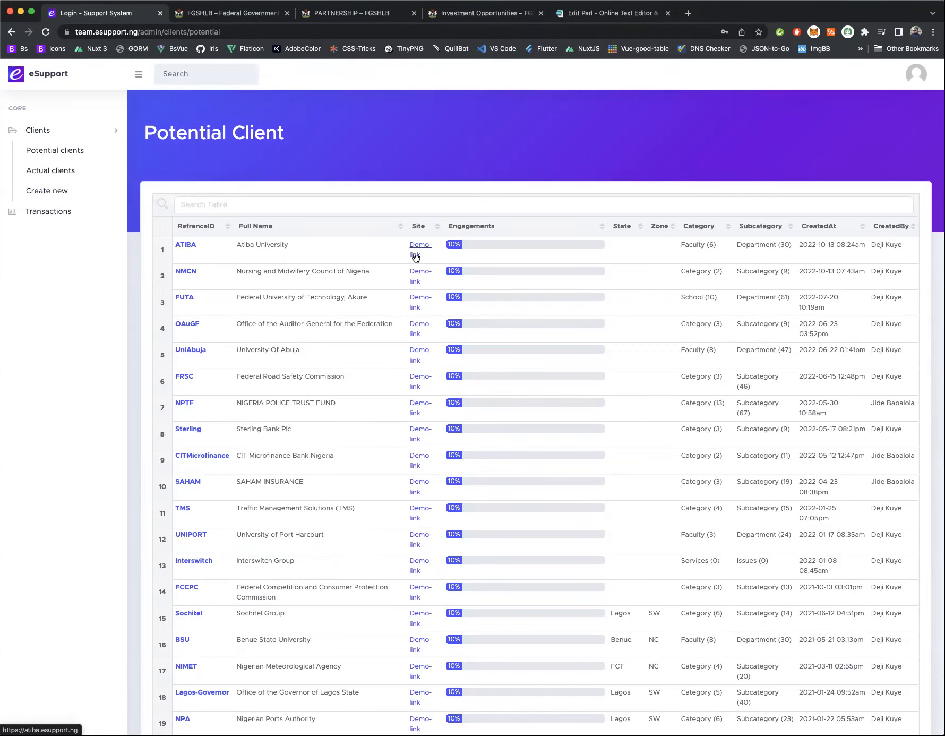
Check the Atiba University demo site, close it, and look through the list of potential clients.
left_click(415, 258)
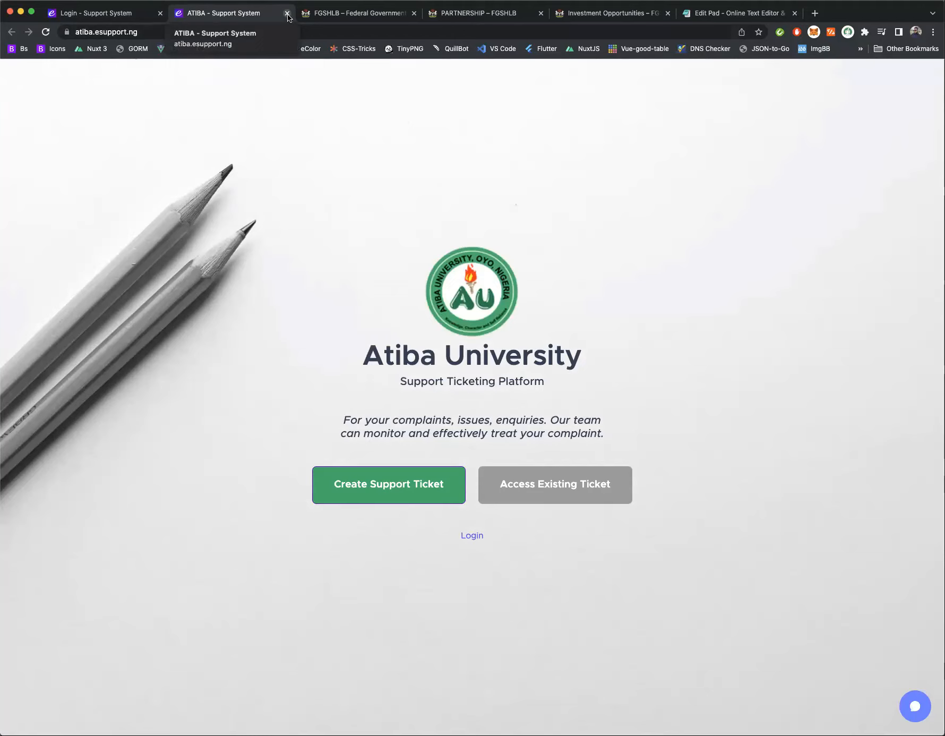
left_click(287, 14)
scroll(437, 583, "down", 20)
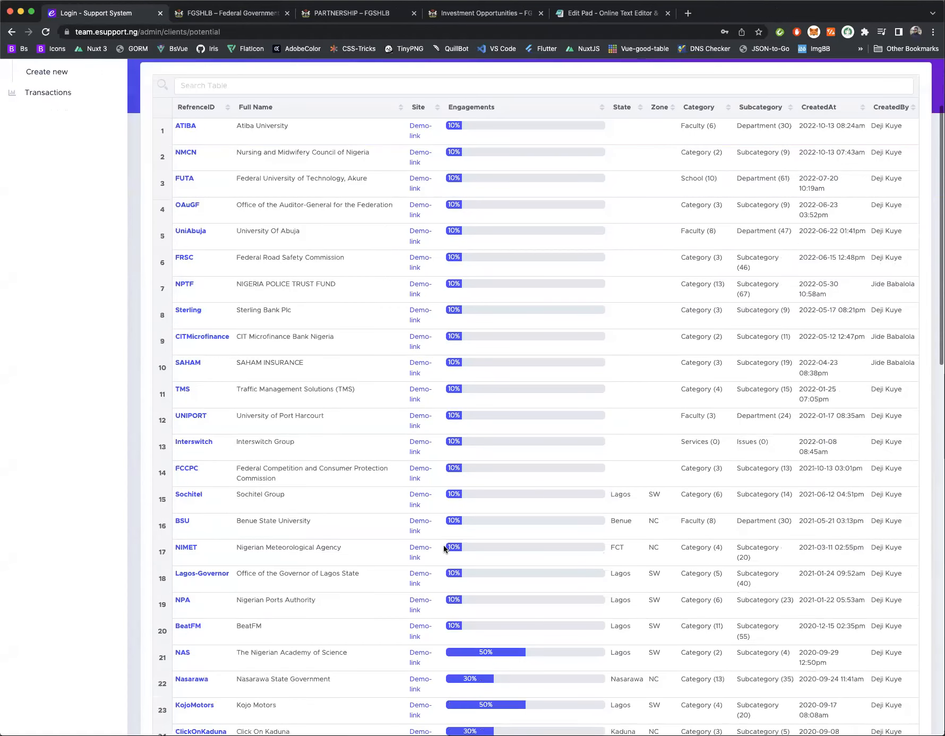
scroll(444, 546, "up", 20)
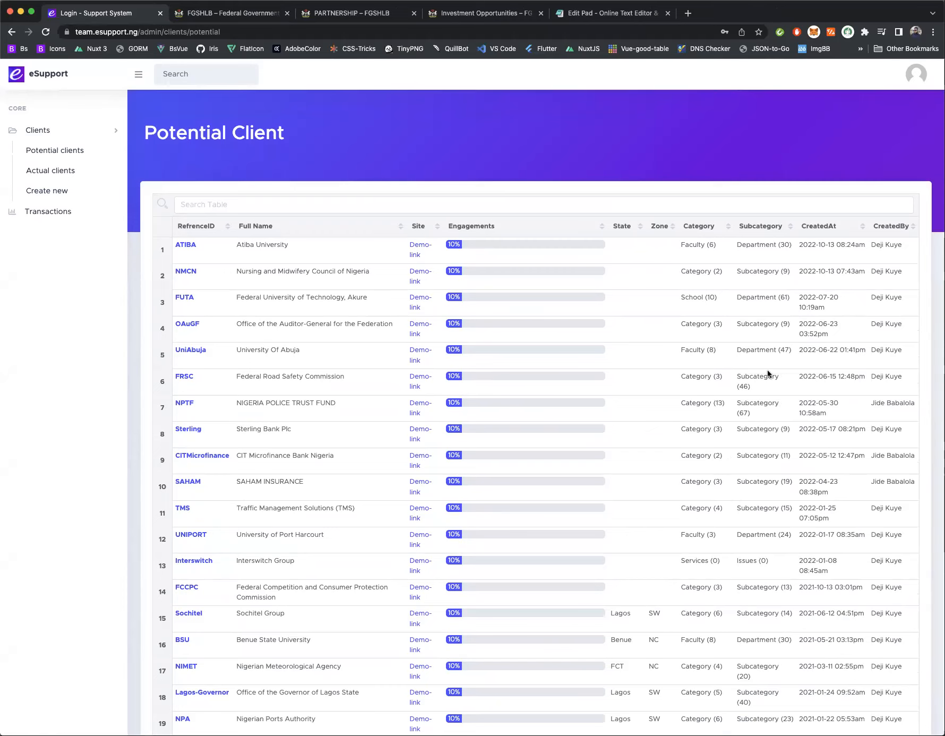
scroll(758, 398, "down", 3)
scroll(758, 398, "down", 10)
scroll(904, 236, "up", 15)
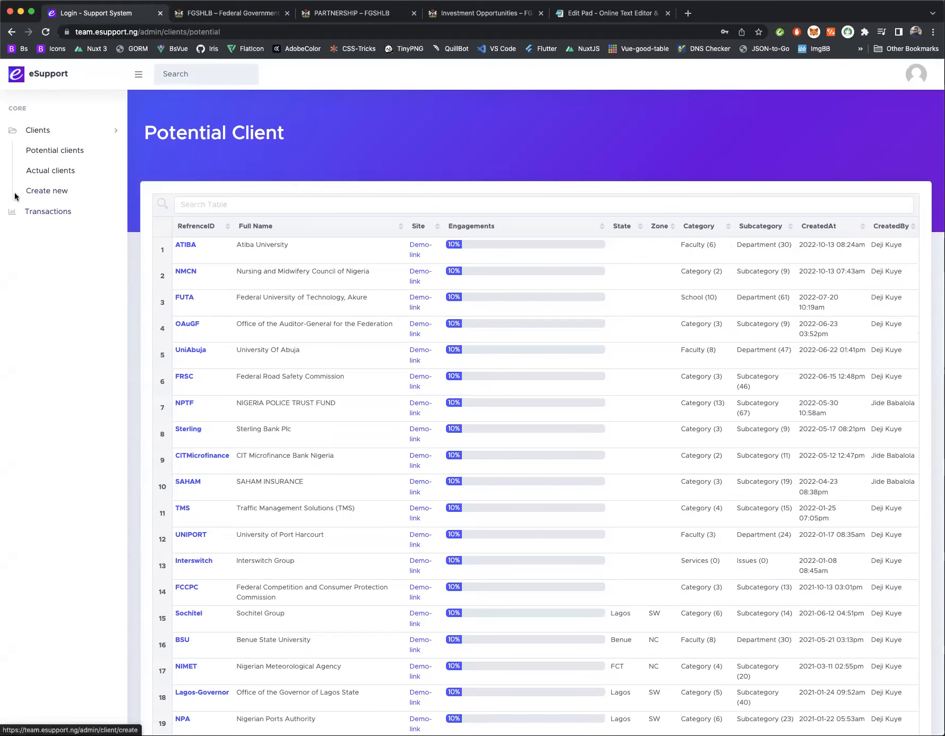
Open the form for creating a new client, ready to enter the reference.
left_click(51, 194)
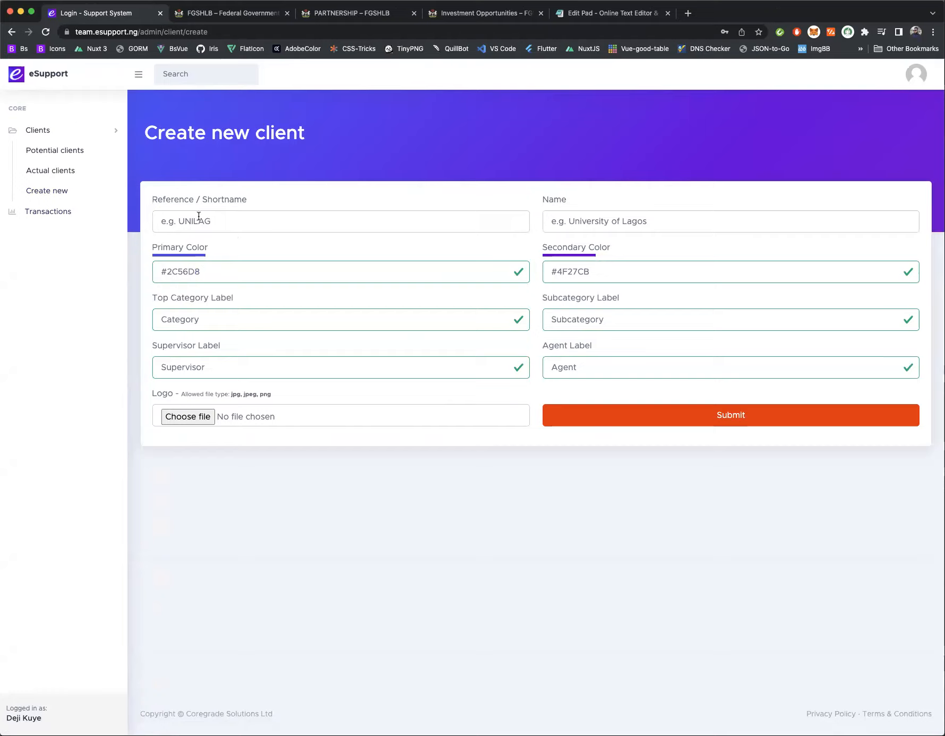
left_click(235, 222)
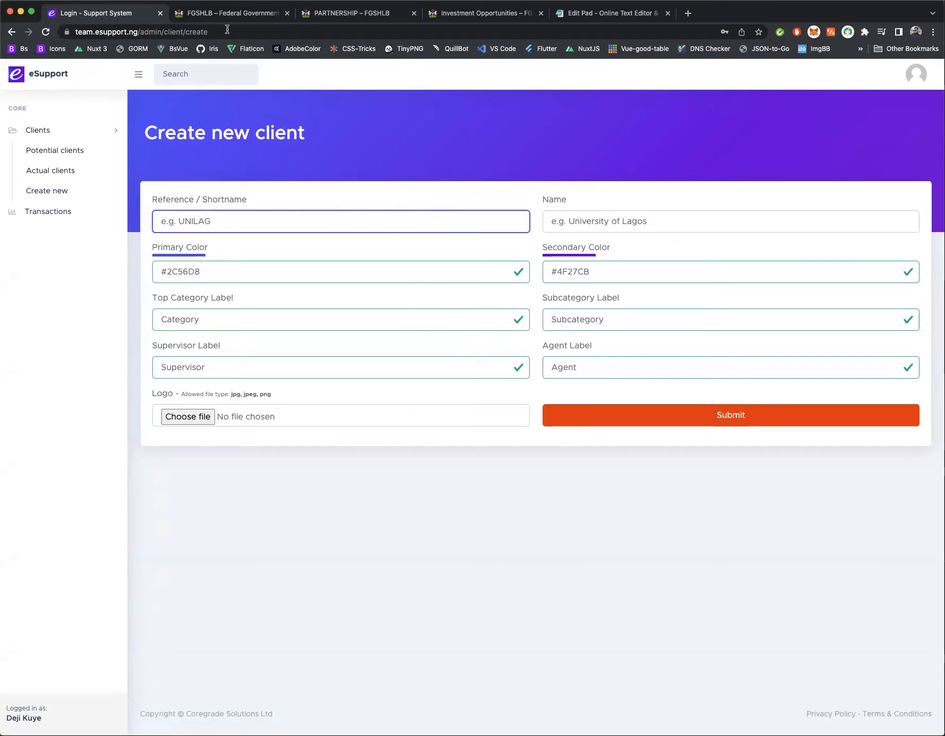
Dismiss the public notice on the FGSHLB website and capture the FGSHLB logo in the site header as a screenshot.
left_click(232, 14)
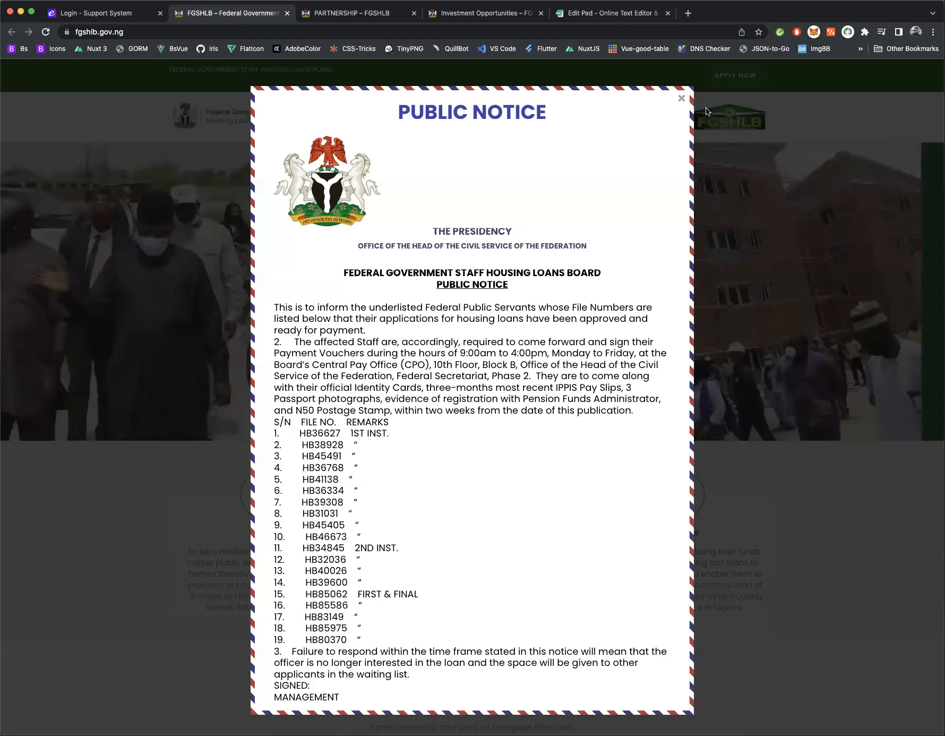
left_click(681, 98)
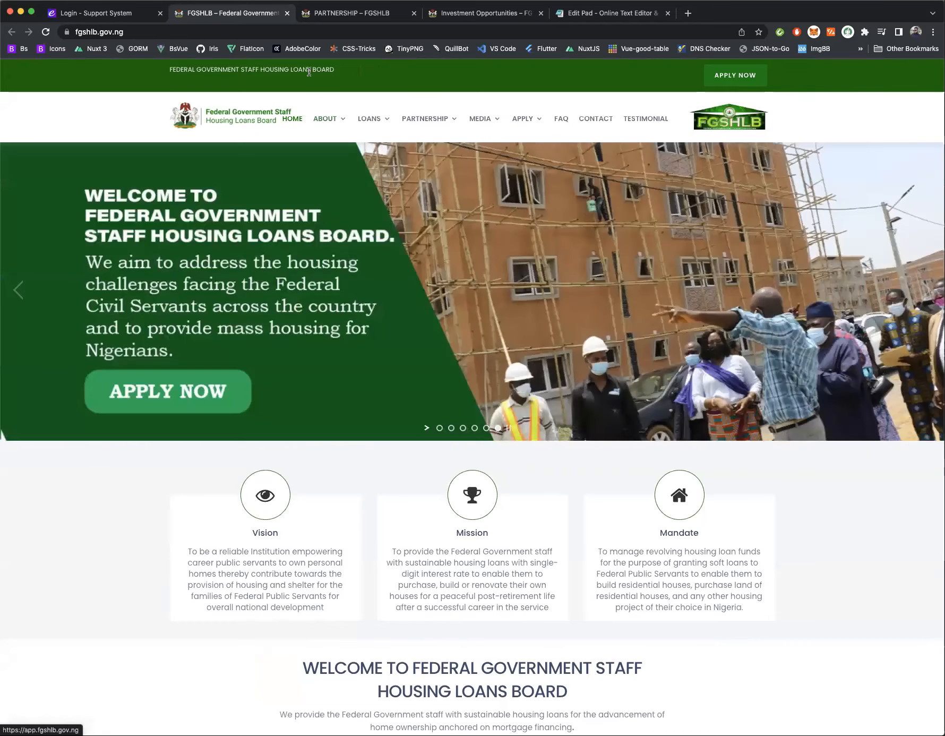
right_click(734, 116)
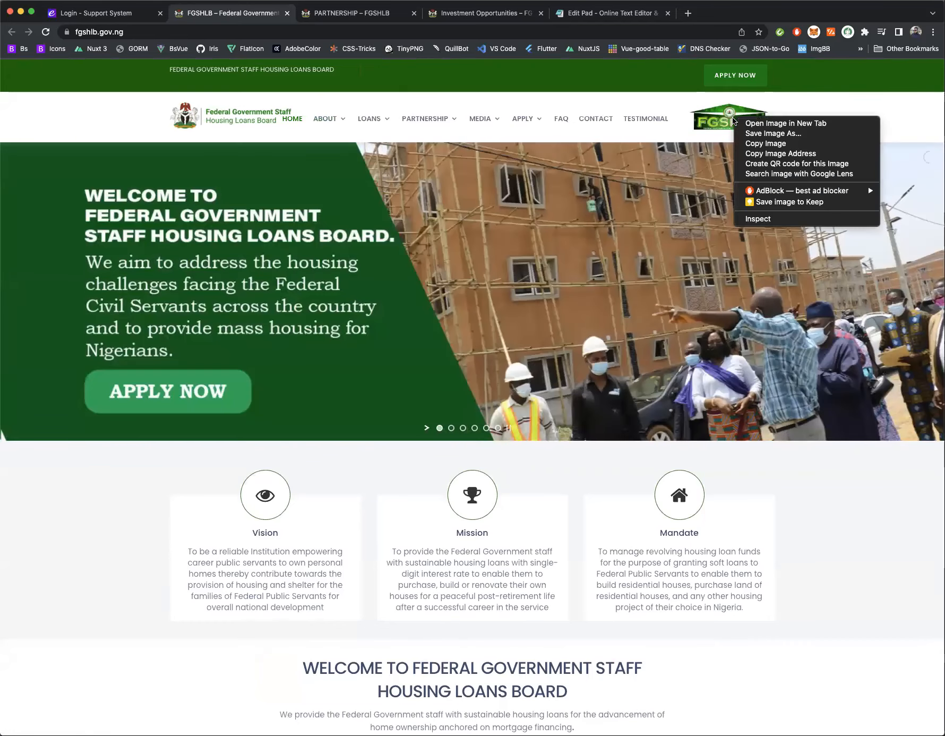
left_click(781, 135)
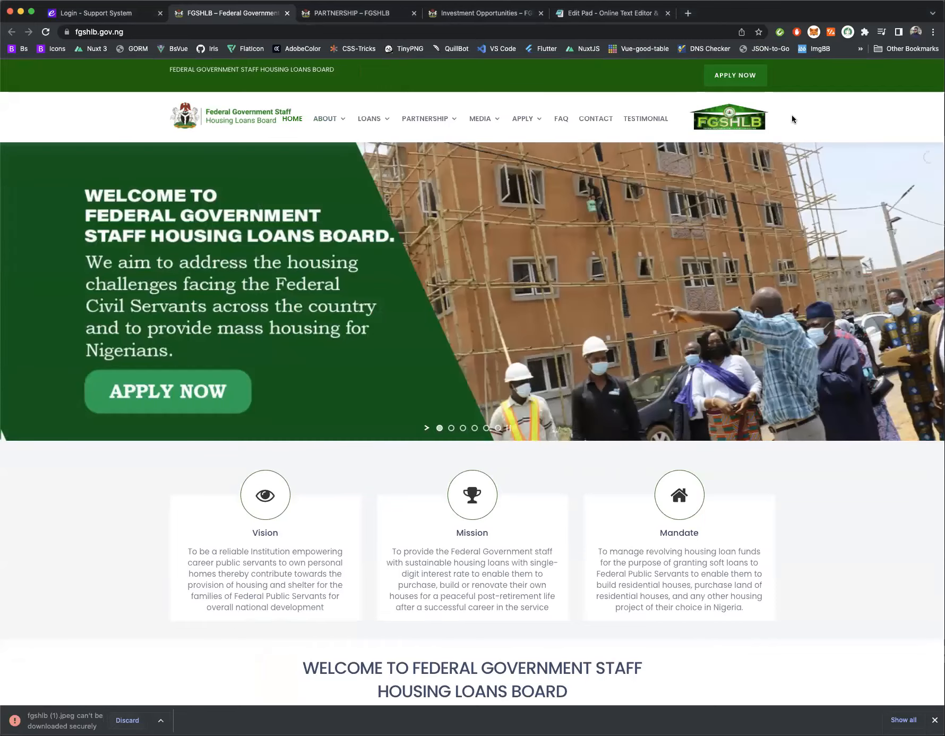
key("super+shift+4")
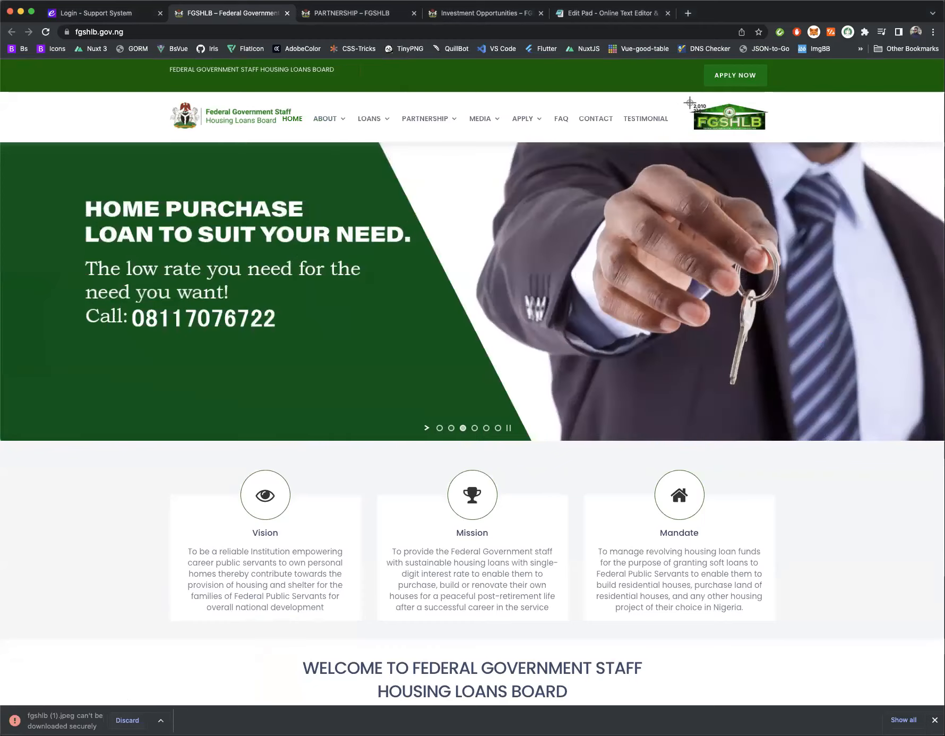
left_click_drag(688, 101, 768, 131)
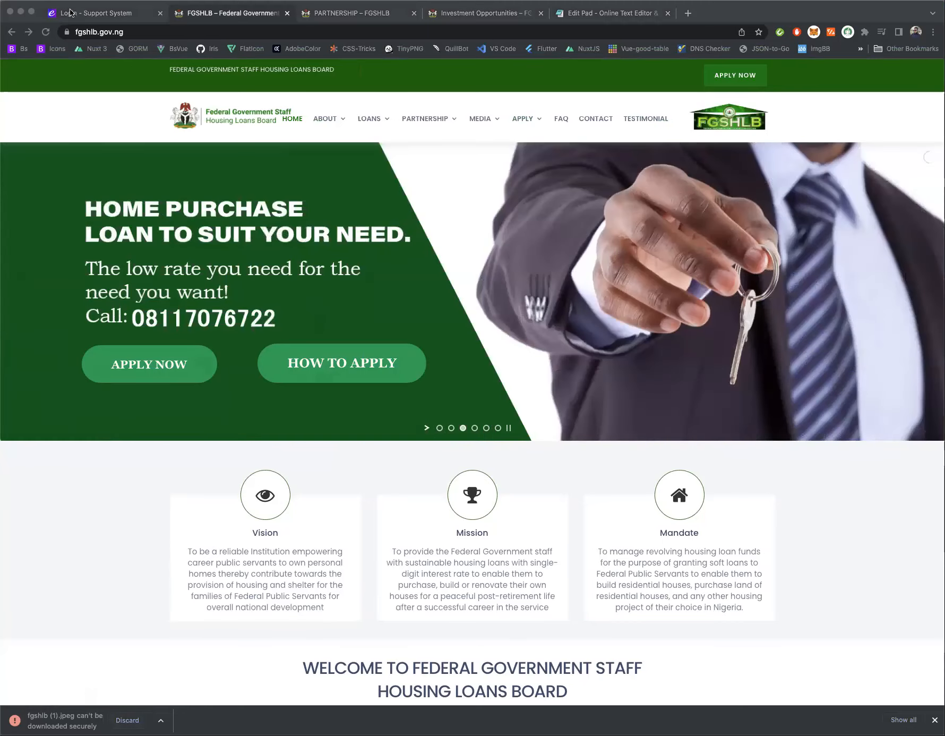
Copy FGSHLB from the heading of the website's About page and enter it as the new client's reference.
left_click(71, 11)
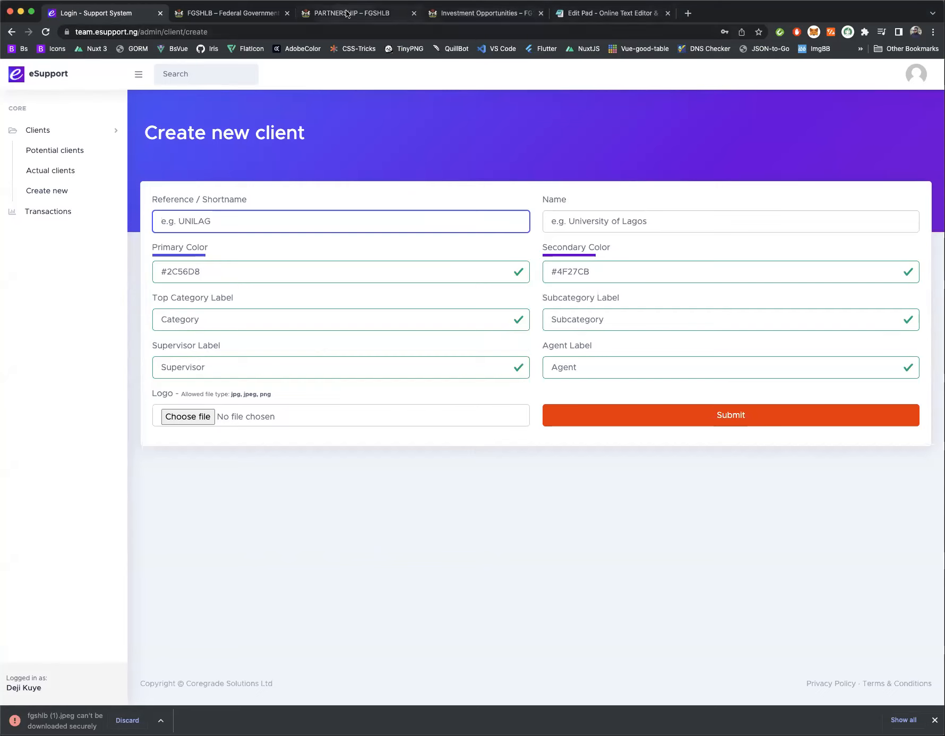
left_click(249, 14)
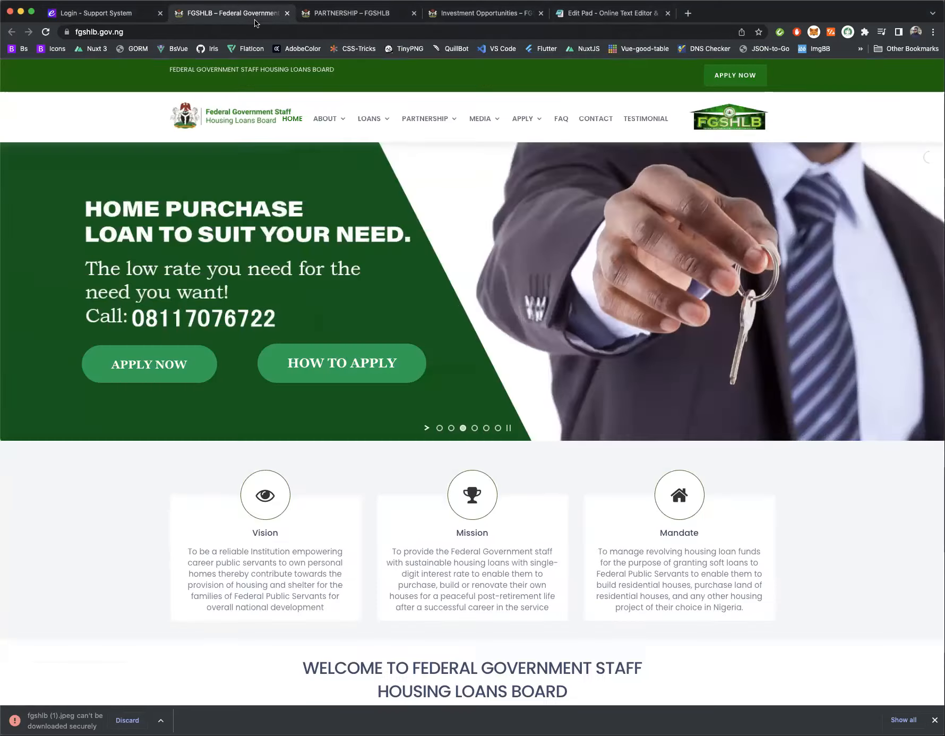
mouse_move(330, 119)
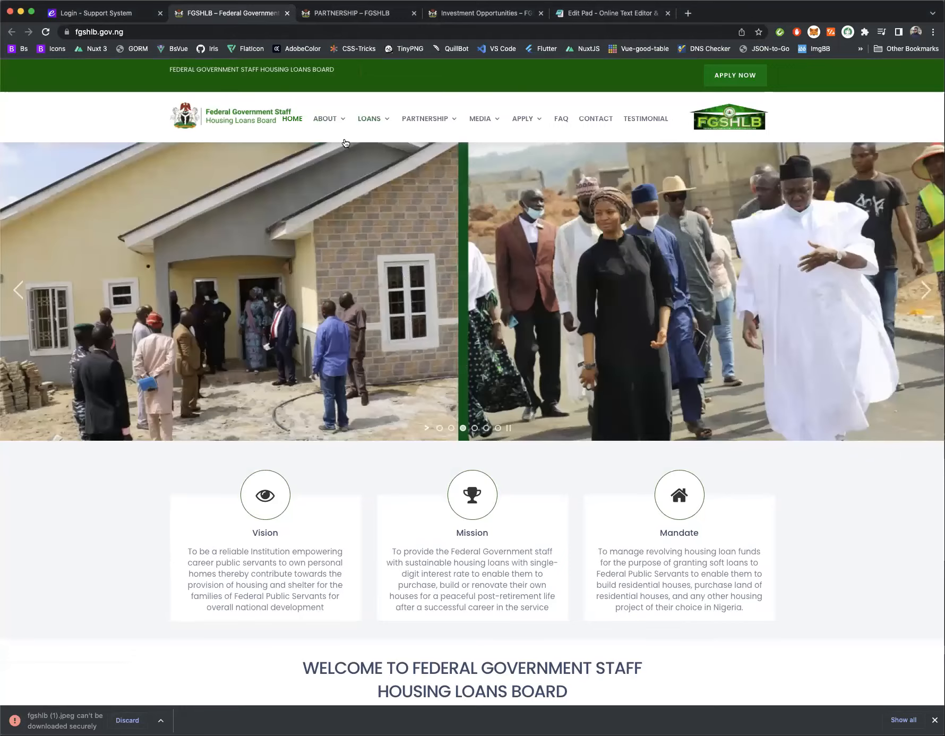
left_click(349, 170)
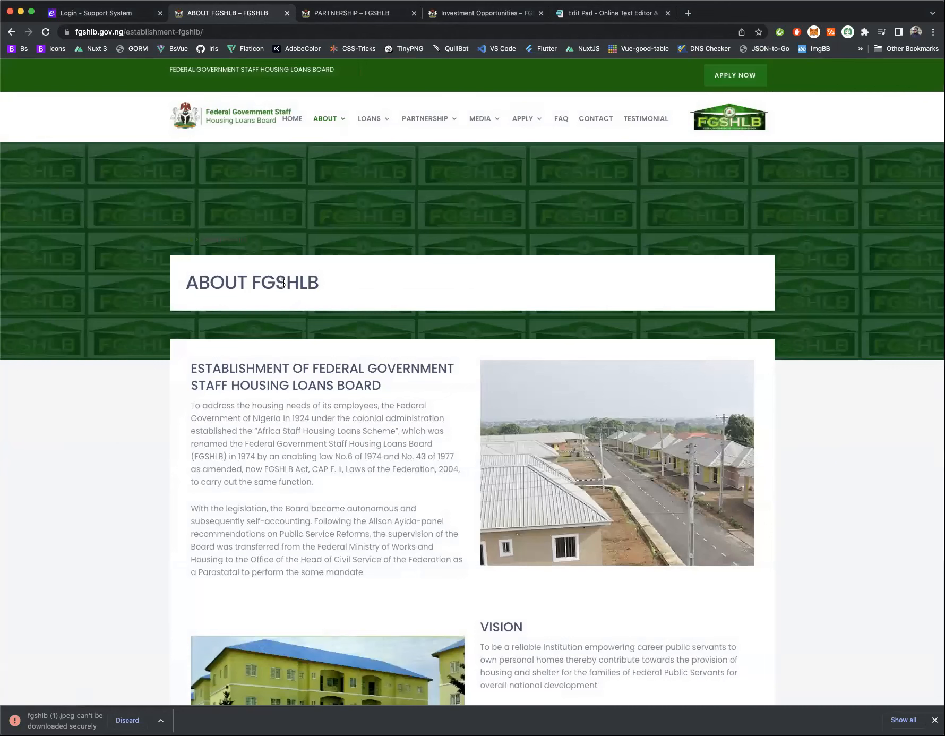
left_click_drag(260, 283, 348, 285)
left_click_drag(253, 283, 303, 282)
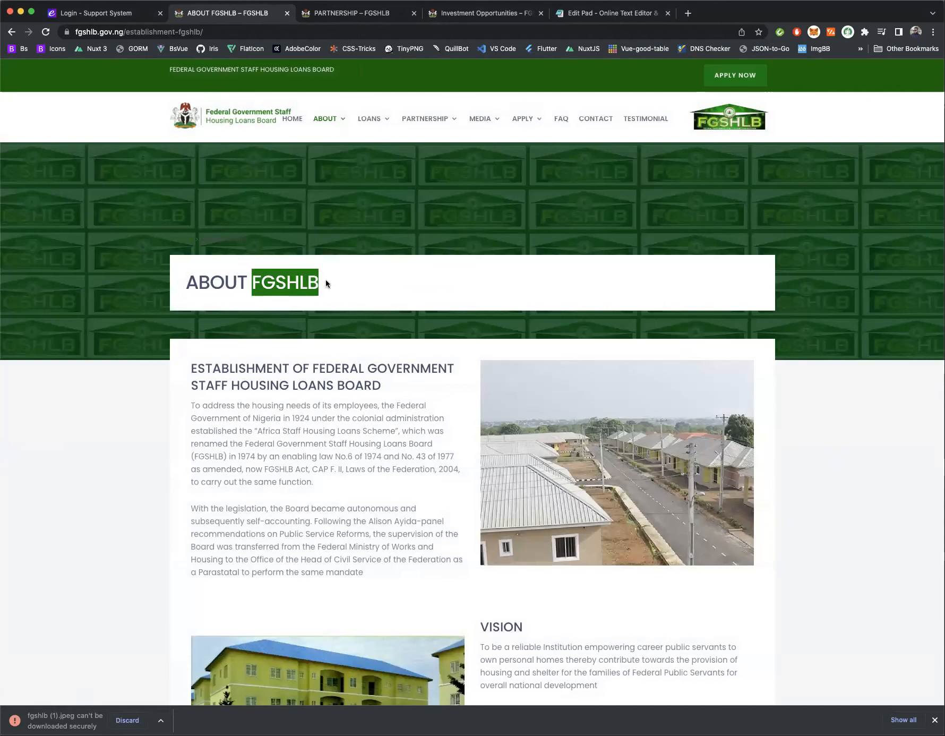
right_click(286, 281)
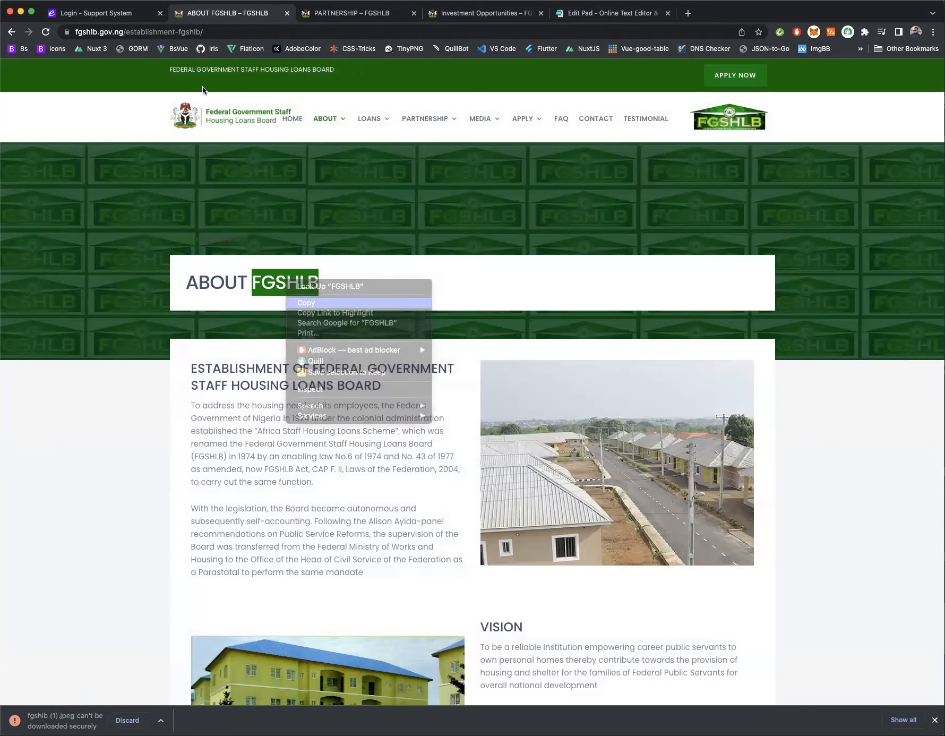
left_click(96, 13)
key("ctrl+v")
Enter Federal Government Staff Housing Loan Board as the client's name, checking the wording against the FGSHLB website.
left_click(552, 222)
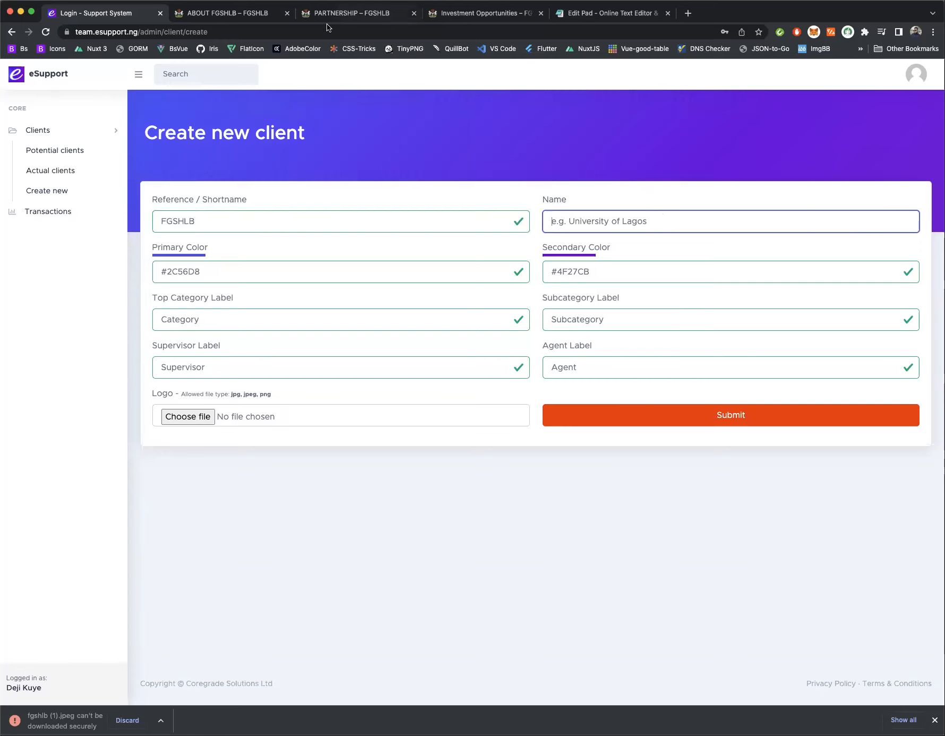
left_click(233, 13)
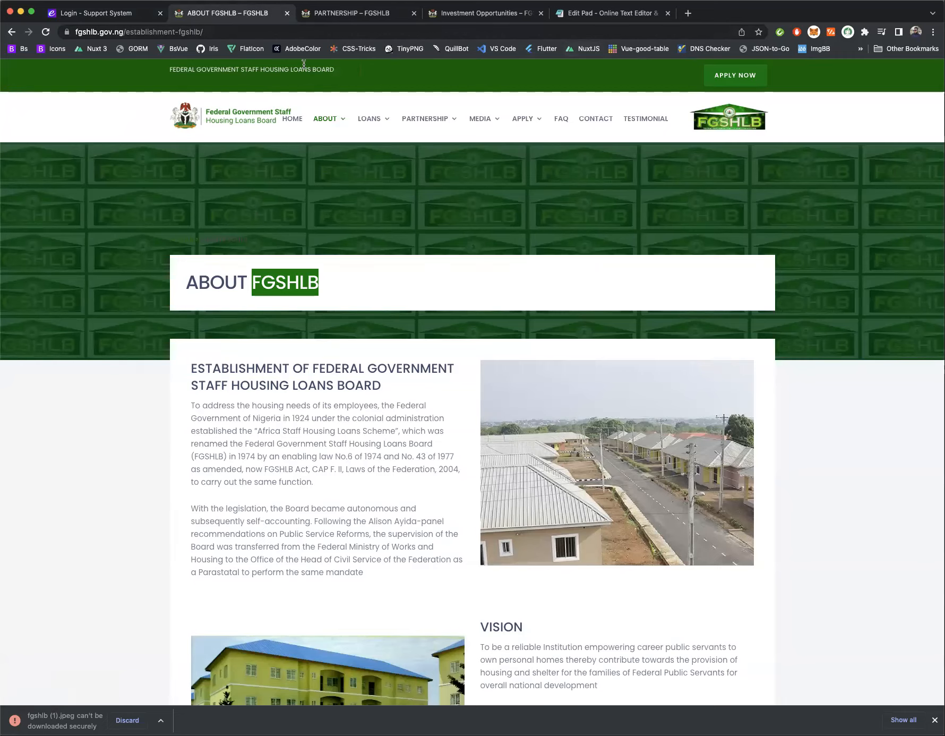
left_click(104, 13)
type("Federal Government Staff Housing")
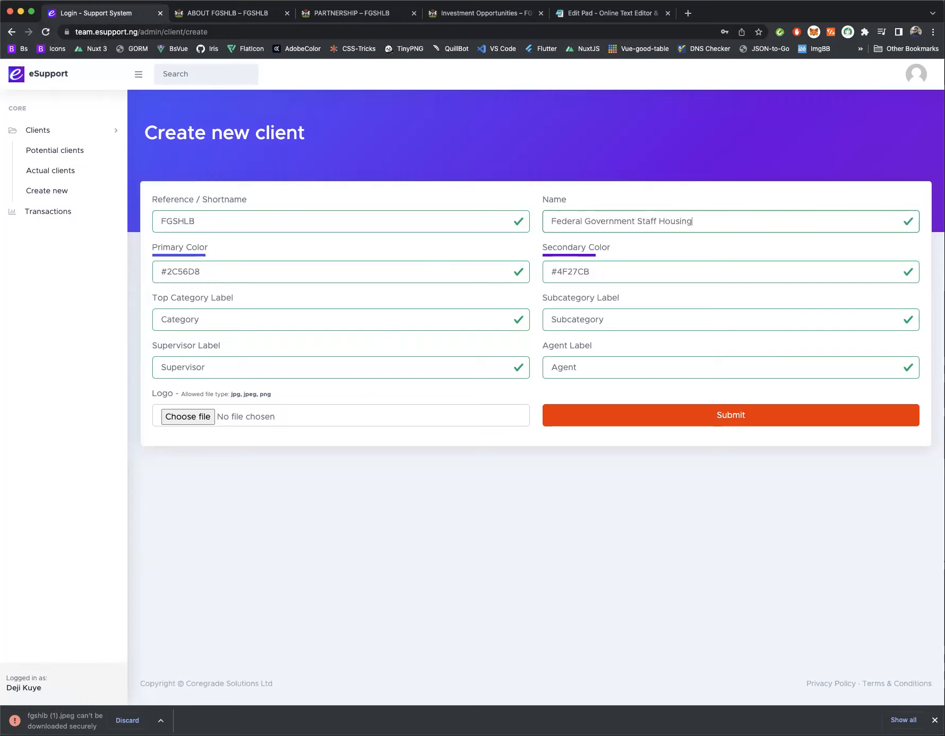
left_click(223, 13)
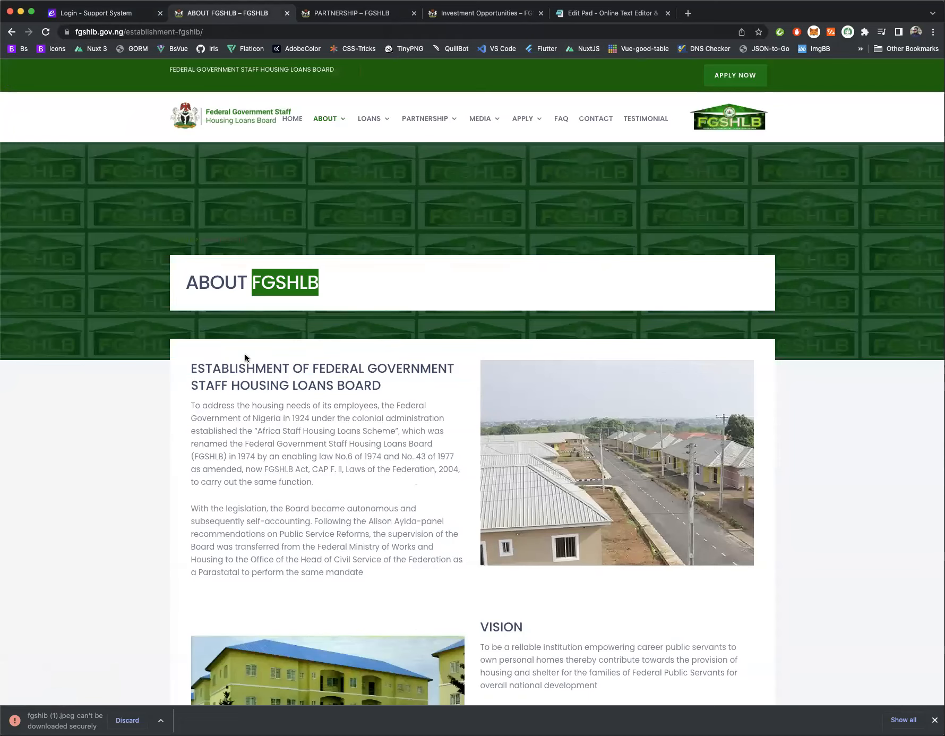
left_click(121, 13)
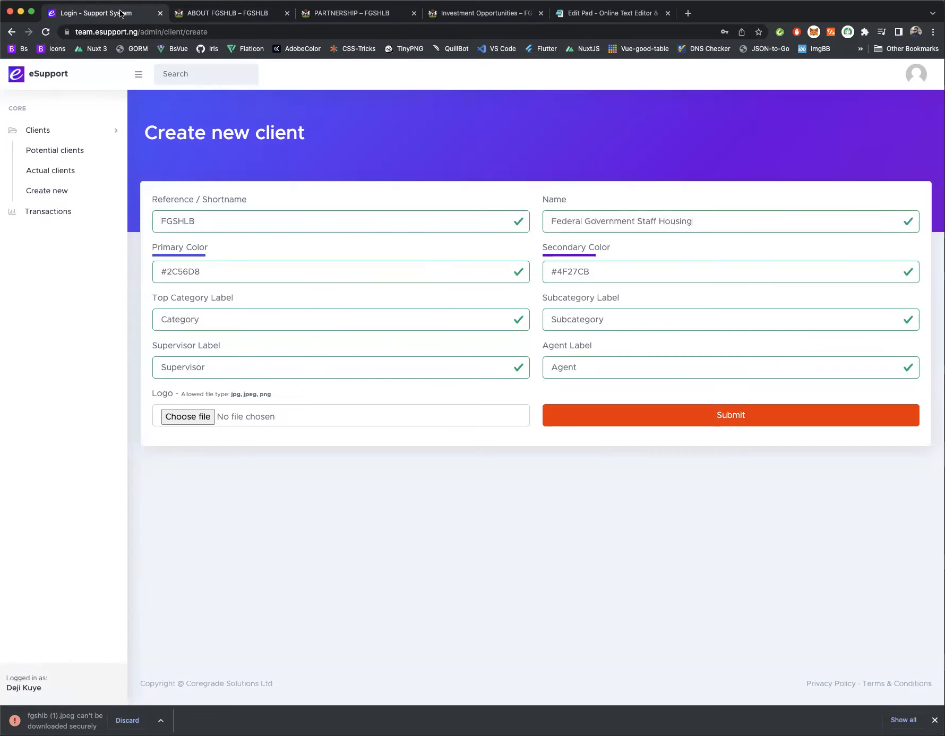
type("Loan Board")
Return to the FGSHLB home page, dismiss its public notice and find the green Testimonials section as a source for the primary color.
left_click_drag(216, 277, 129, 267)
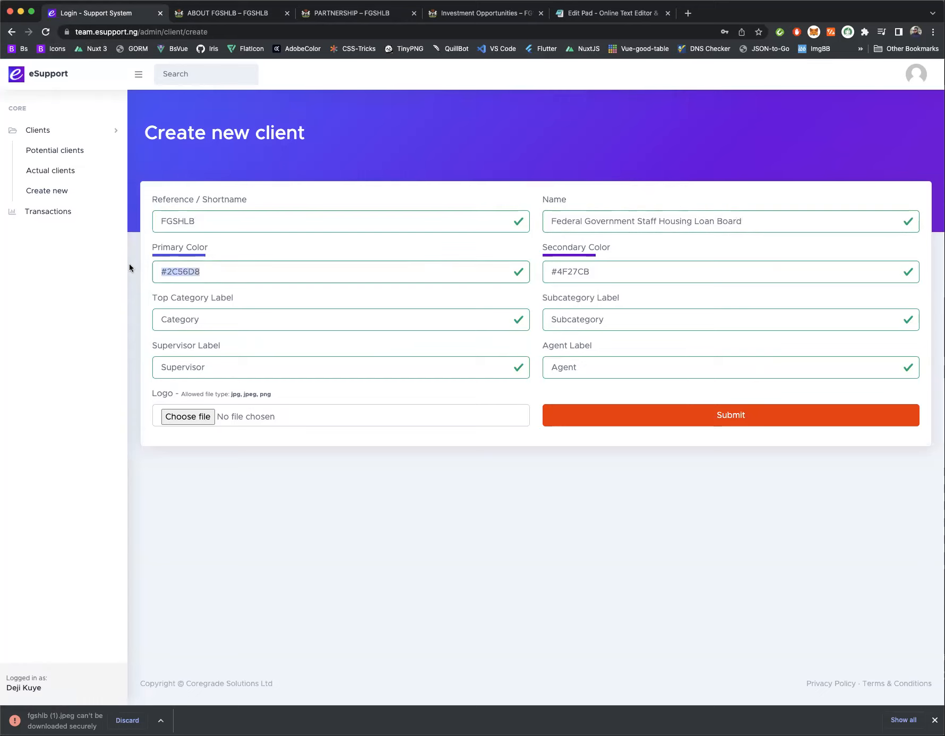
left_click(220, 15)
left_click(271, 288)
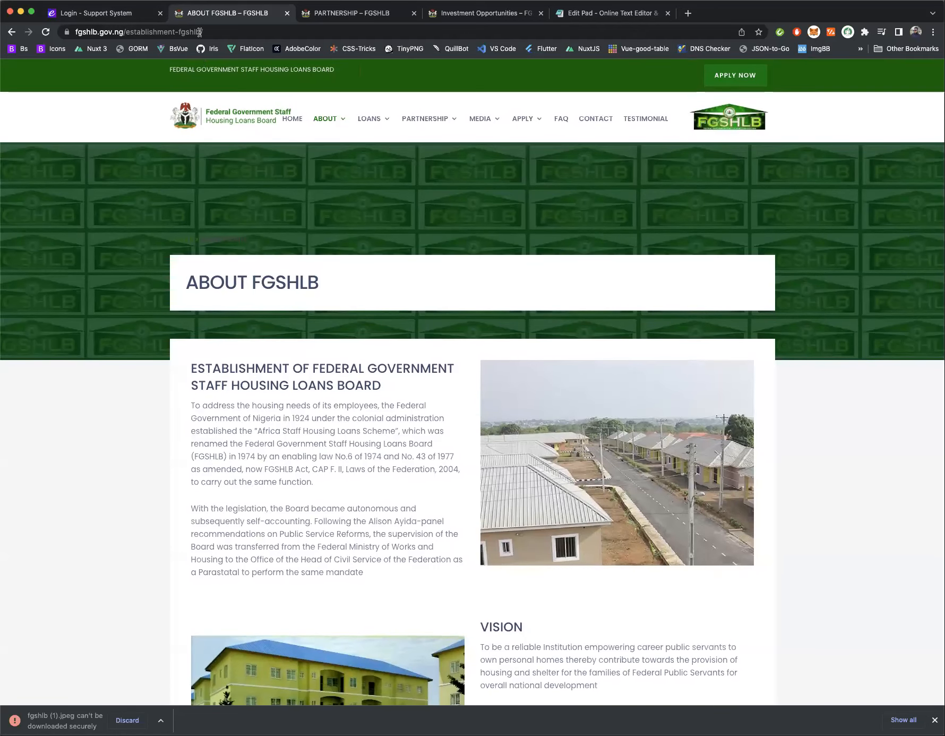
left_click(196, 121)
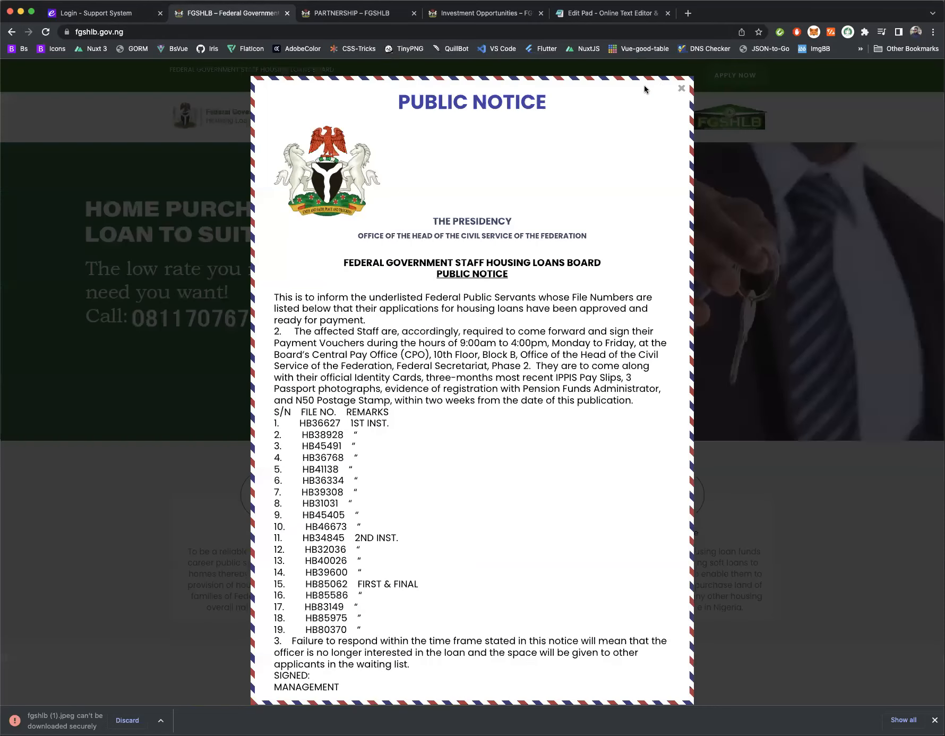
left_click(681, 91)
scroll(399, 509, "down", 20)
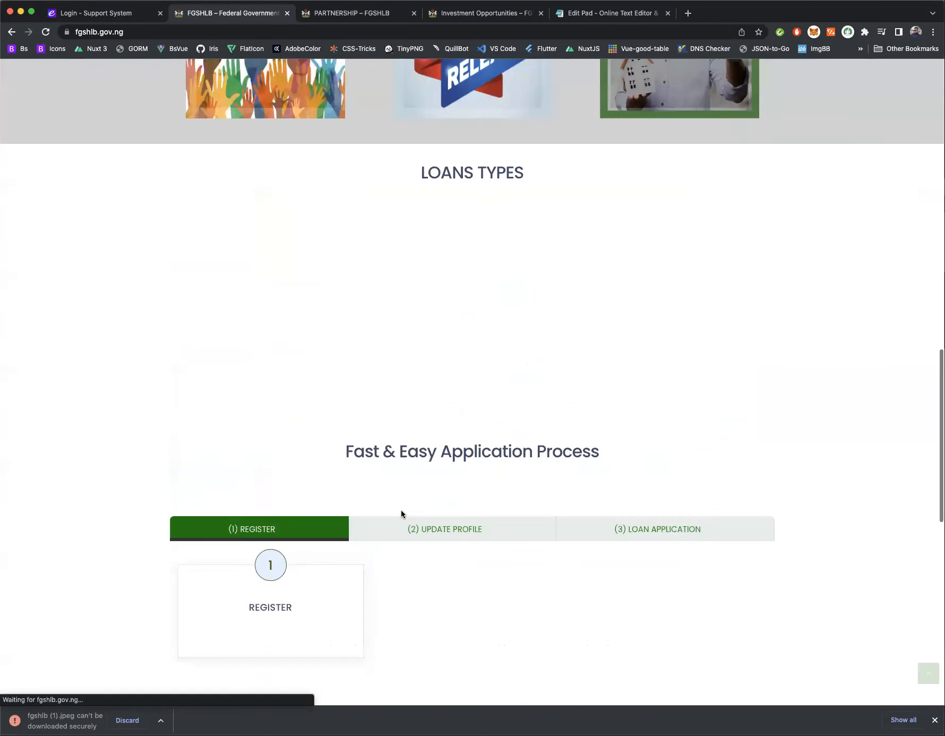
scroll(402, 512, "up", 2)
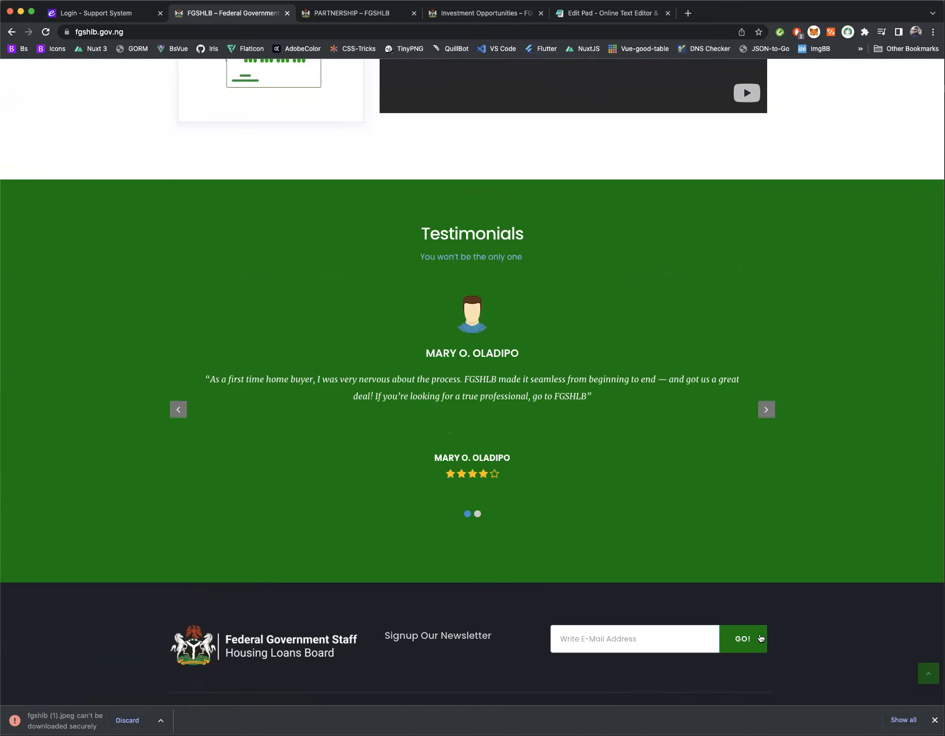
scroll(829, 681, "up", 1)
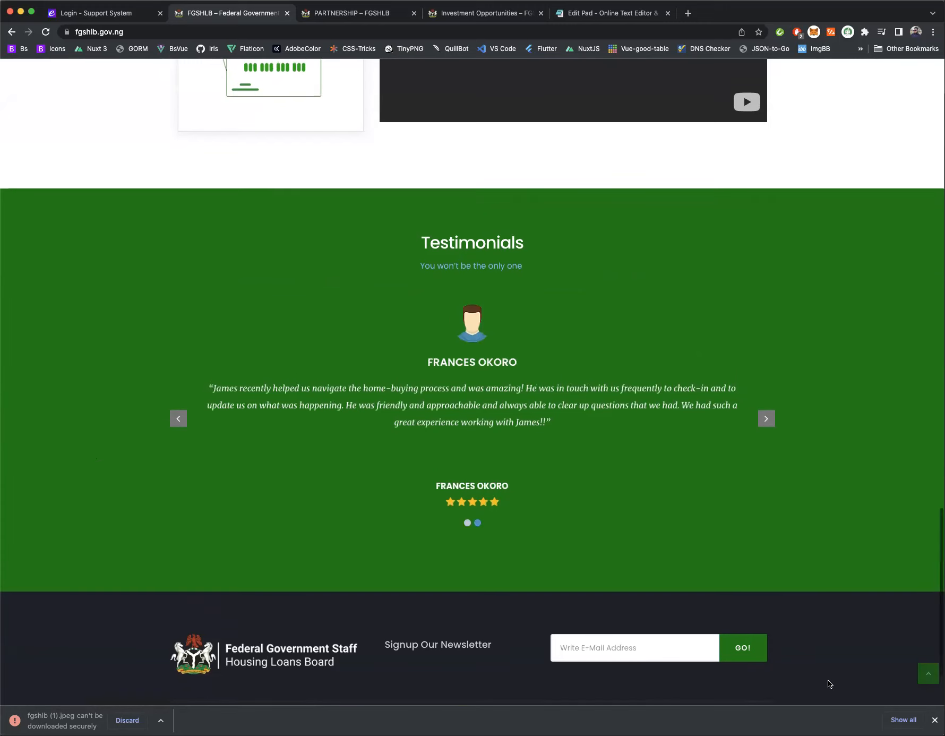
Inspect the green Testimonials section in the developer tools, with the device emulation view turned off.
right_click(829, 685)
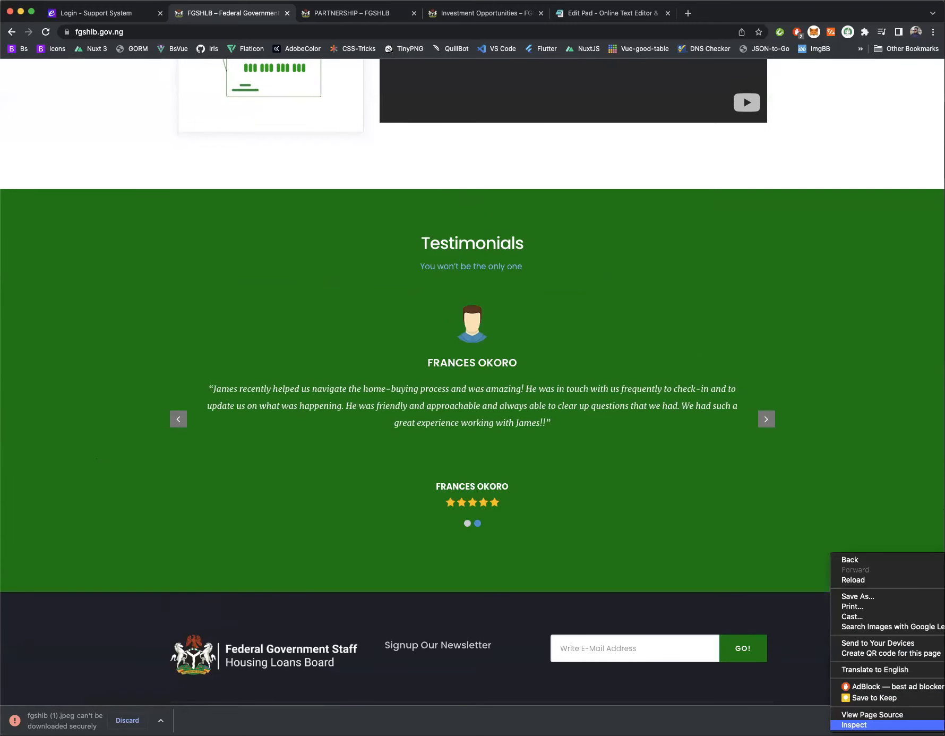
left_click(854, 724)
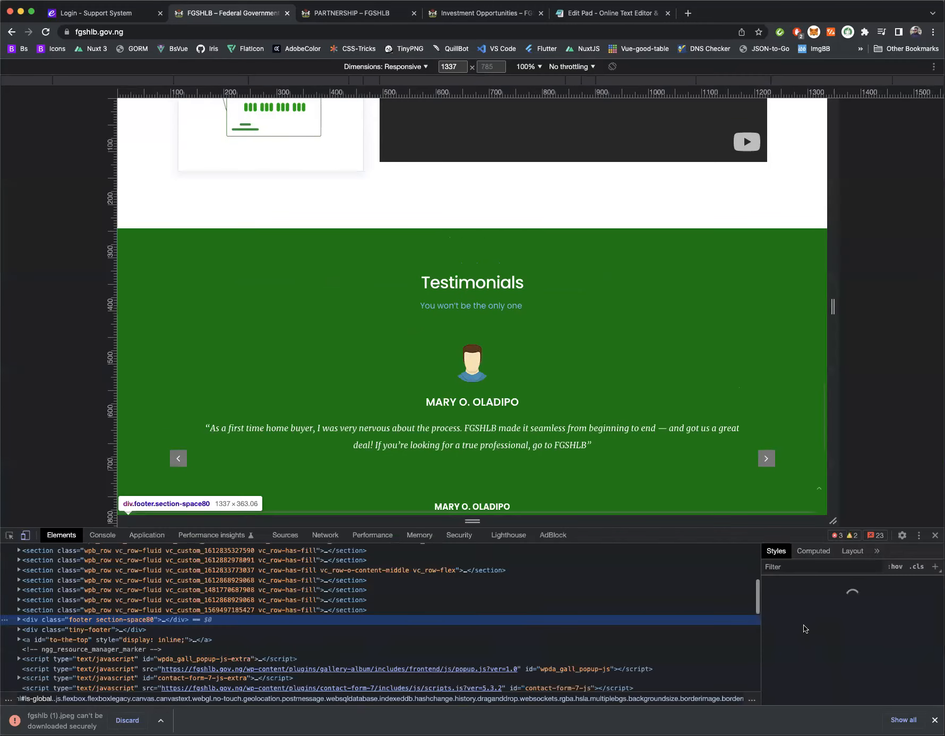
left_click(8, 537)
left_click(25, 535)
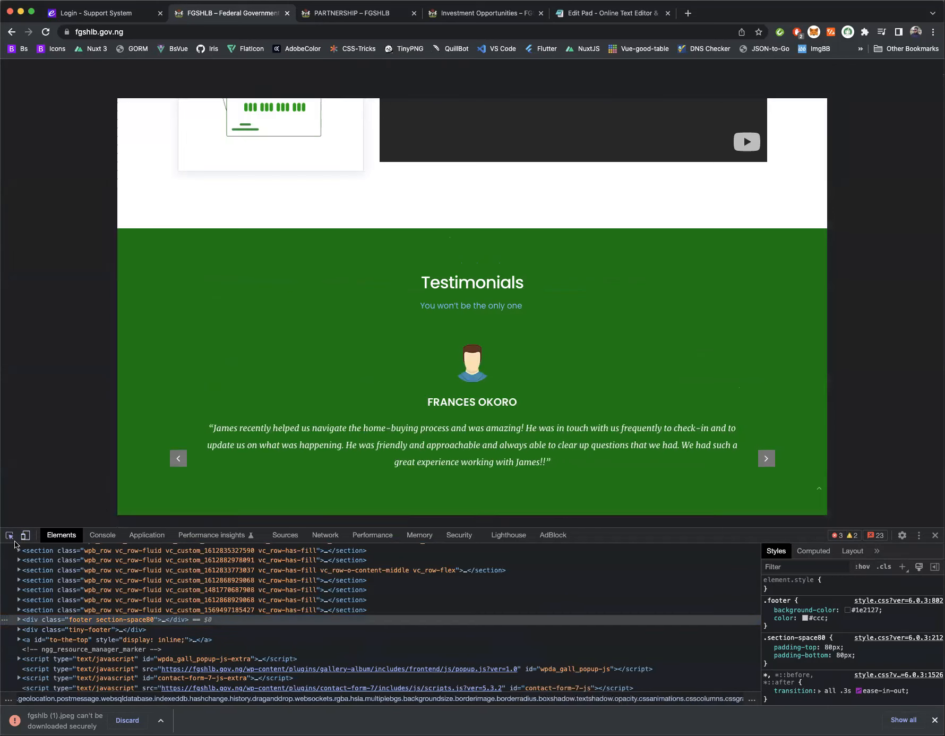
left_click(9, 538)
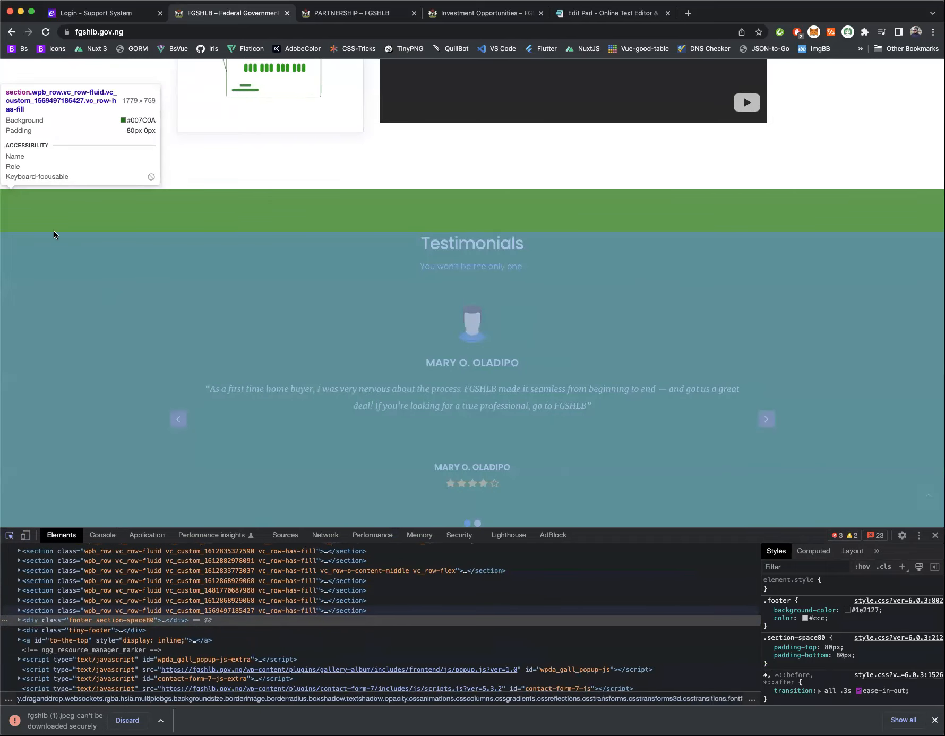
left_click(10, 233)
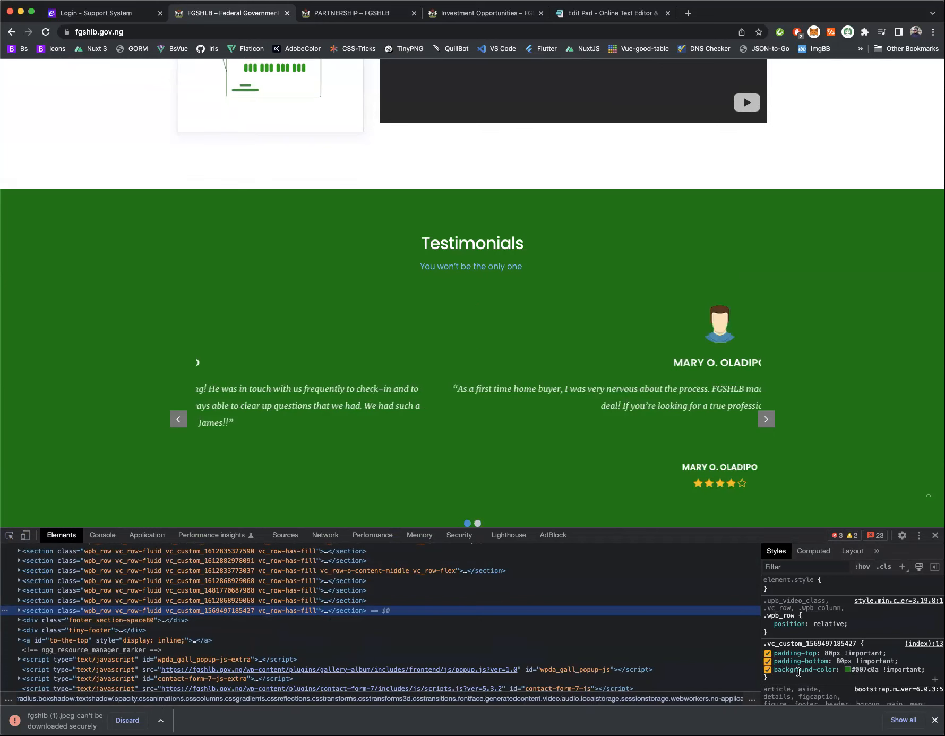
Copy the Testimonials section's background-color value #007c0a from its style rule.
left_click(861, 669)
left_click(872, 670)
left_click_drag(872, 669, 824, 669)
key("super+c")
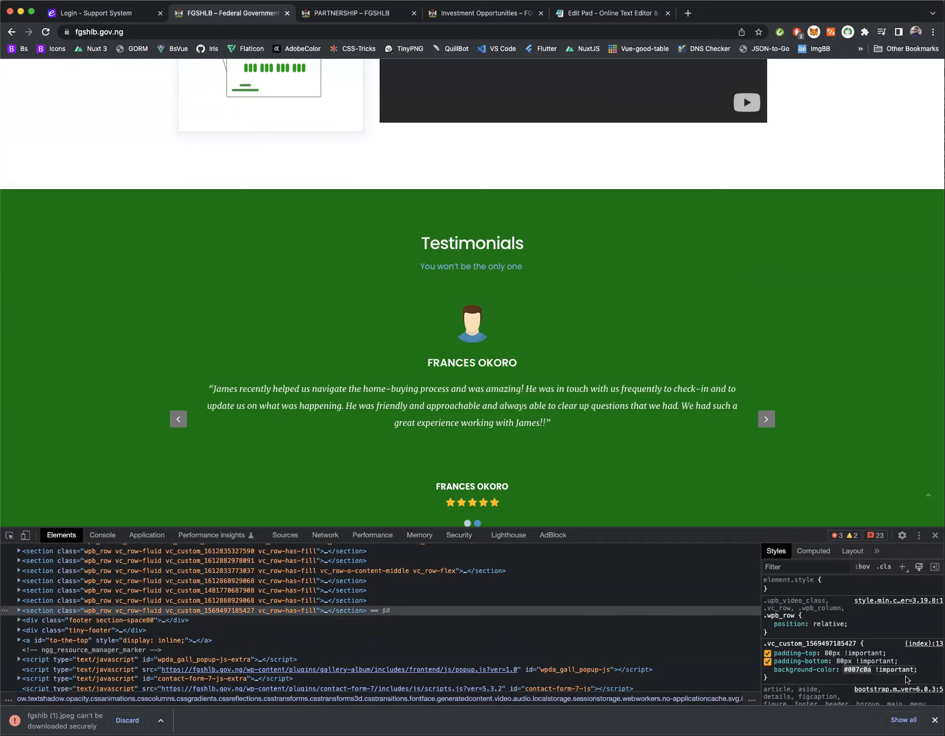
Set both the primary and the secondary color in the eSupport new client form to #007c0a.
left_click(98, 14)
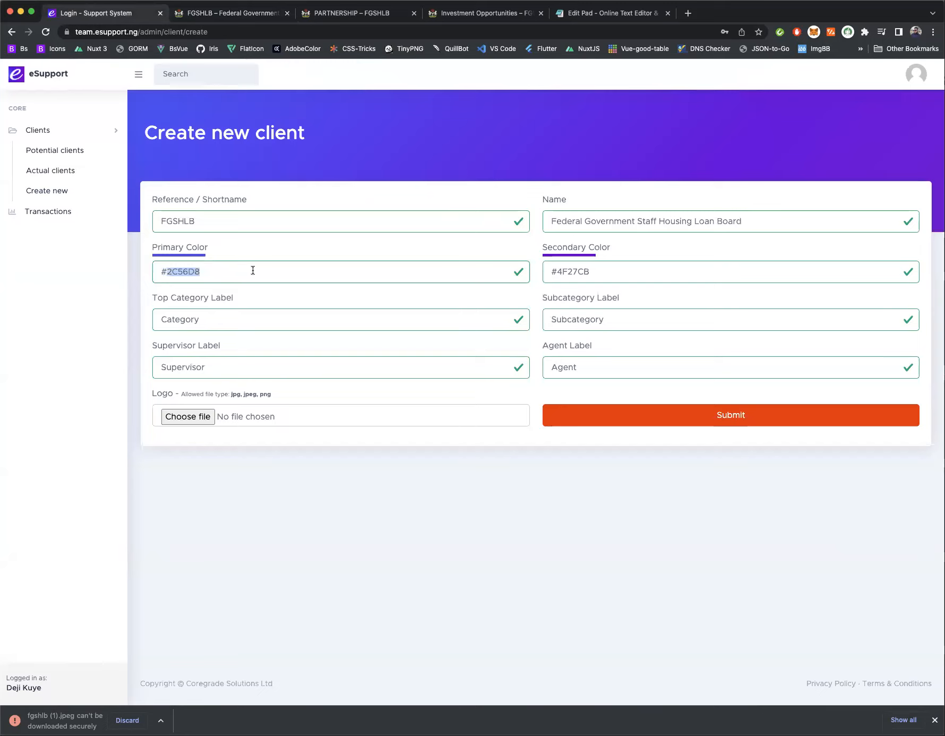
key("super+v")
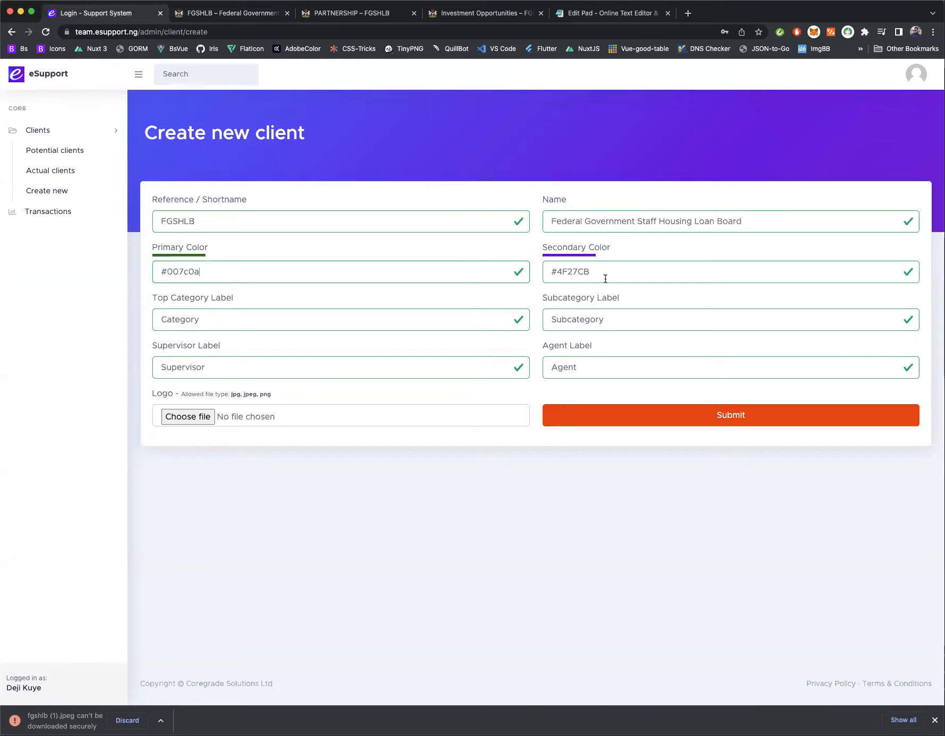
left_click_drag(605, 276, 517, 269)
key("super+v")
left_click_drag(551, 270, 615, 269)
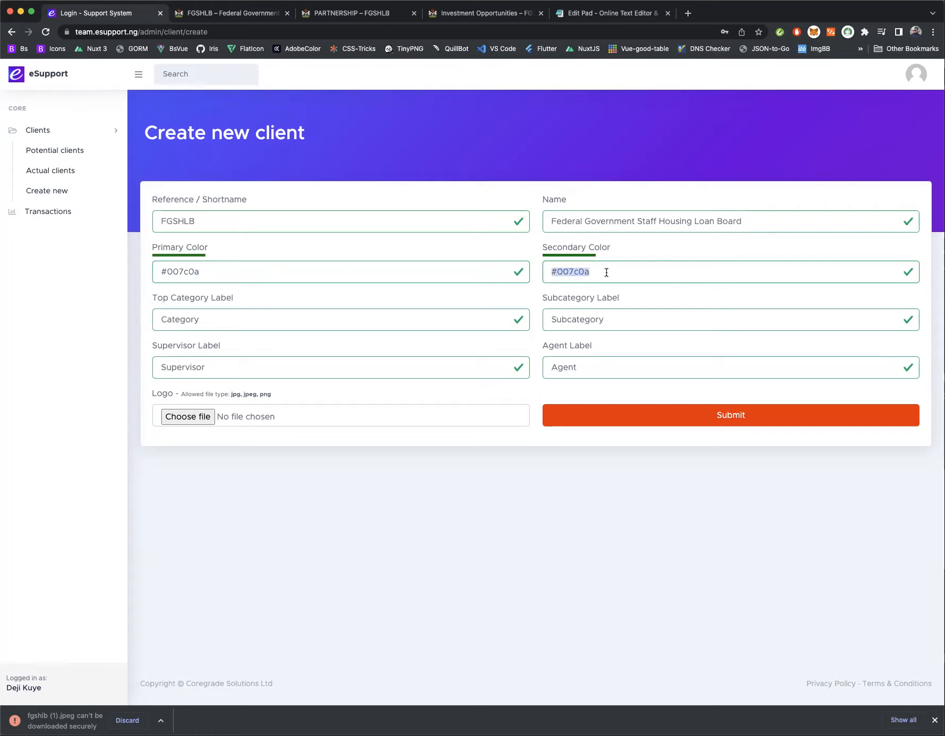
left_click(605, 269)
Review the top category and subcategory labels in the new client form.
double_click(276, 322)
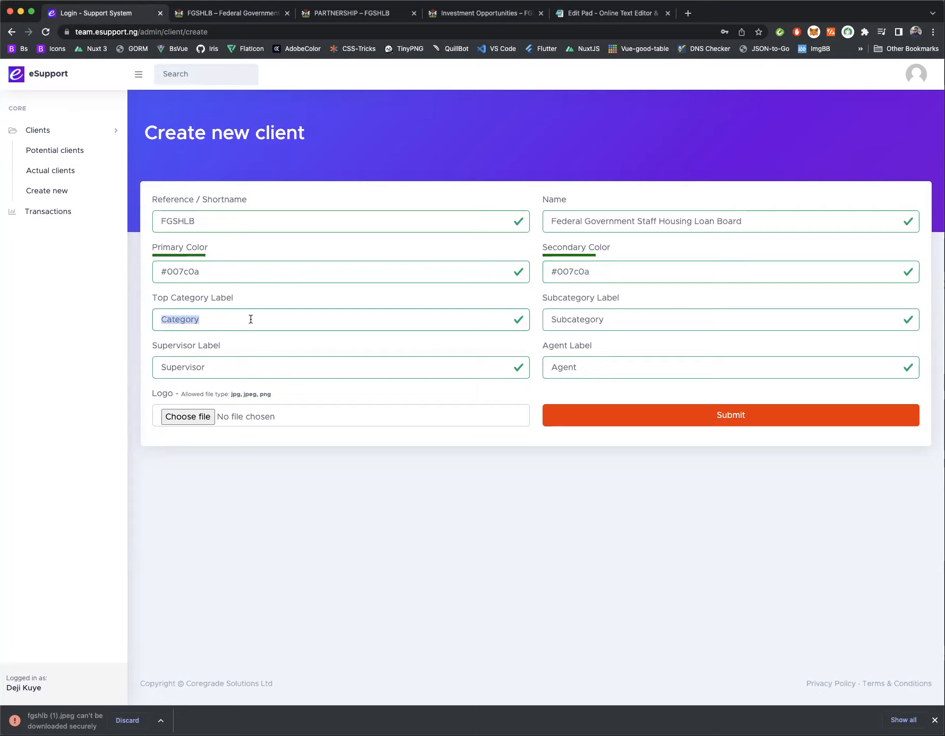
left_click(581, 325)
left_click_drag(613, 321, 534, 321)
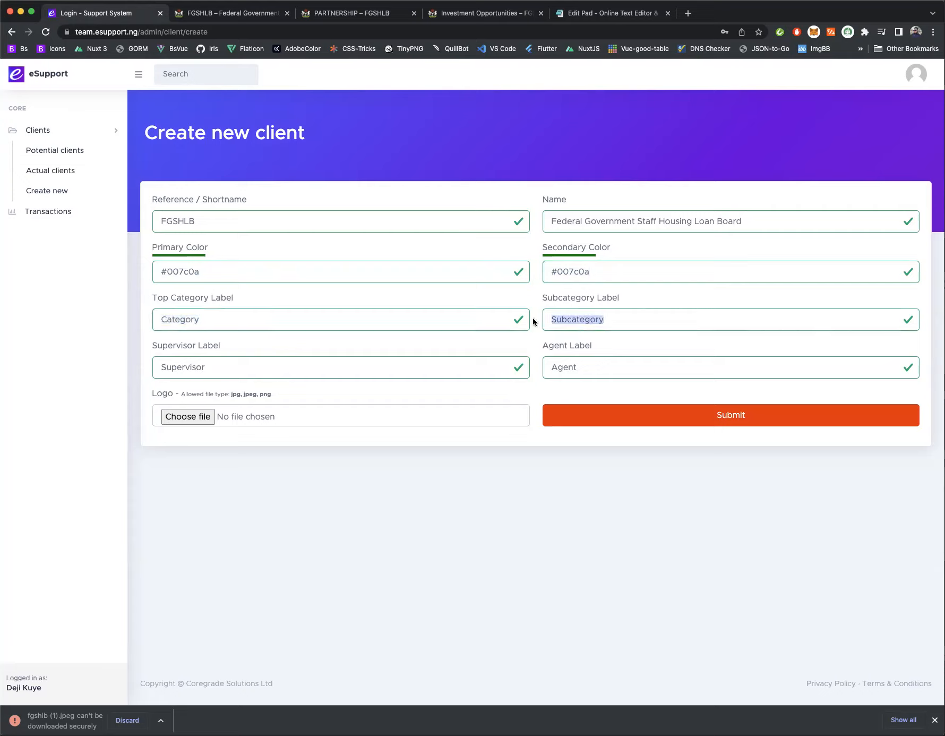
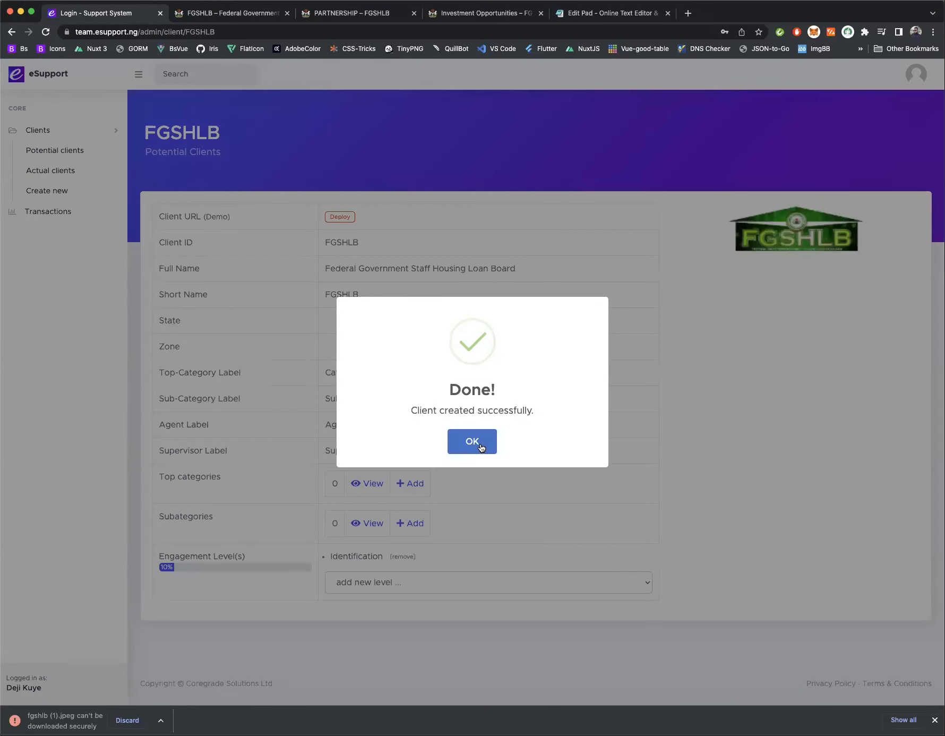
Dismiss the client creation message and look over the new FGSHLB client's details.
left_click(471, 442)
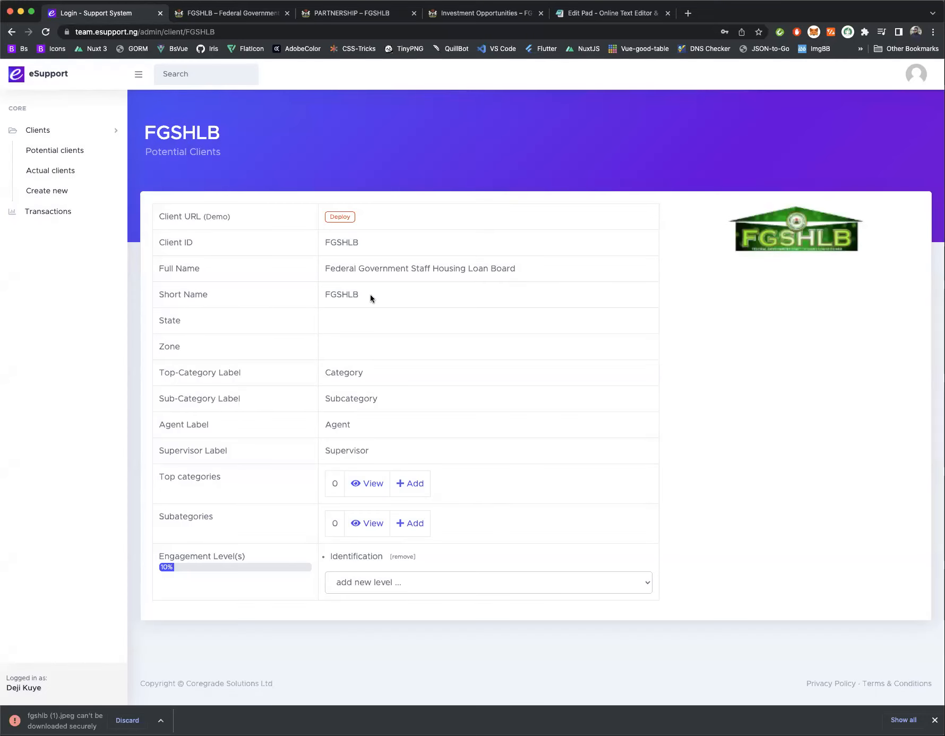
scroll(359, 311, "up", 5)
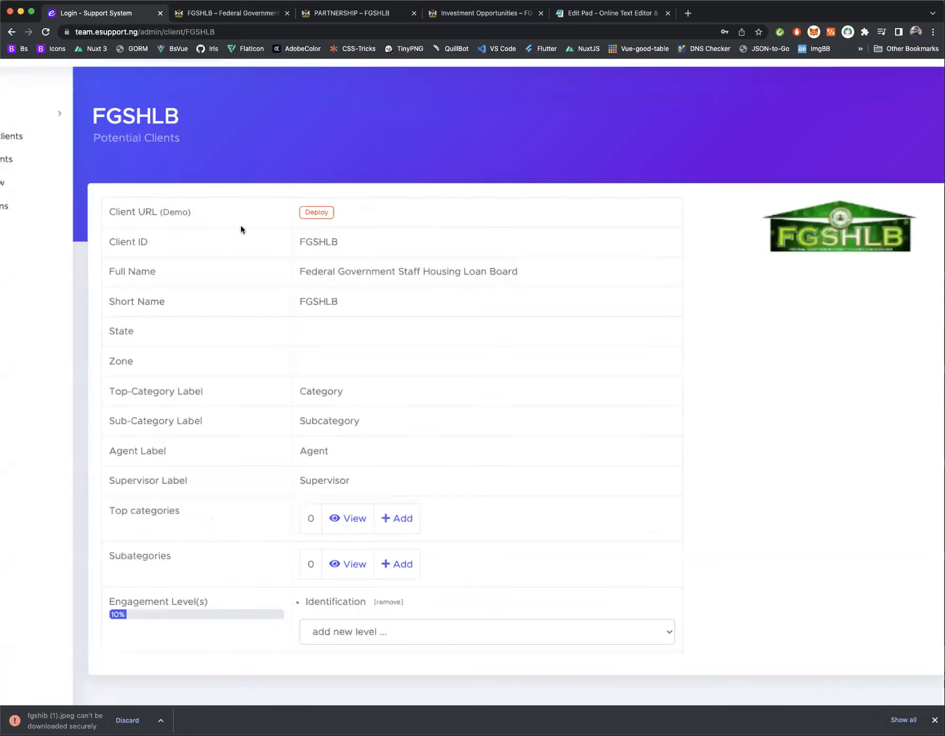
scroll(233, 264, "down", 5)
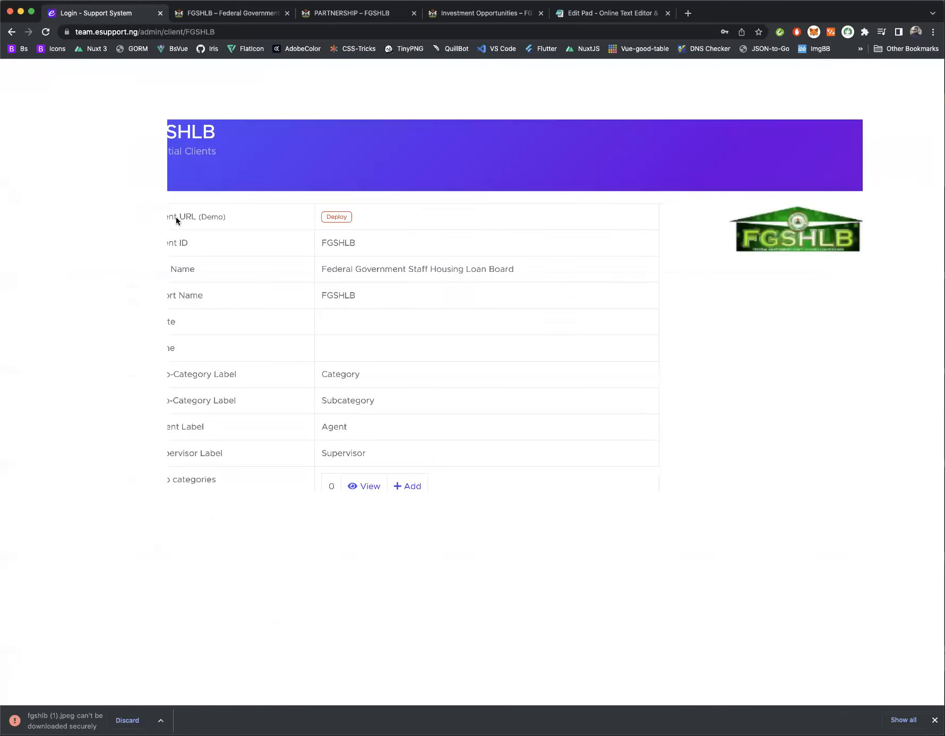
Open the FGSHLB demo site from the list of potential clients and check its page.
left_click(57, 151)
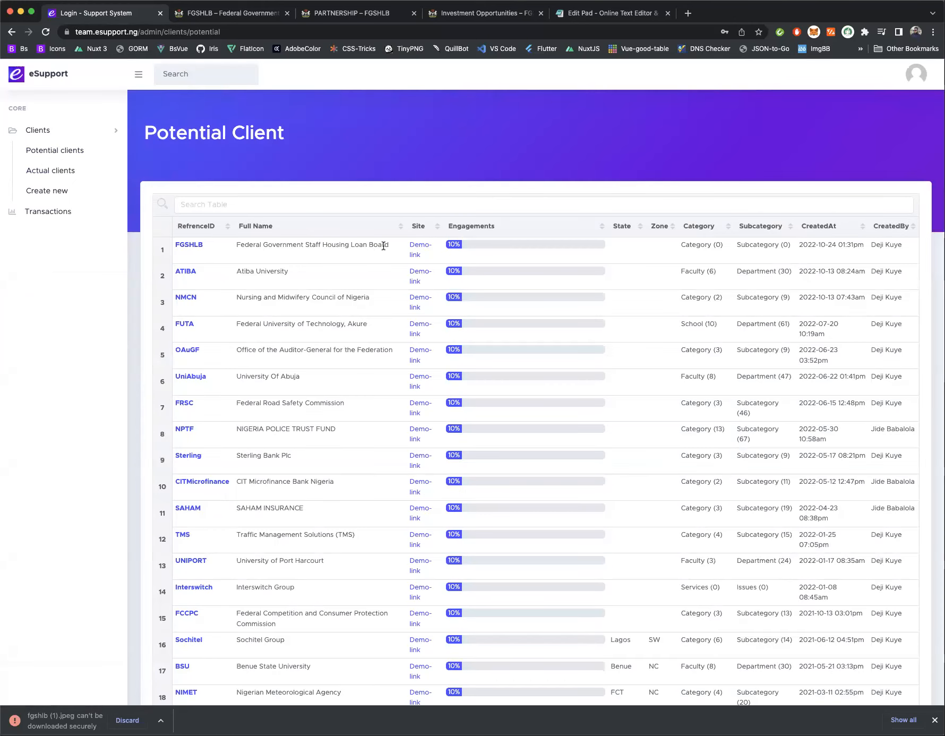
left_click(413, 249)
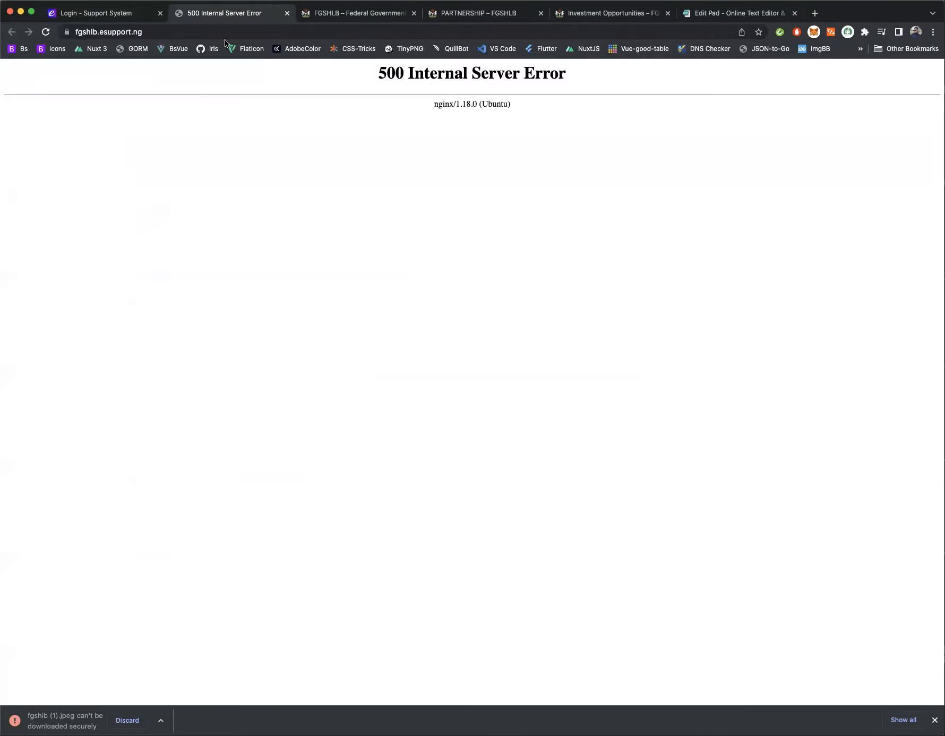
left_click_drag(578, 80, 488, 79)
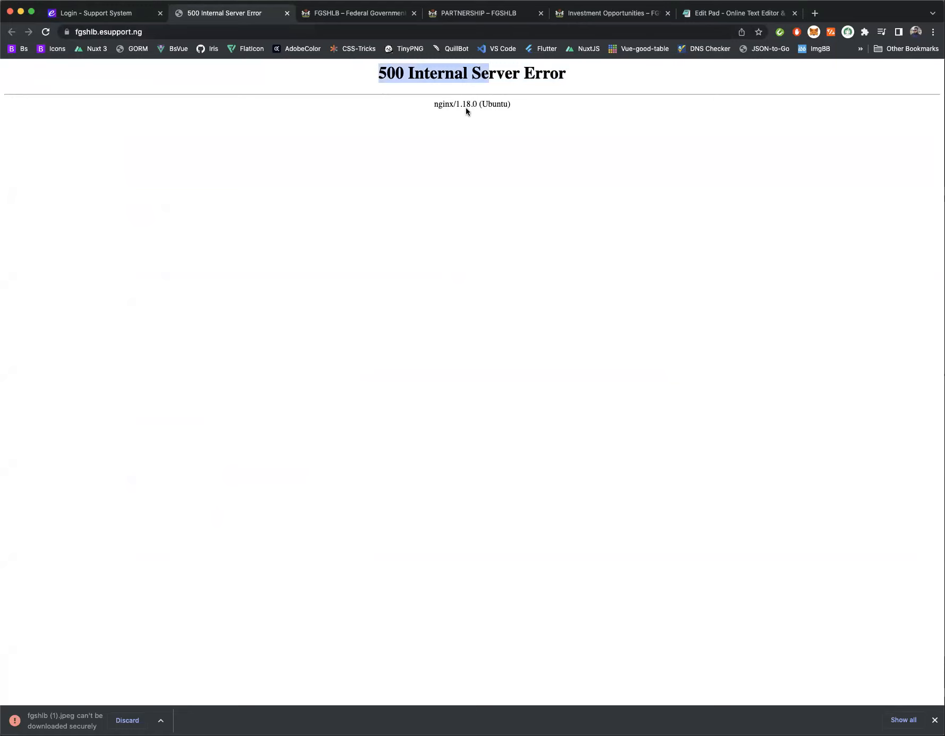
Return to the FGSHLB client's details in eSupport and open the form for adding top categories.
left_click(122, 13)
left_click(189, 244)
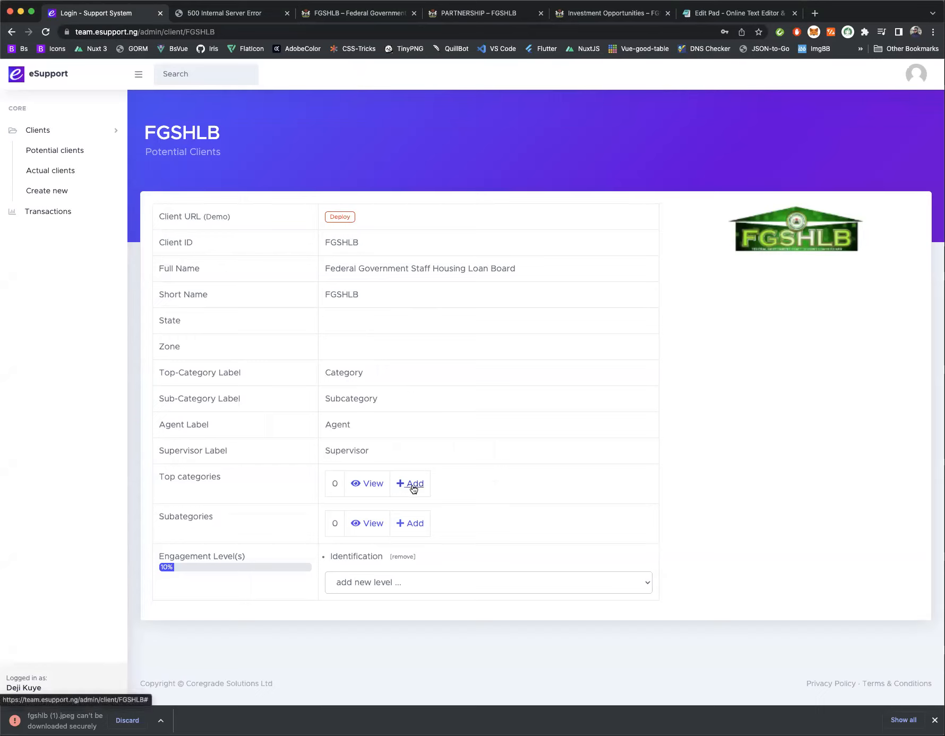
left_click_drag(162, 477, 225, 478)
left_click_drag(169, 518, 288, 529)
left_click(291, 529)
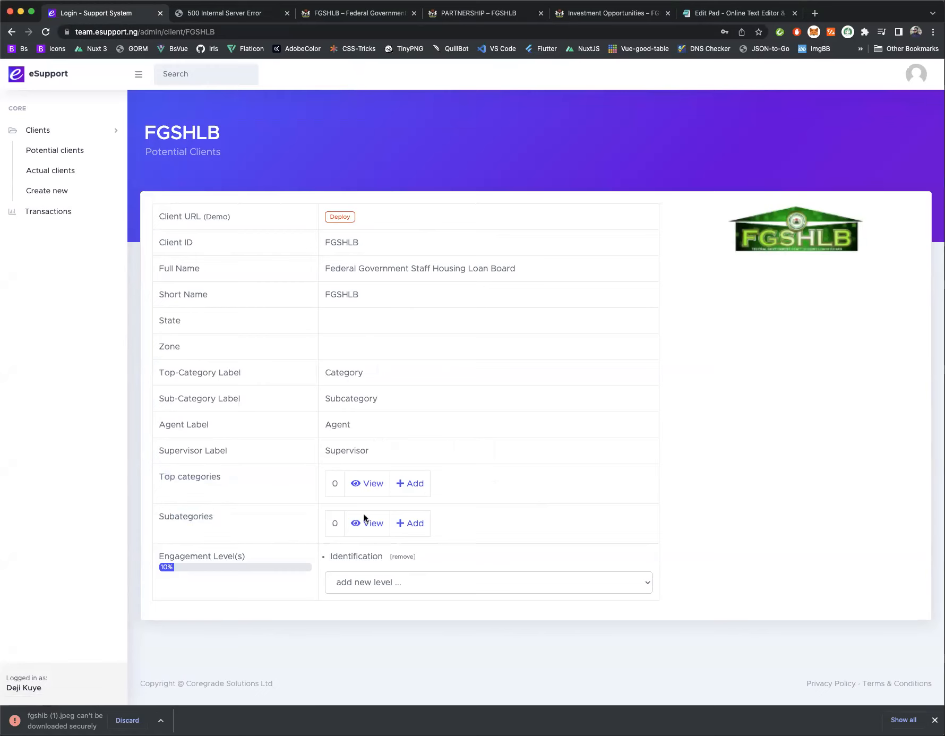
left_click(415, 484)
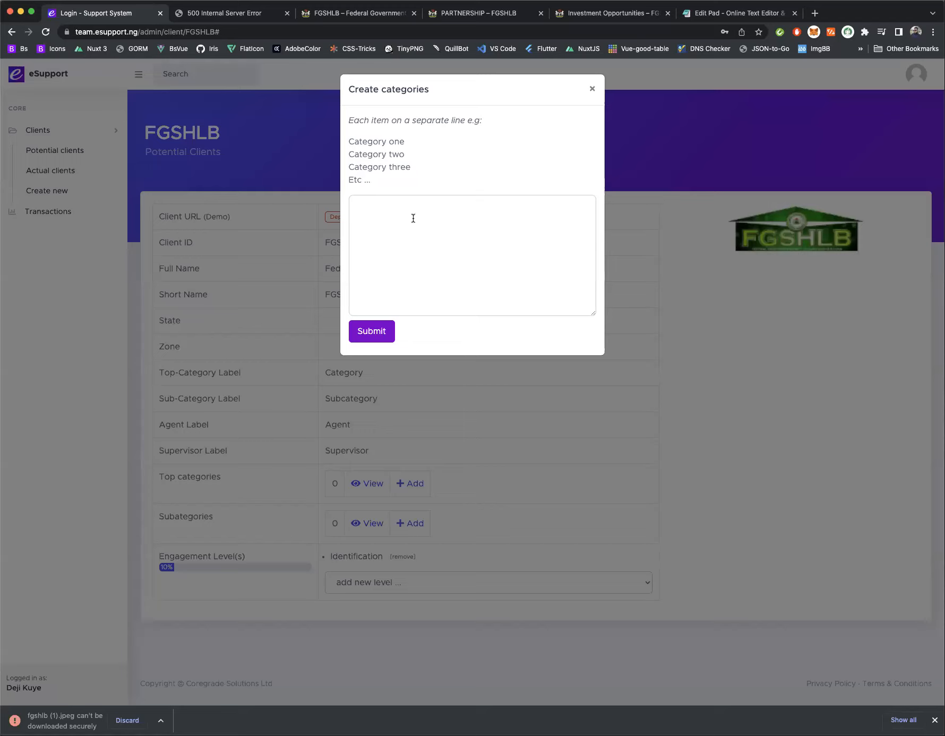
Examine the FGSHLB home page's loan types, navigation entries and content sections as sources for support categories.
left_click(370, 16)
scroll(439, 233, "up", 10)
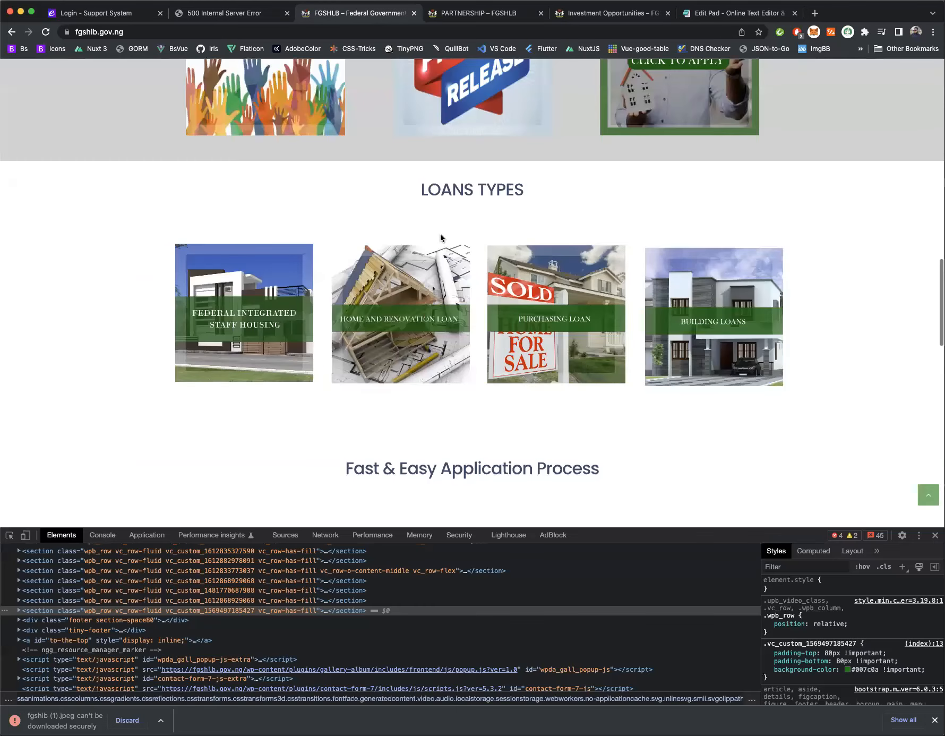
scroll(439, 233, "up", 10)
mouse_move(379, 117)
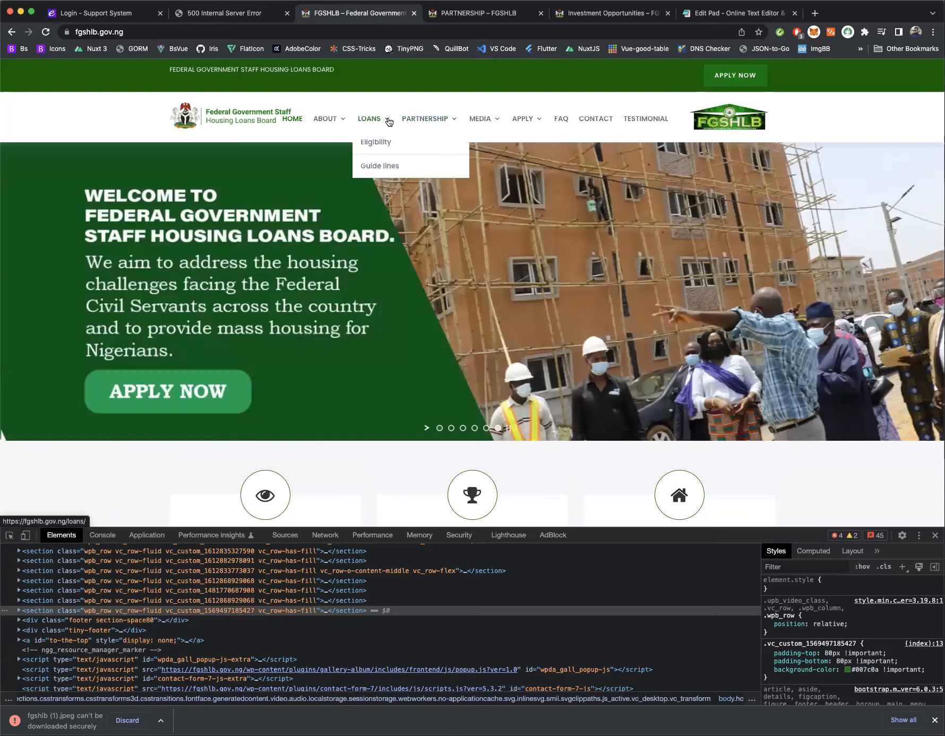
mouse_move(426, 119)
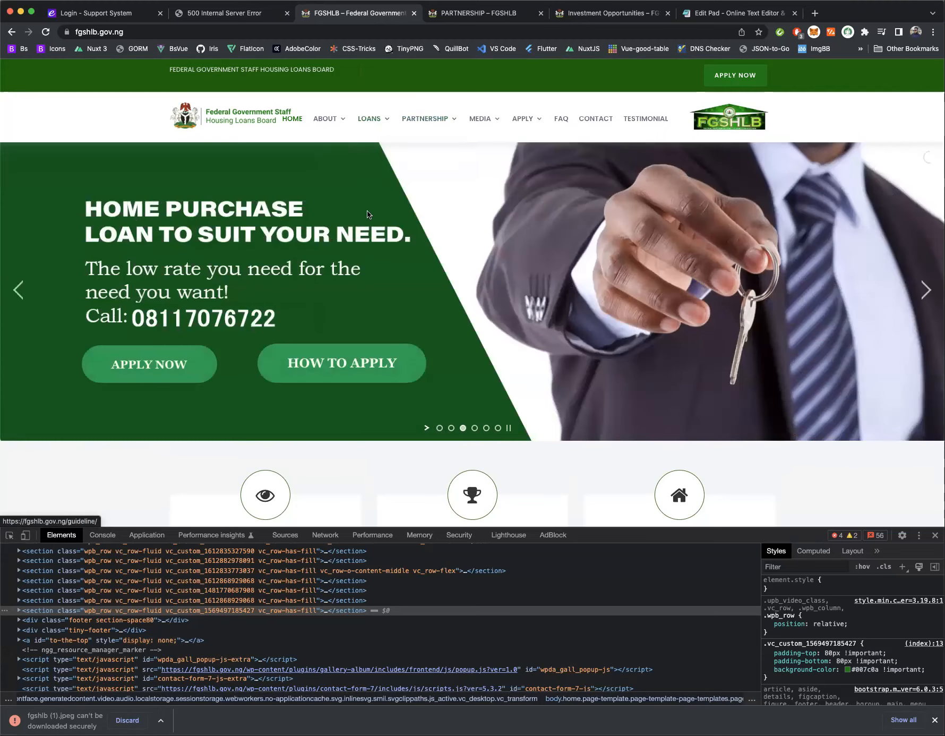
scroll(366, 214, "down", 2)
scroll(366, 214, "up", 2)
scroll(369, 238, "down", 1)
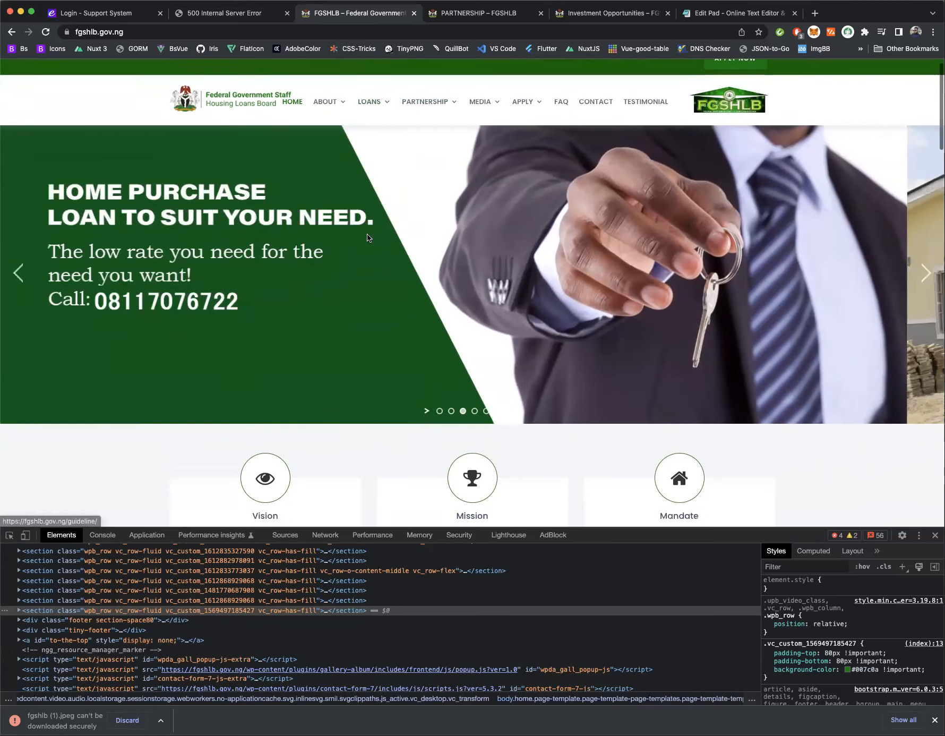
scroll(368, 233, "down", 5)
scroll(368, 222, "down", 8)
scroll(354, 191, "up", 12)
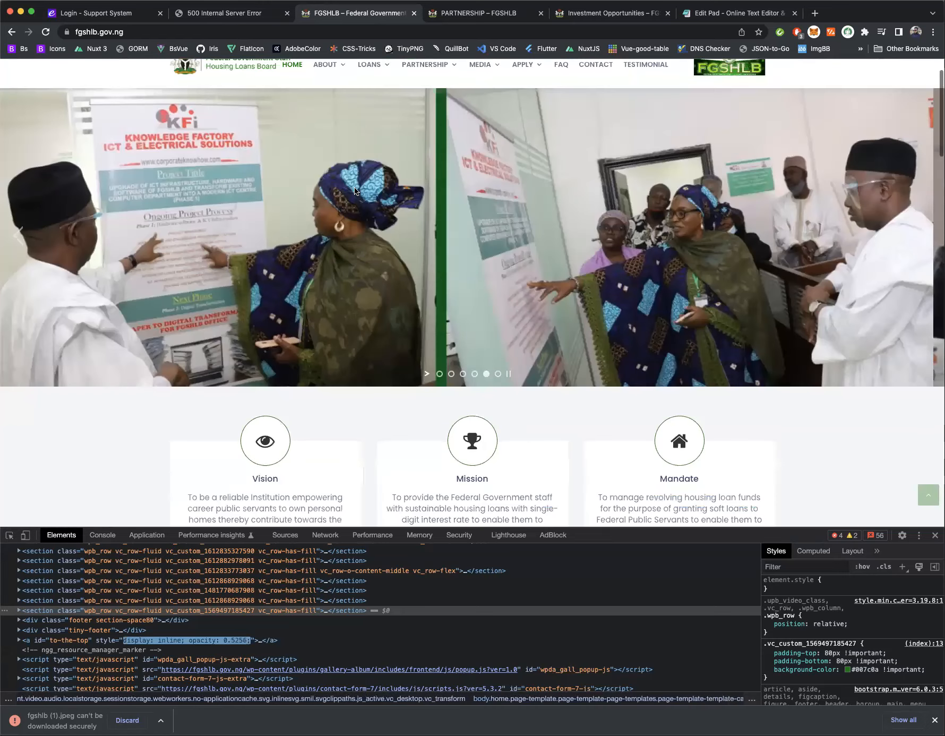
scroll(355, 188, "down", 10)
scroll(354, 183, "up", 12)
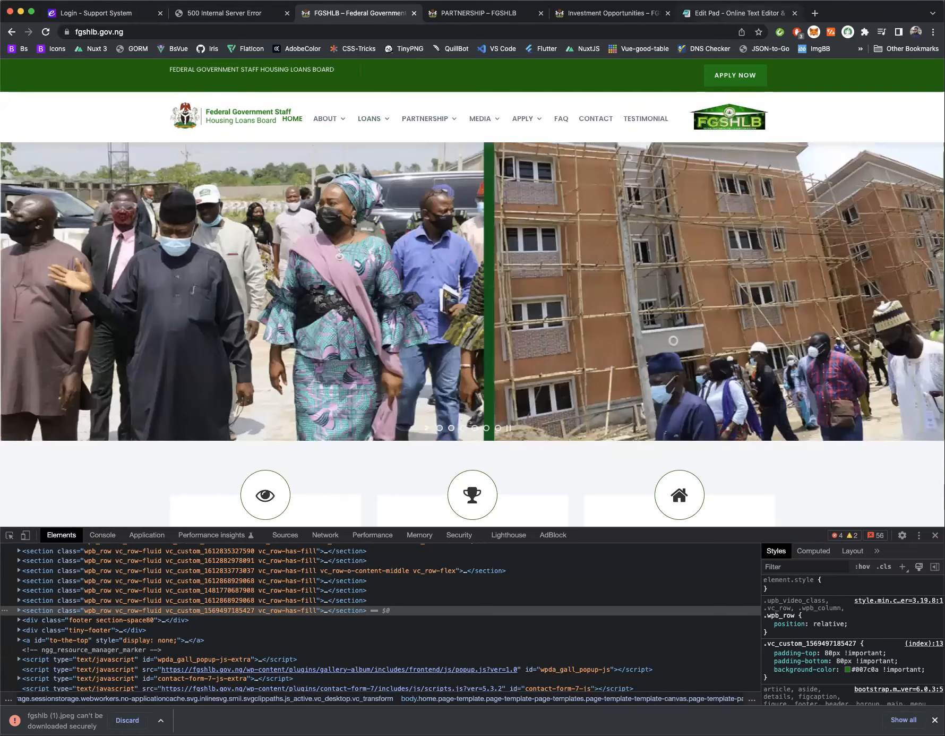
Switch to the Edit Pad notes and change the General heading to General Enquiries.
key("super+6")
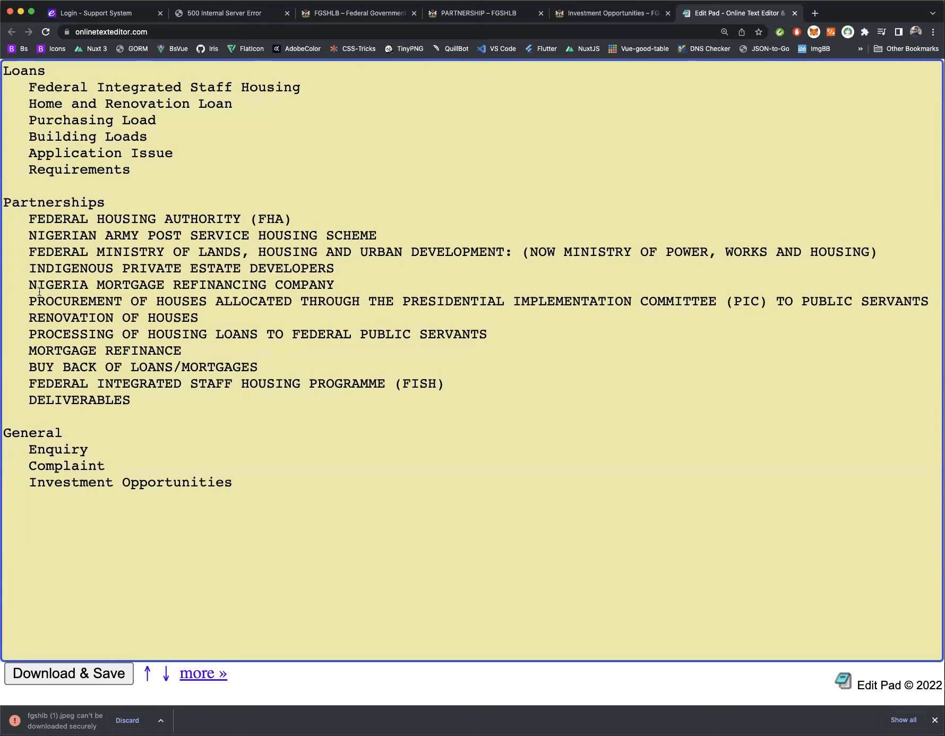
double_click(50, 449)
key("super+c")
left_click(87, 432)
key("super+v")
key("BackSpace")
type("ies")
Copy the Loans heading from the Edit Pad notes into eSupport's category list as the first entry.
left_click(74, 13)
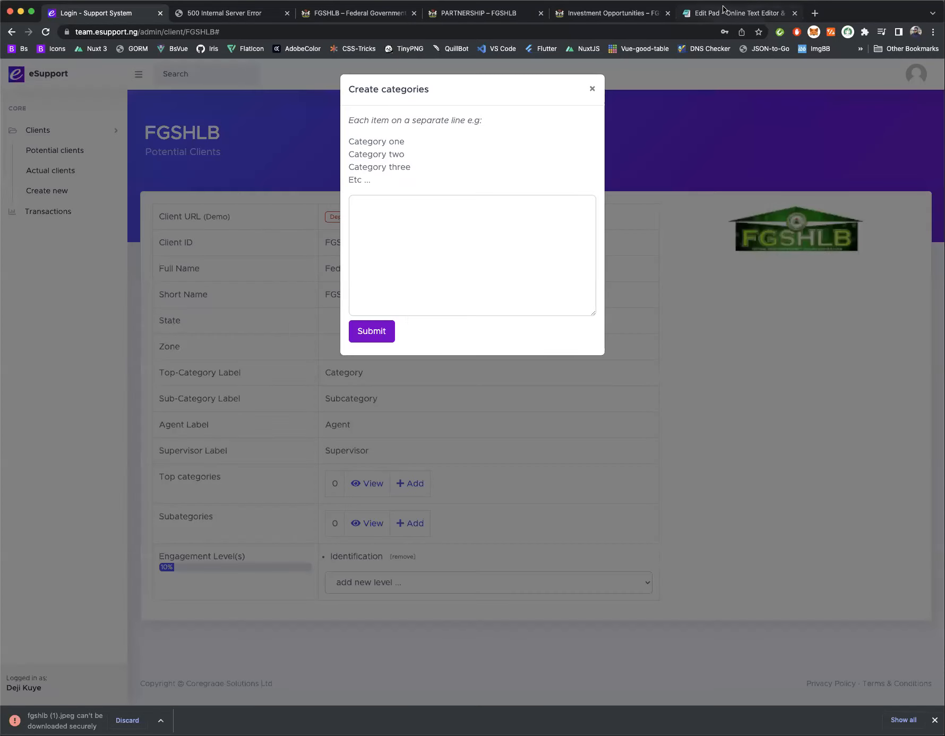
left_click(388, 214)
left_click(714, 14)
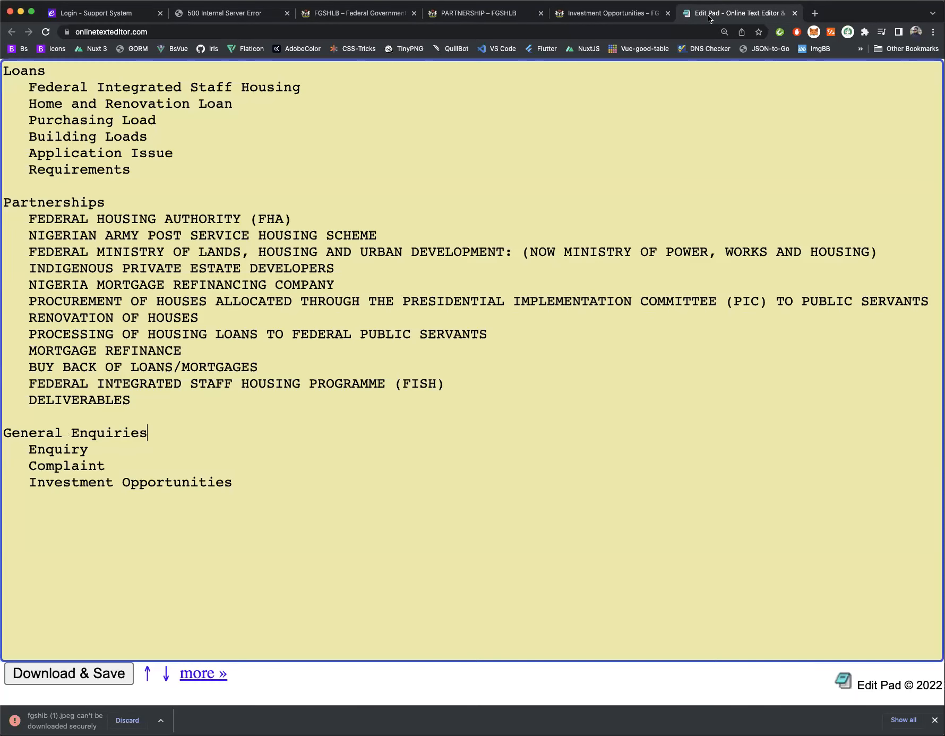
double_click(29, 70)
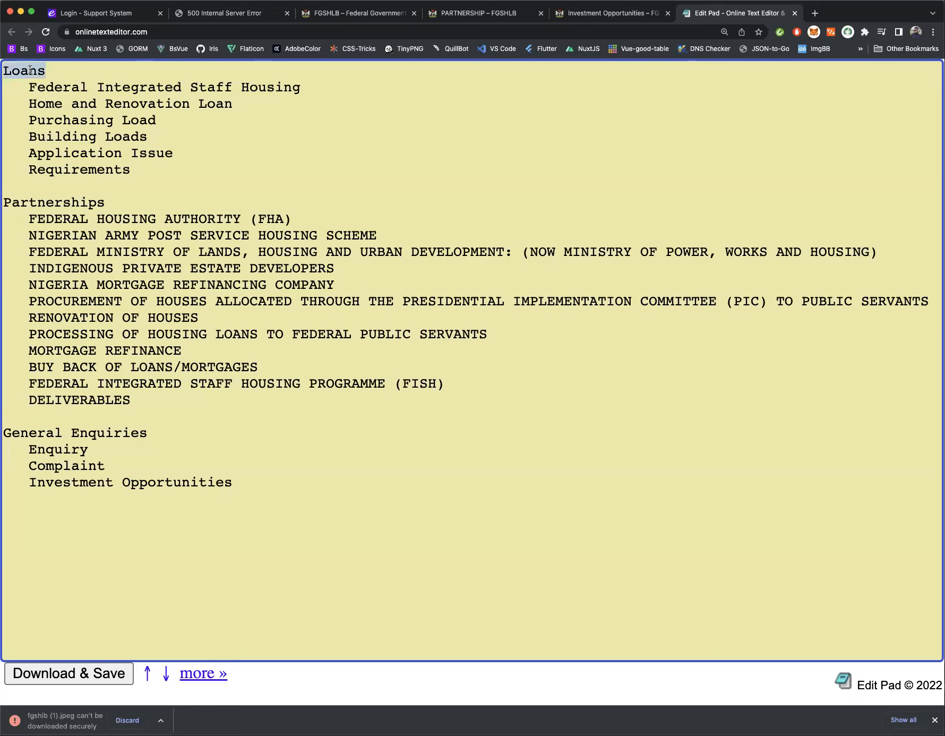
left_click(84, 10)
key("super+v")
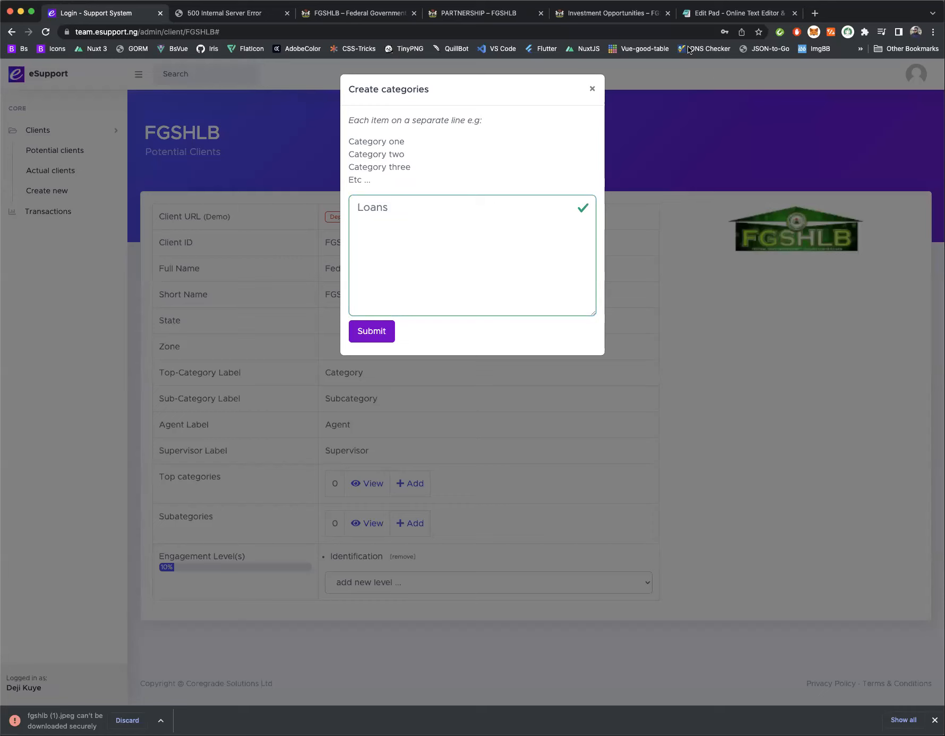
Copy the Partnerships heading from the notes onto a second line of the category list.
left_click(711, 13)
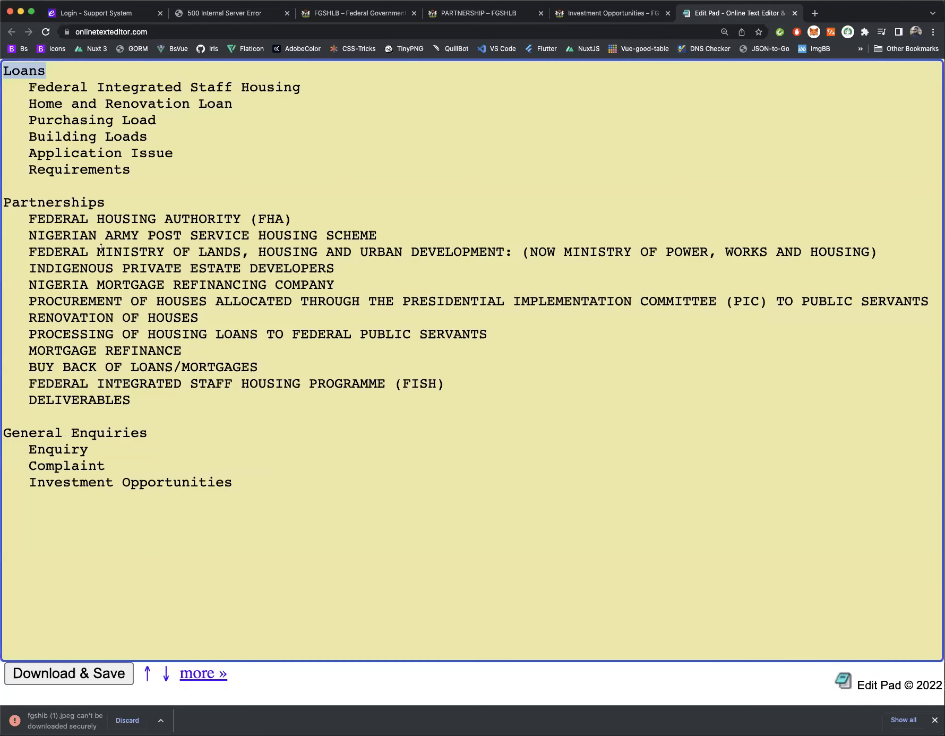
double_click(27, 201)
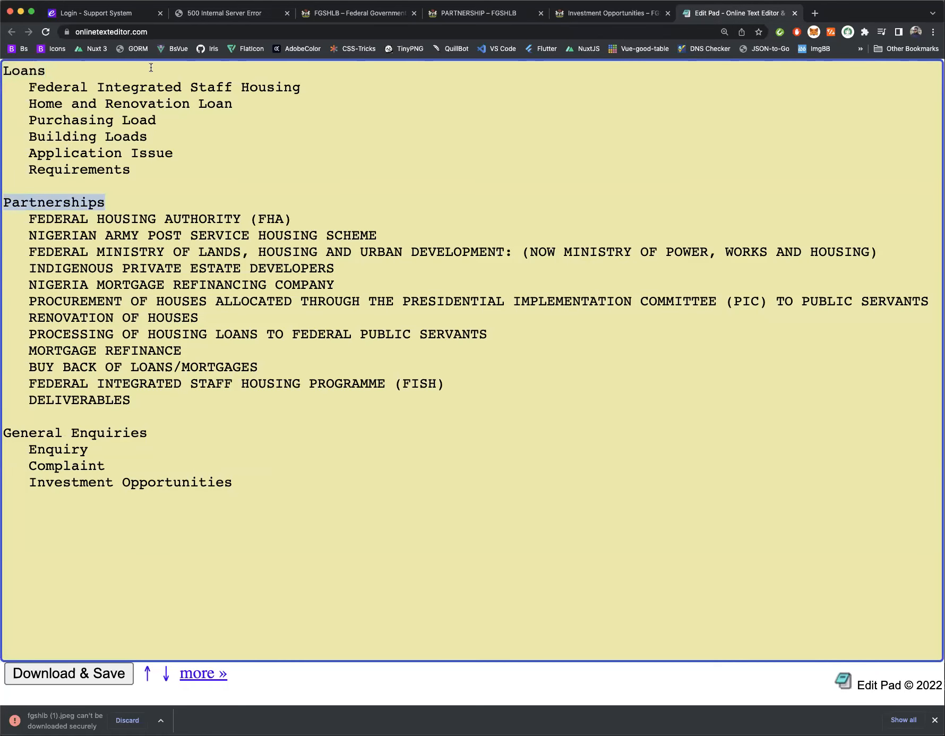
left_click(113, 13)
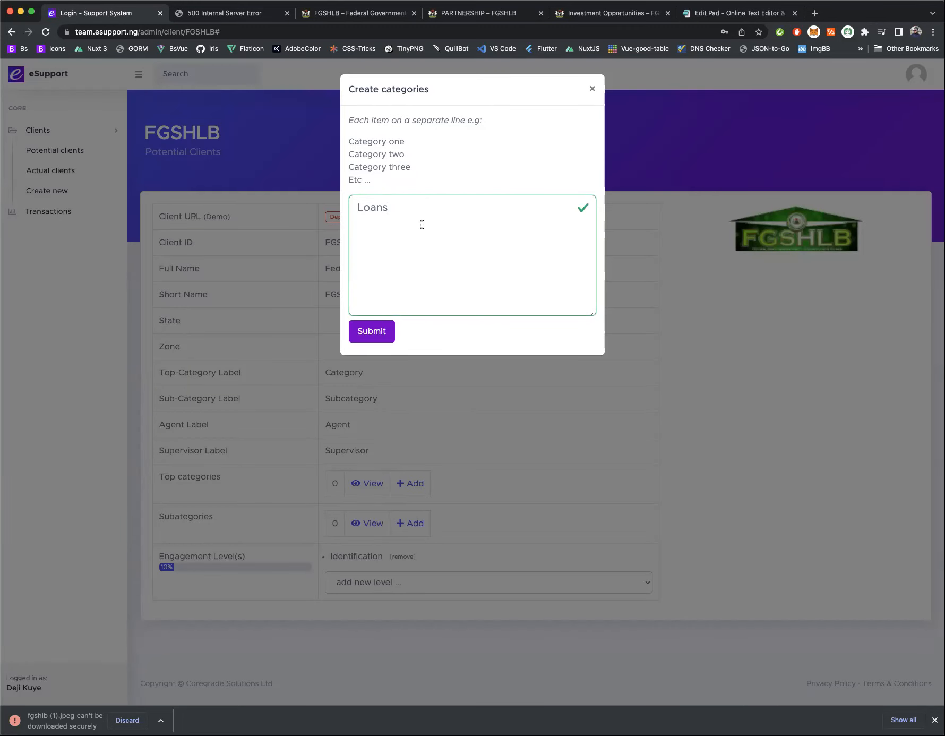
key("Return")
key("super+v")
Copy the General Enquiries heading from the notes onto a third line of the category list.
left_click(754, 13)
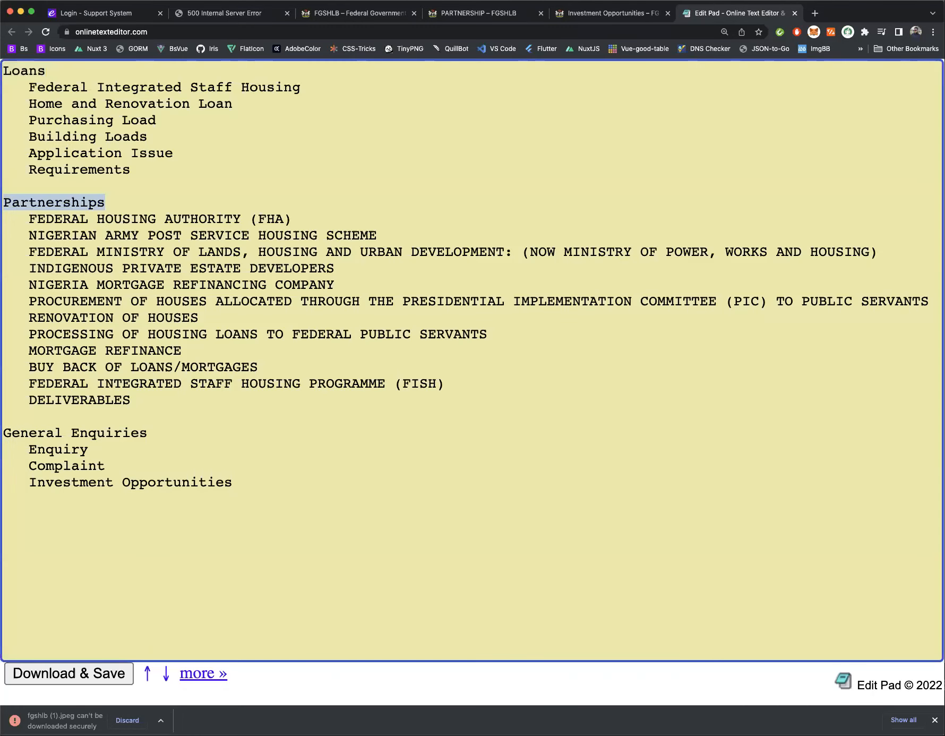
left_click_drag(4, 433, 152, 428)
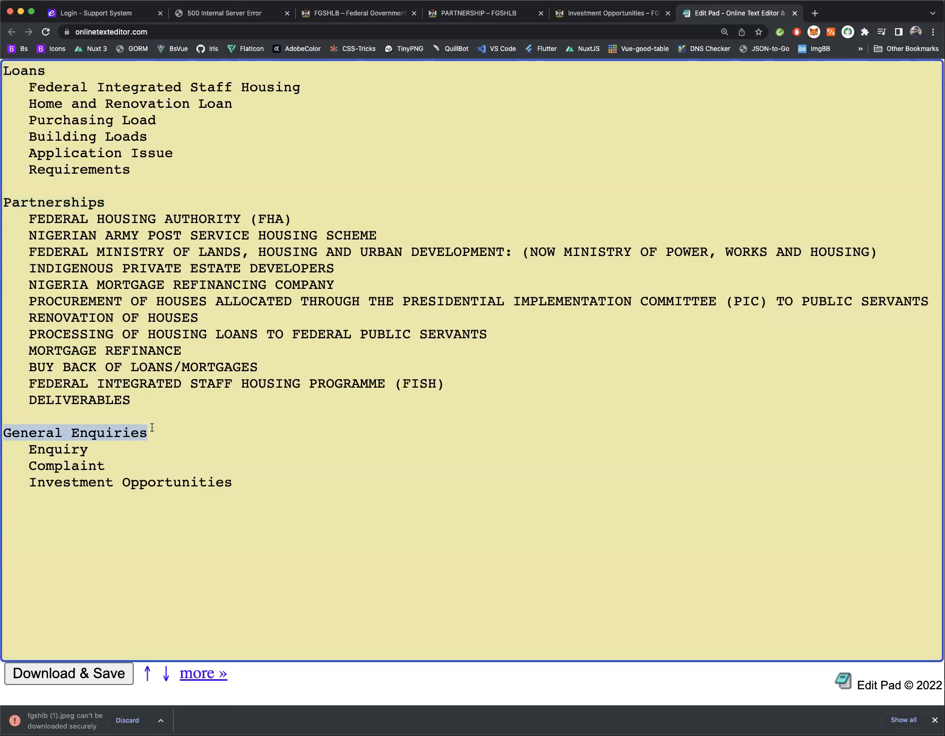
left_click(104, 13)
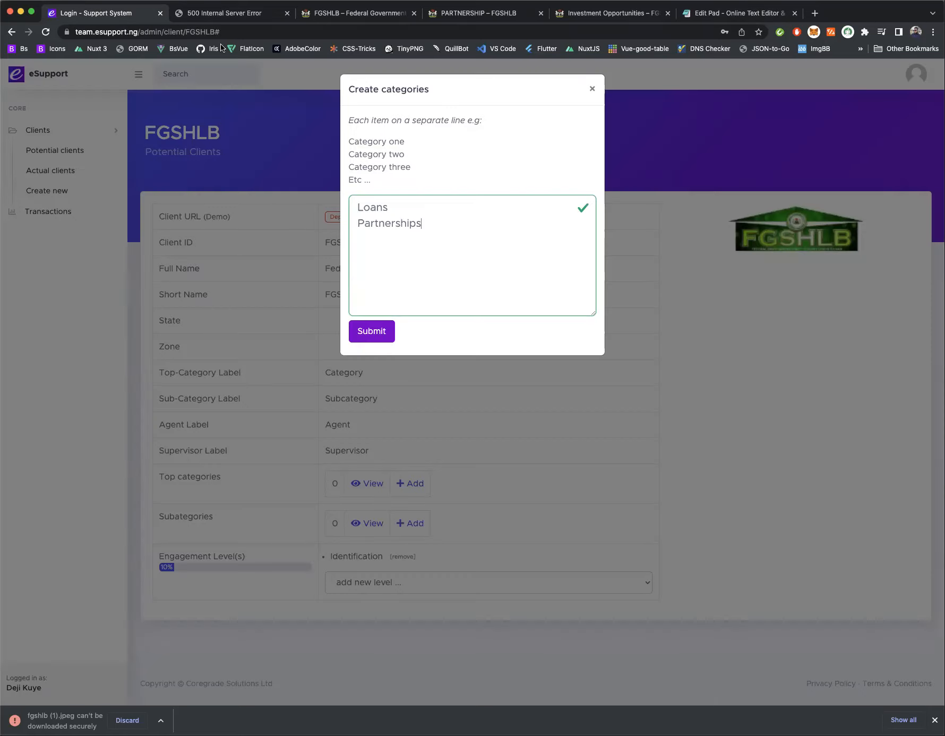
left_click(452, 222)
key("Return")
key("super+v")
Check the entered category lines and submit them for the FGSHLB client.
left_click_drag(356, 206, 475, 207)
left_click_drag(358, 221, 470, 224)
left_click(392, 239)
left_click(374, 335)
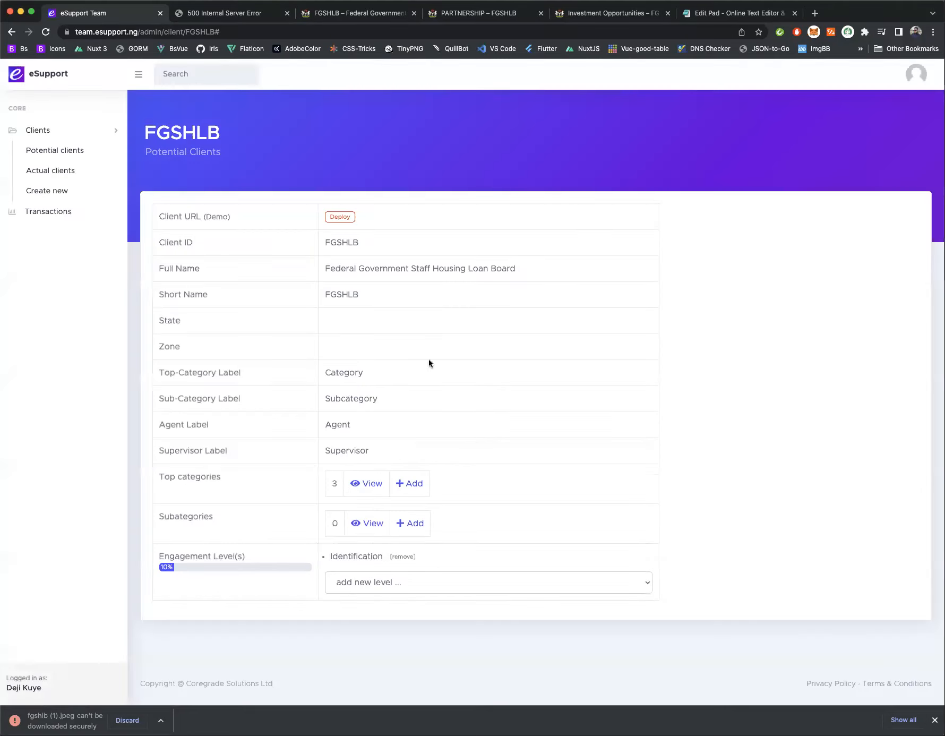
View the FGSHLB client's saved top categories and its subcategory list, closing each list after checking it.
left_click(371, 483)
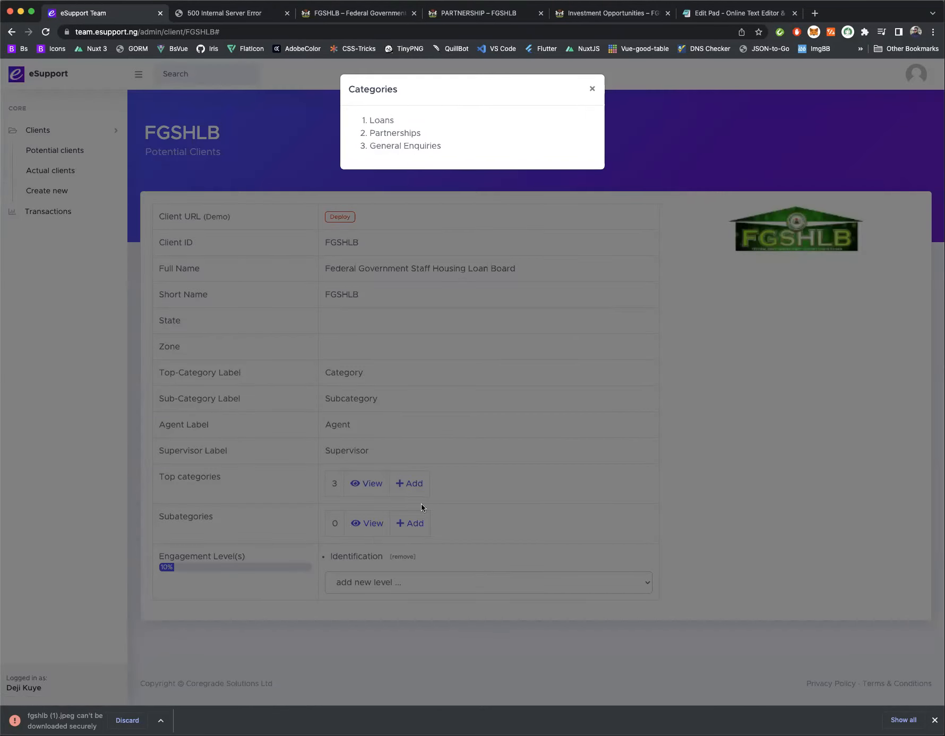
left_click(592, 90)
left_click(370, 525)
left_click(591, 87)
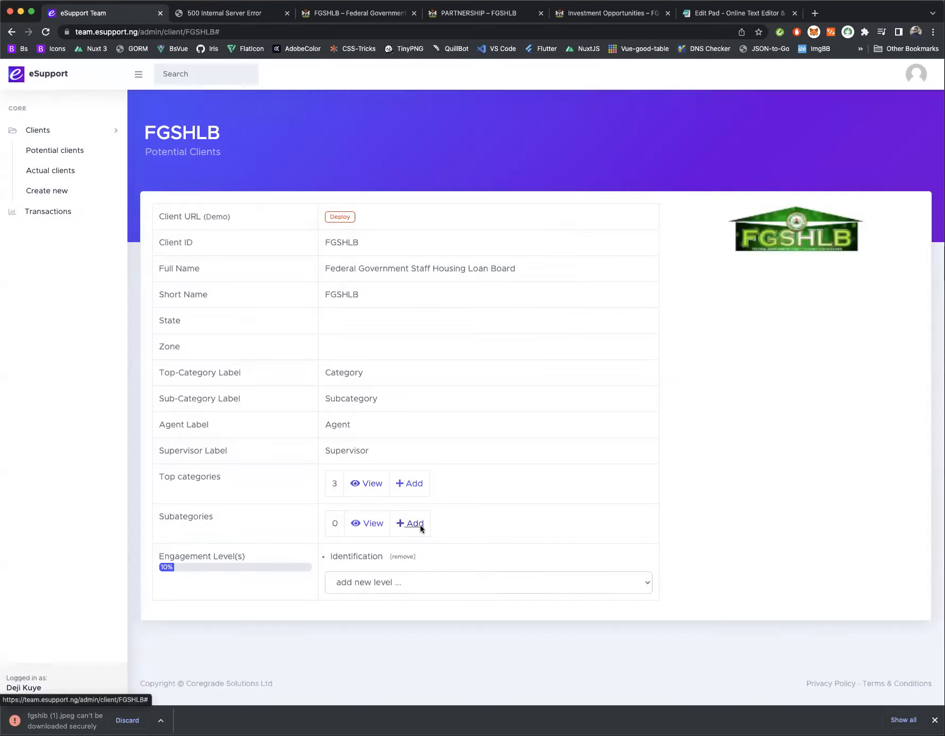
Start adding subcategories under Loans and copy the six loan entries, Federal Integrated Staff Housing to Requirements, from the notes into the list.
left_click(416, 524)
left_click(444, 218)
left_click(418, 232)
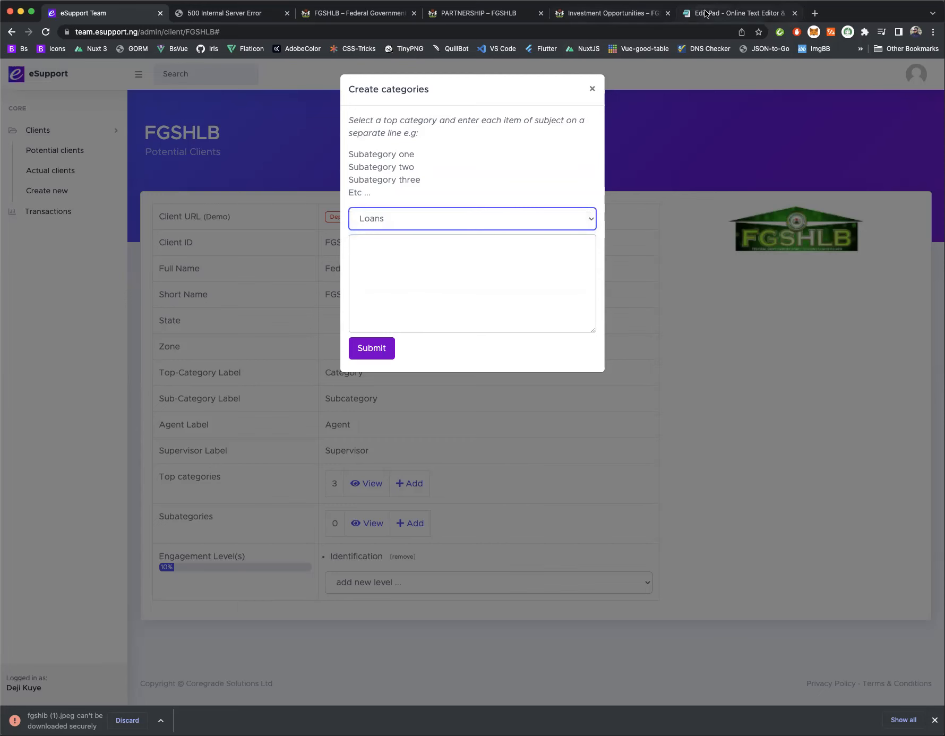
left_click(735, 13)
left_click_drag(23, 81, 162, 167)
key("cmd+c")
left_click(104, 13)
left_click(399, 267)
key("cmd+v")
Remove the leading indentation from the pasted loan entries and submit them as subcategories of Loans.
left_click(365, 258)
key("BackSpace")
key("BackSpace")
key("BackSpace")
left_click_drag(365, 269, 331, 308)
key("BackSpace")
key("BackSpace")
key("BackSpace")
key("BackSpace")
left_click(374, 354)
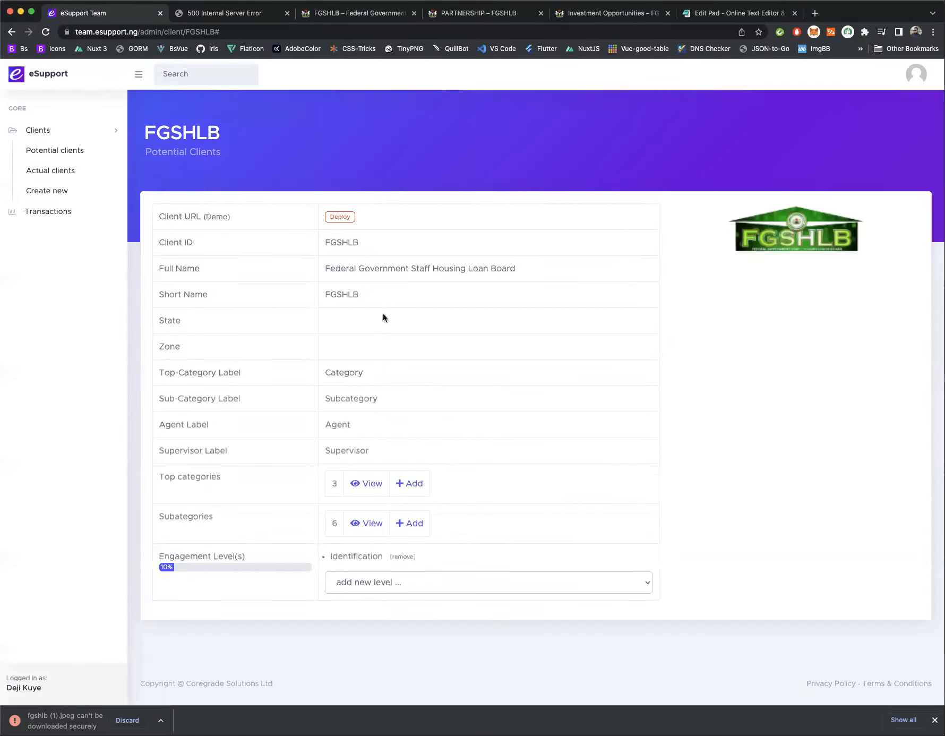
View the FGSHLB client's saved subcategories and check the entries under Loans and Partnerships.
left_click(370, 523)
left_click_drag(386, 131, 399, 208)
left_click(390, 207)
double_click(389, 208)
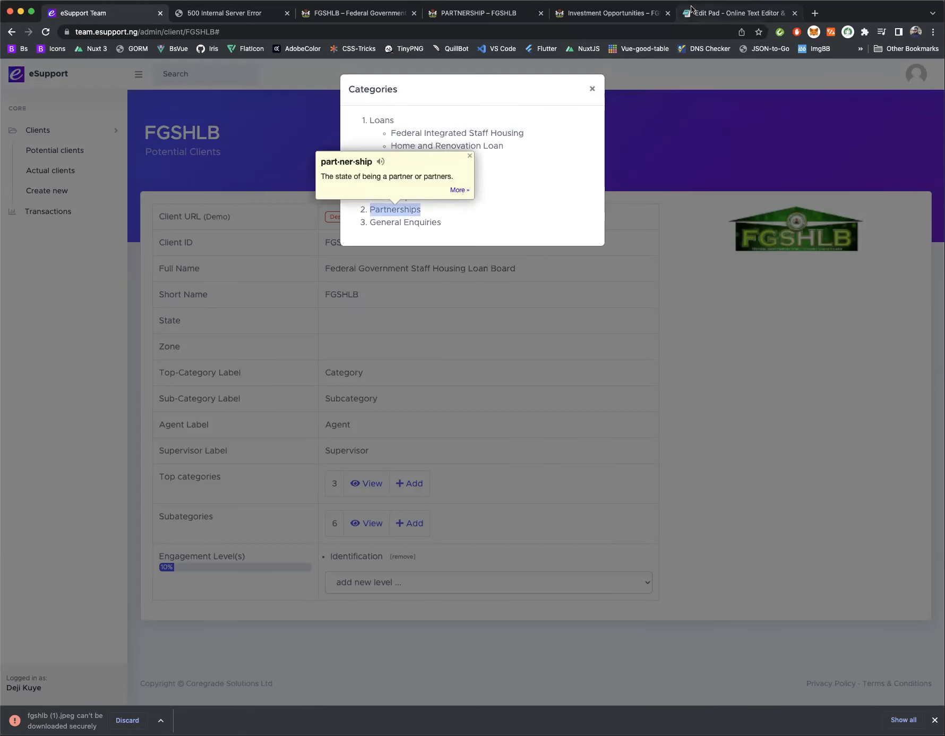
Compare the Partnerships entries in the notes with the headings on the FGSHLB website's partnership page, and return to the notes.
left_click(733, 12)
left_click_drag(30, 217, 452, 382)
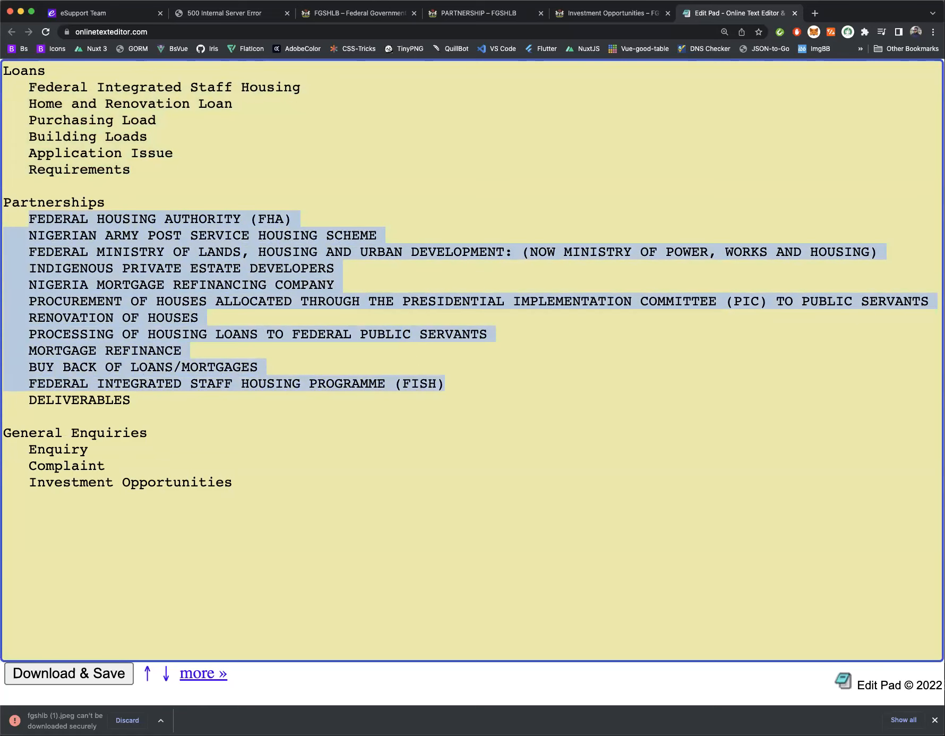
left_click(477, 13)
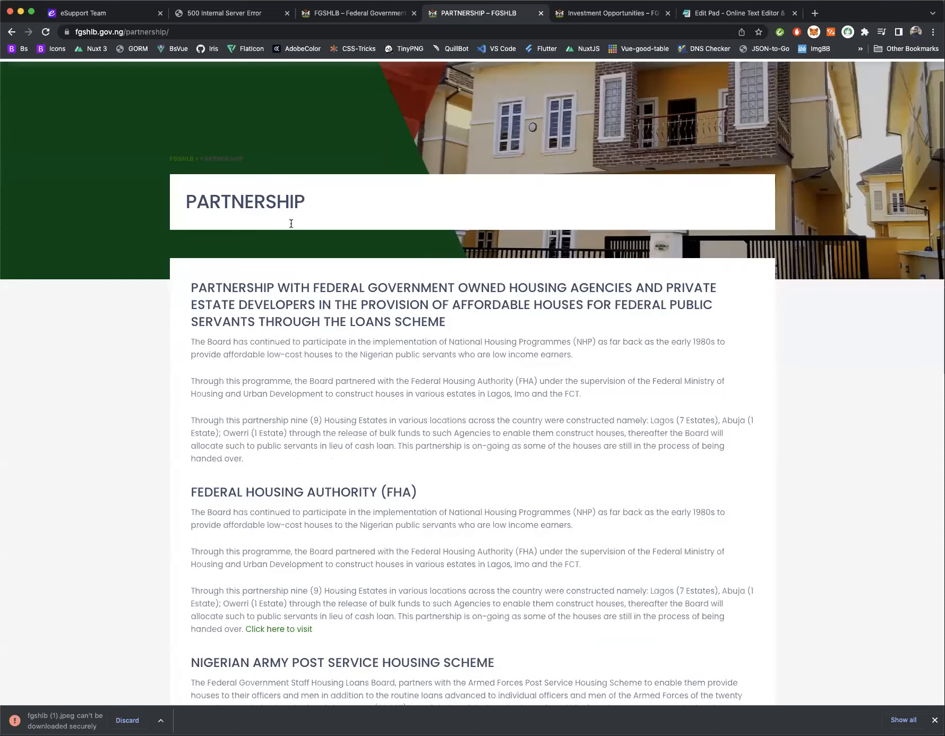
scroll(353, 557, "down", 5)
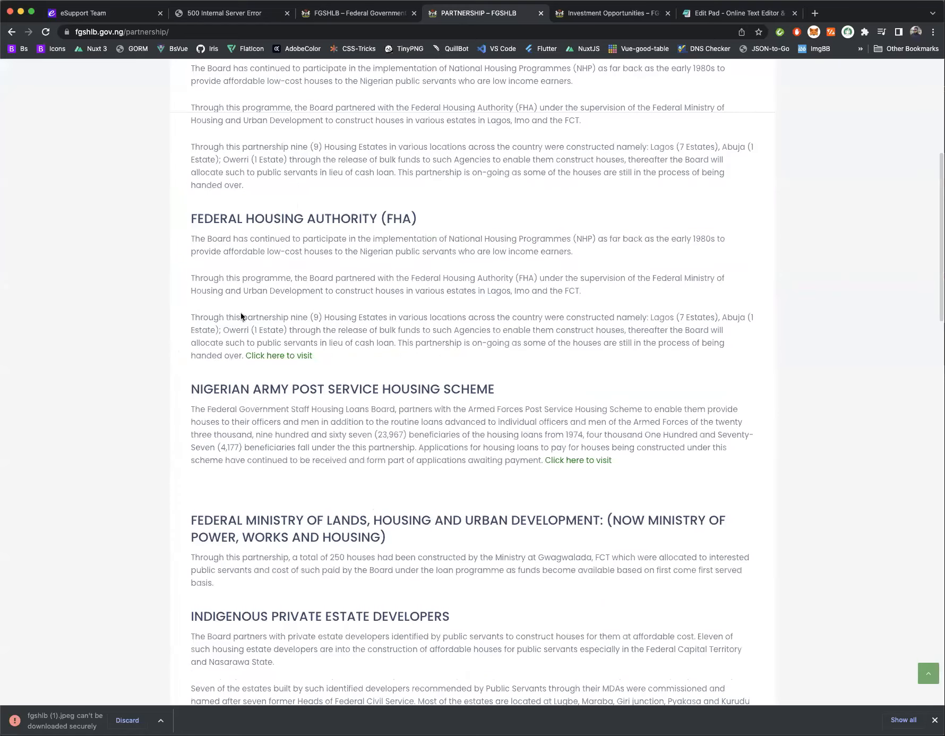
scroll(241, 314, "down", 3)
left_click_drag(191, 227, 539, 237)
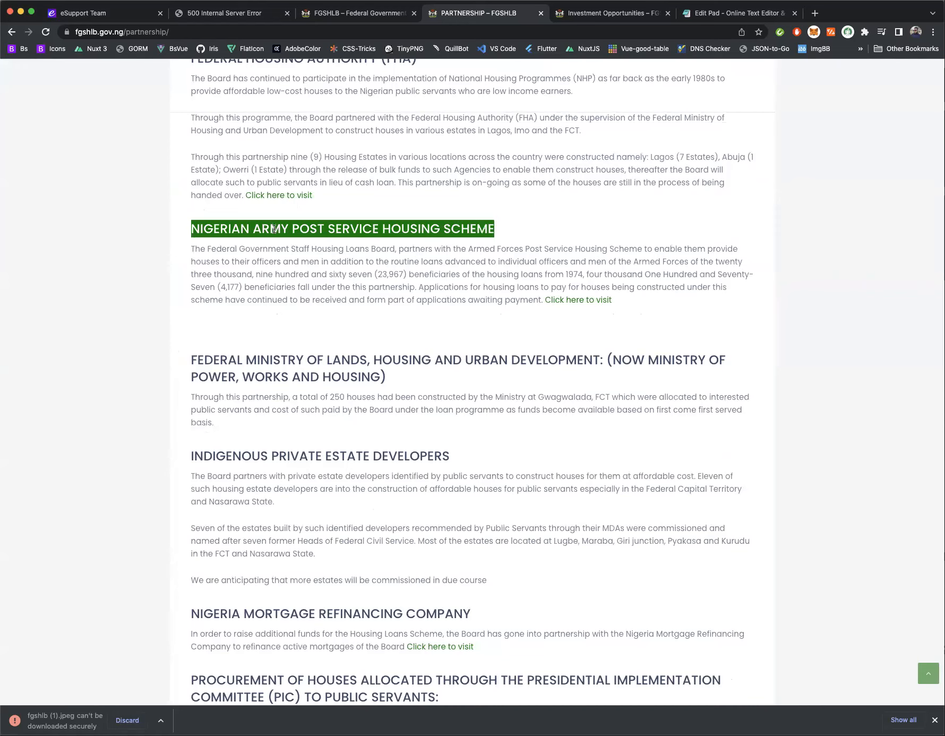
scroll(338, 220, "up", 1)
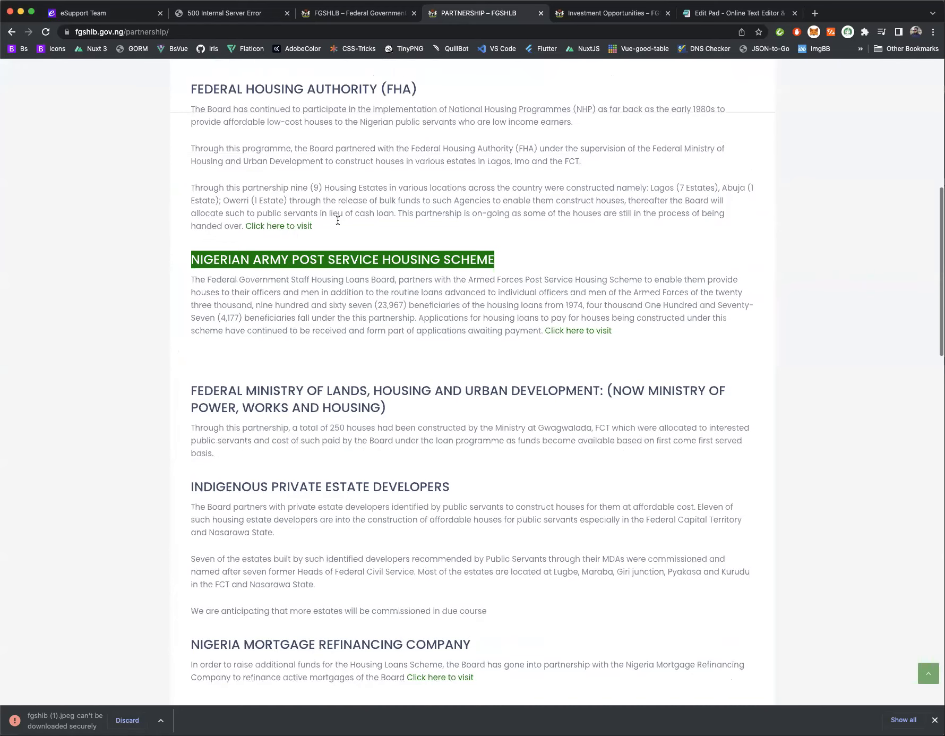
scroll(338, 220, "up", 3)
scroll(287, 138, "down", 7)
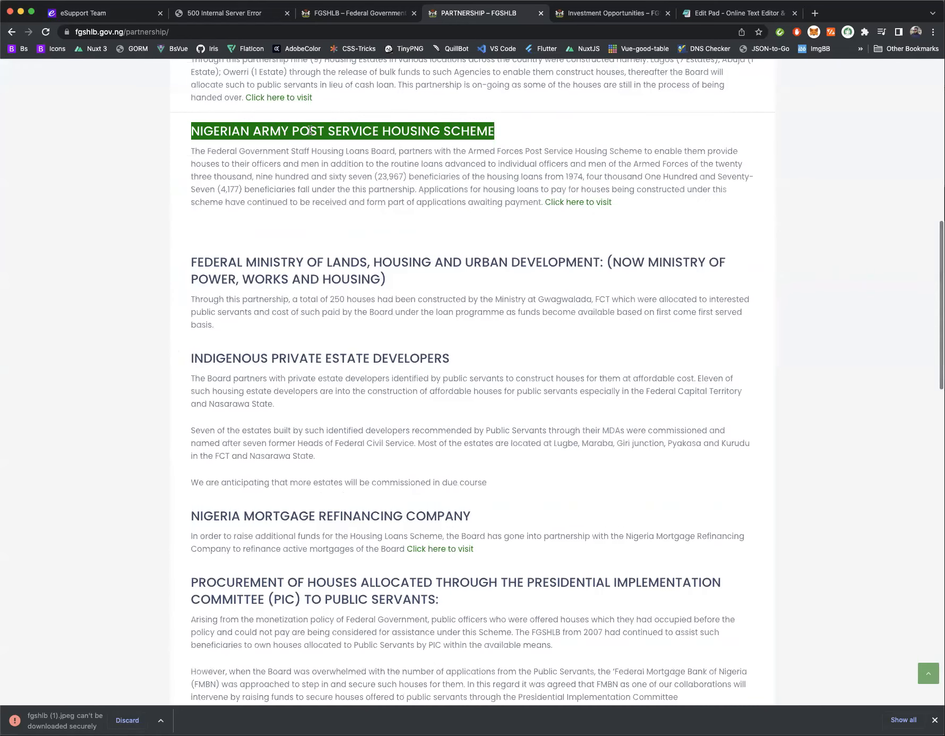
left_click(764, 14)
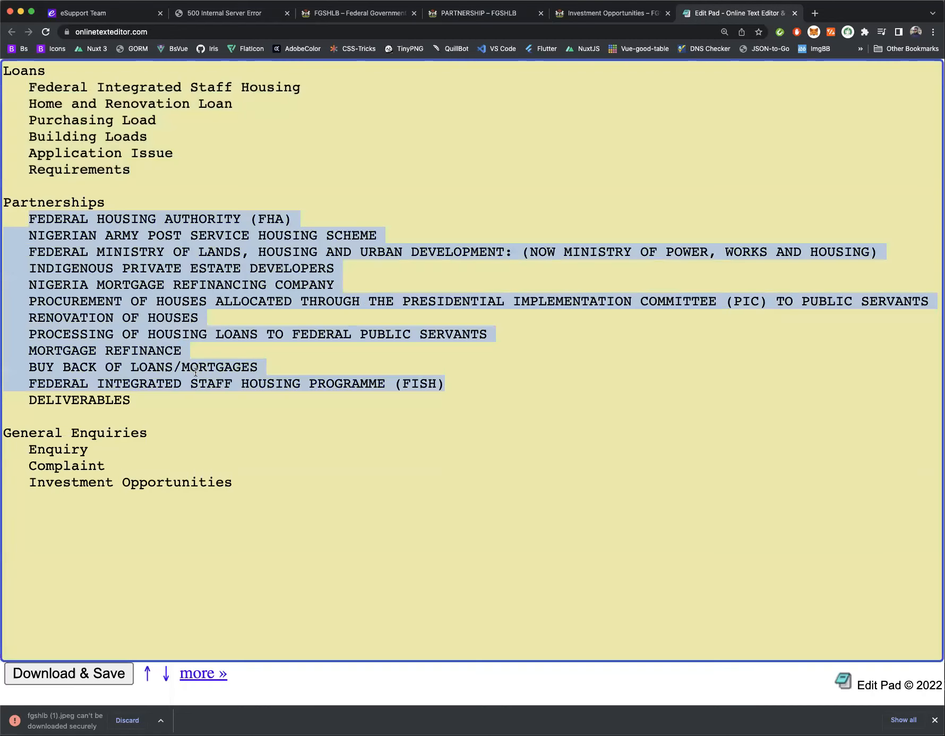
Copy the indented Partnerships entries, from FEDERAL HOUSING AUTHORITY (FHA) through DELIVERABLES, from the notes.
left_click(182, 410)
left_click_drag(131, 401, 25, 220)
right_click(42, 217)
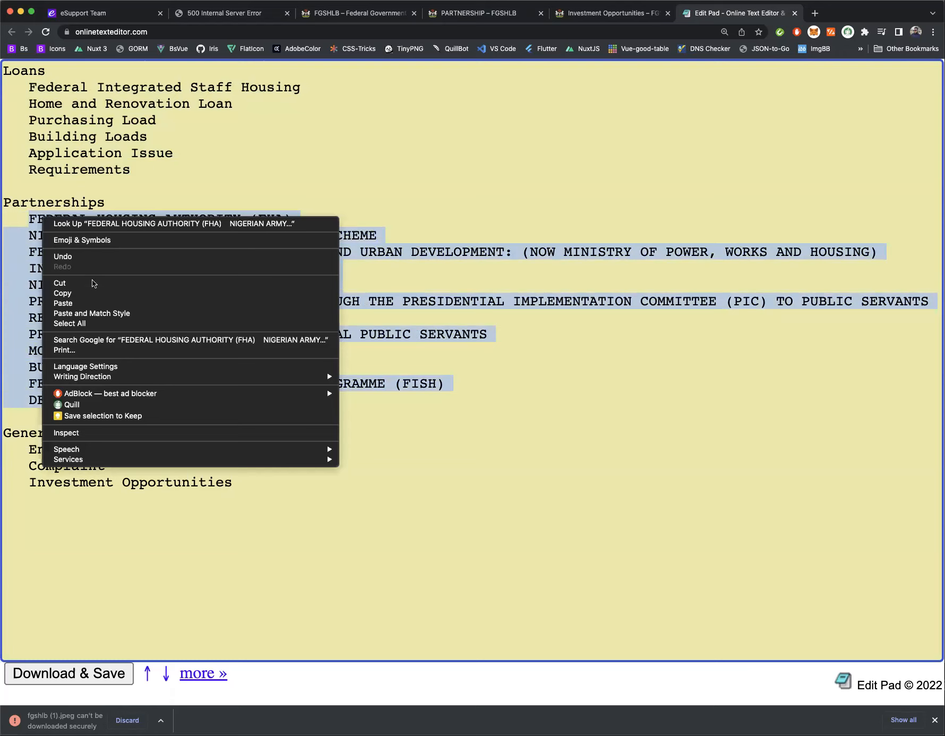
left_click(91, 298)
Return to eSupport, close the saved category list, and start adding subcategories under Partnerships.
key("super+1")
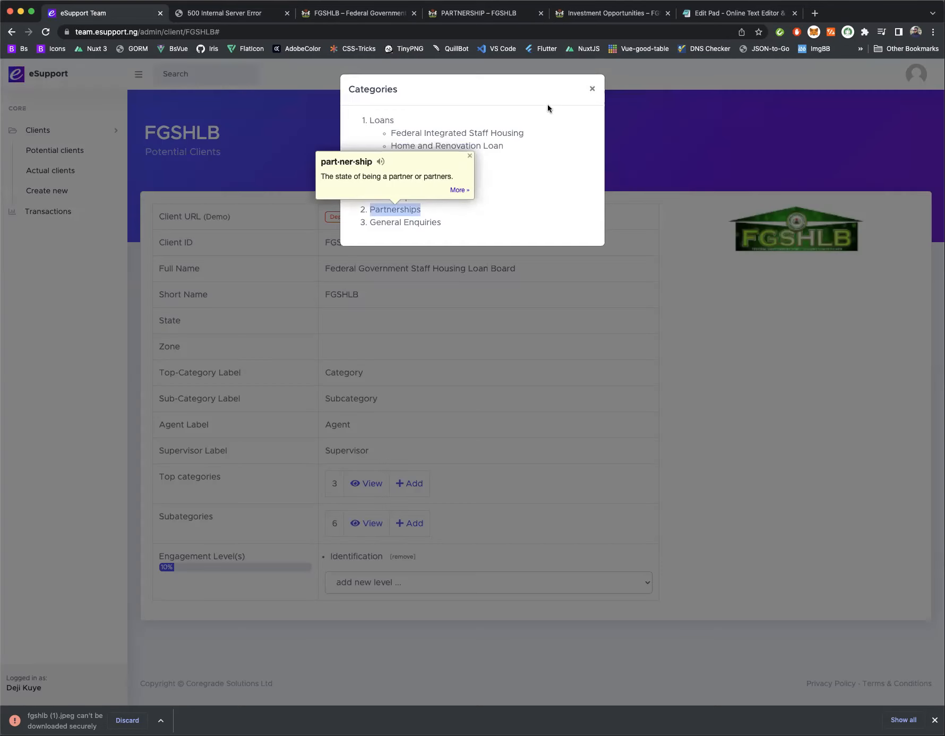
left_click(591, 89)
left_click(408, 524)
left_click(394, 234)
left_click(398, 227)
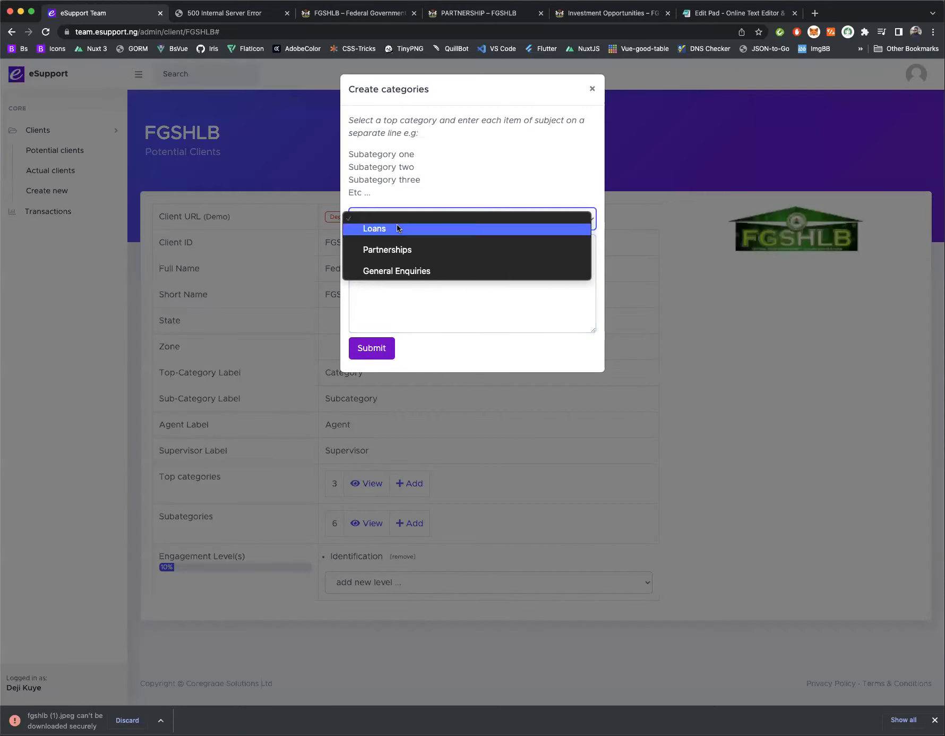
left_click(402, 250)
left_click(388, 270)
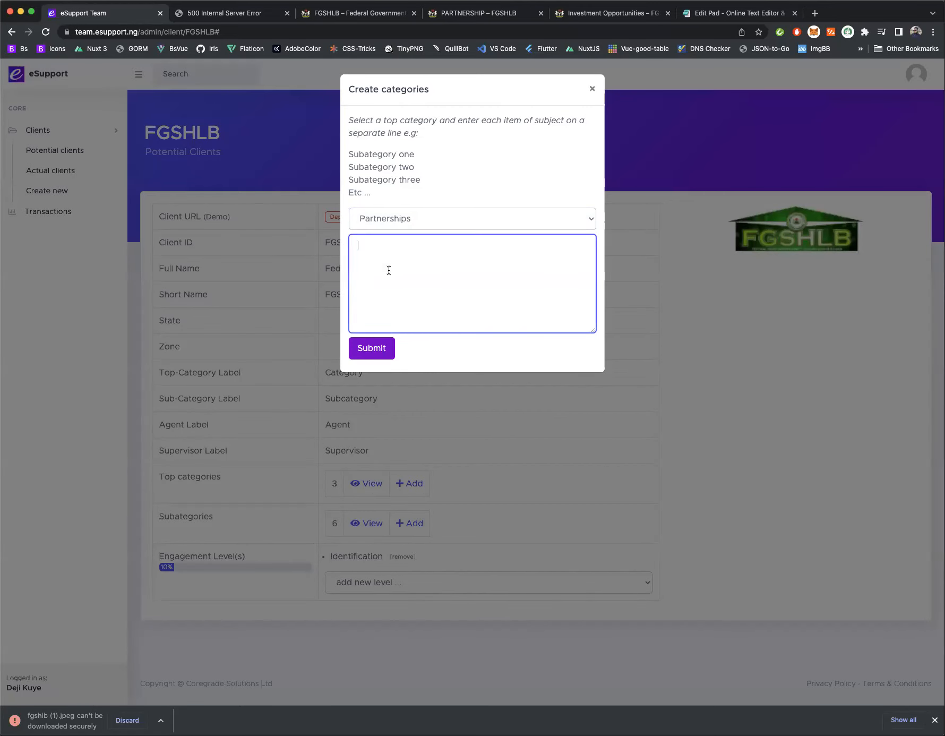
Try the indented Partnerships entries in an enlarged subcategory box, and clear them out again.
key("ctrl+v")
left_click_drag(594, 330, 594, 557)
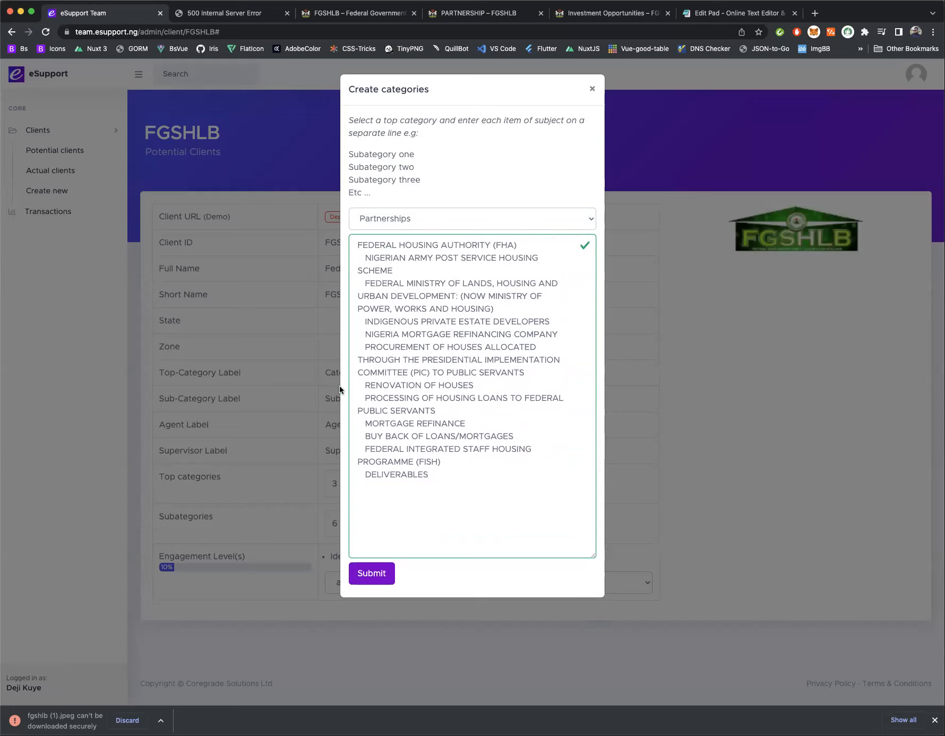
left_click_drag(443, 477, 337, 245)
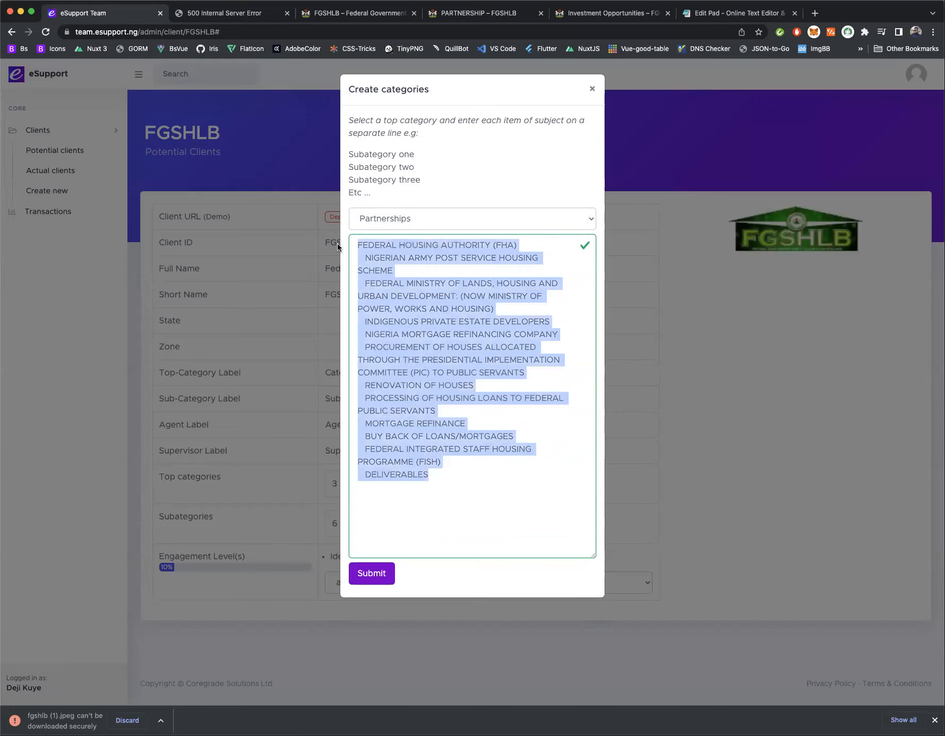
key("BackSpace")
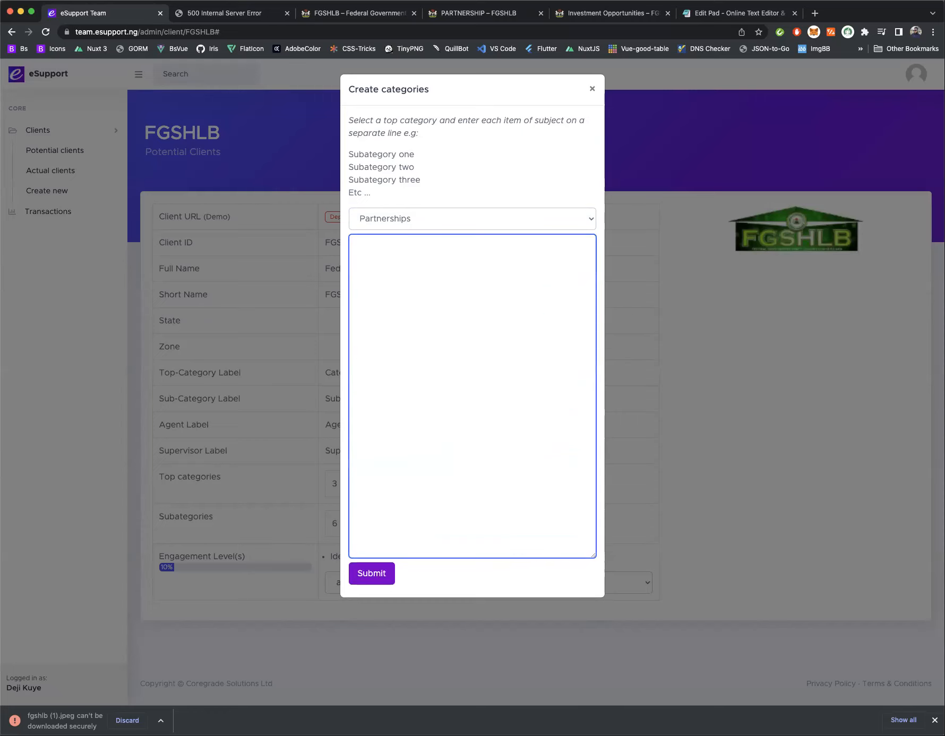
Remove the leading indentation from every Partnerships entry in the notes, from FEDERAL HOUSING AUTHORITY (FHA) through DELIVERABLES.
left_click(716, 15)
left_click(28, 219)
key("BackSpace")
key("BackSpace")
key("BackSpace")
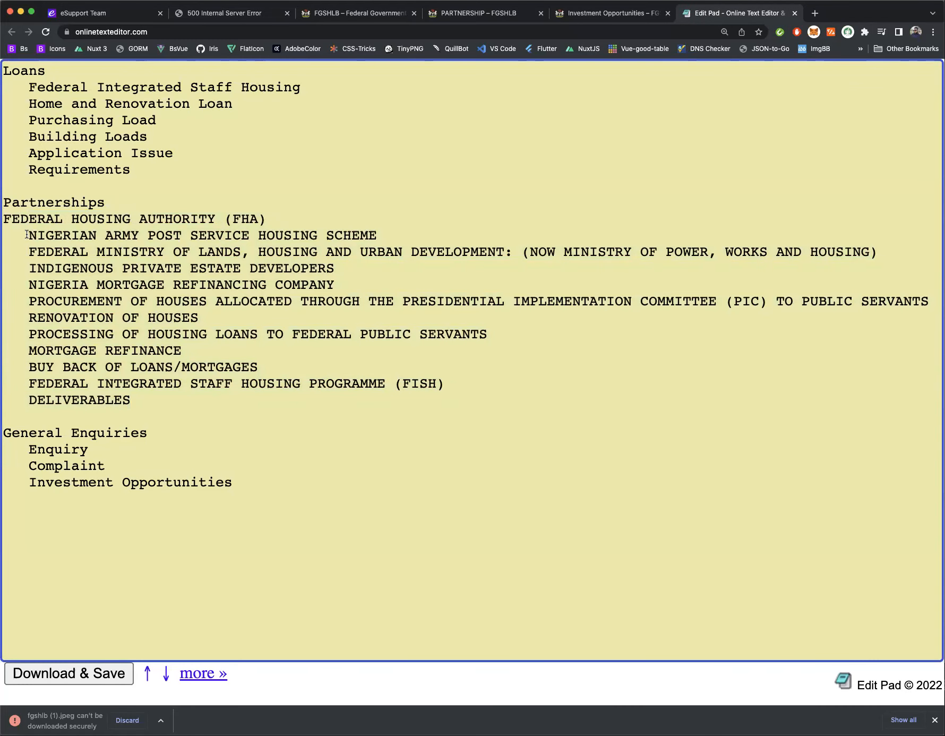
left_click(28, 236)
key("BackSpace")
key("BackSpace")
key("BackSpace")
left_click_drag(28, 250, 4, 401)
key("BackSpace")
key("BackSpace")
key("BackSpace")
key("BackSpace")
key("BackSpace")
key("BackSpace")
key("BackSpace")
key("BackSpace")
key("BackSpace")
key("BackSpace")
Copy the unindented Partnerships entries from the notes into the eSupport subcategory list and submit them under Partnerships.
left_click_drag(110, 399, 5, 218)
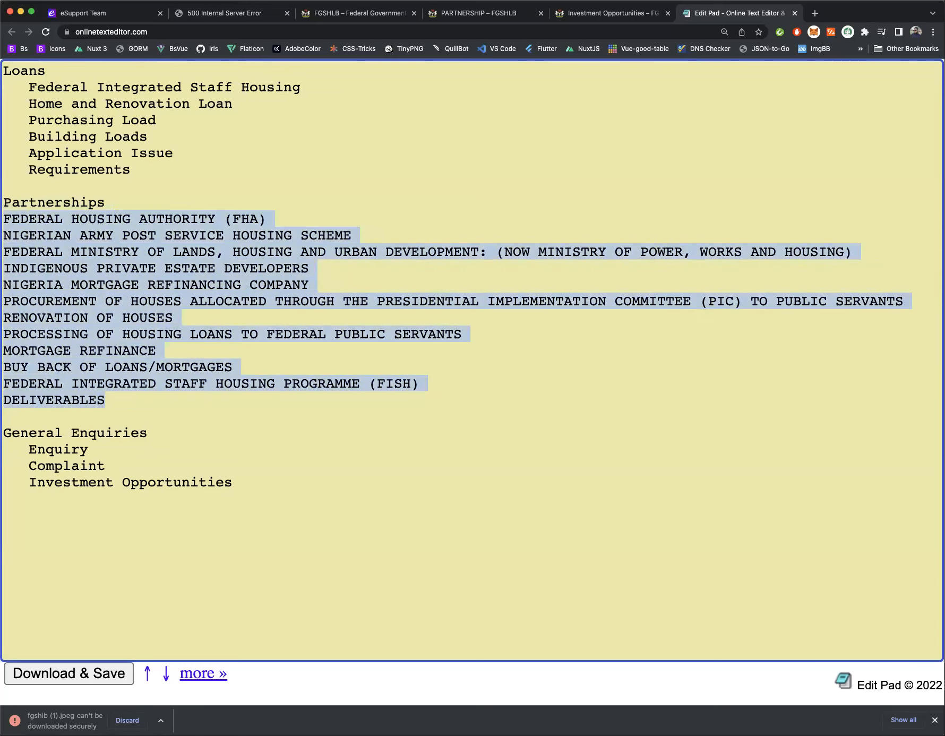
key("ctrl+c")
left_click(121, 13)
left_click(431, 239)
key("ctrl+v")
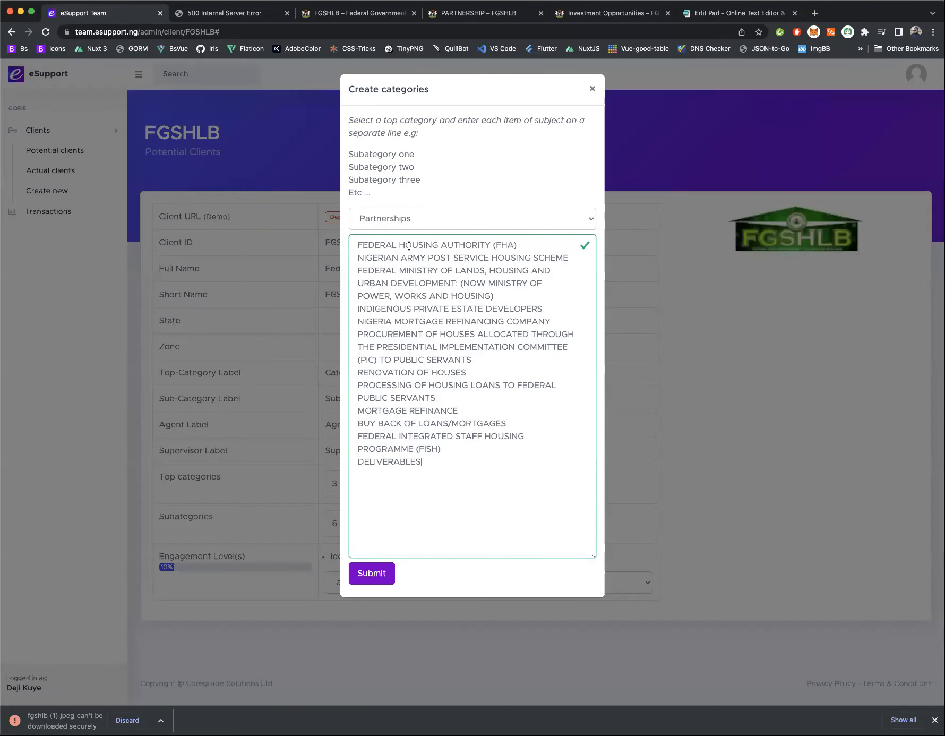
left_click(373, 573)
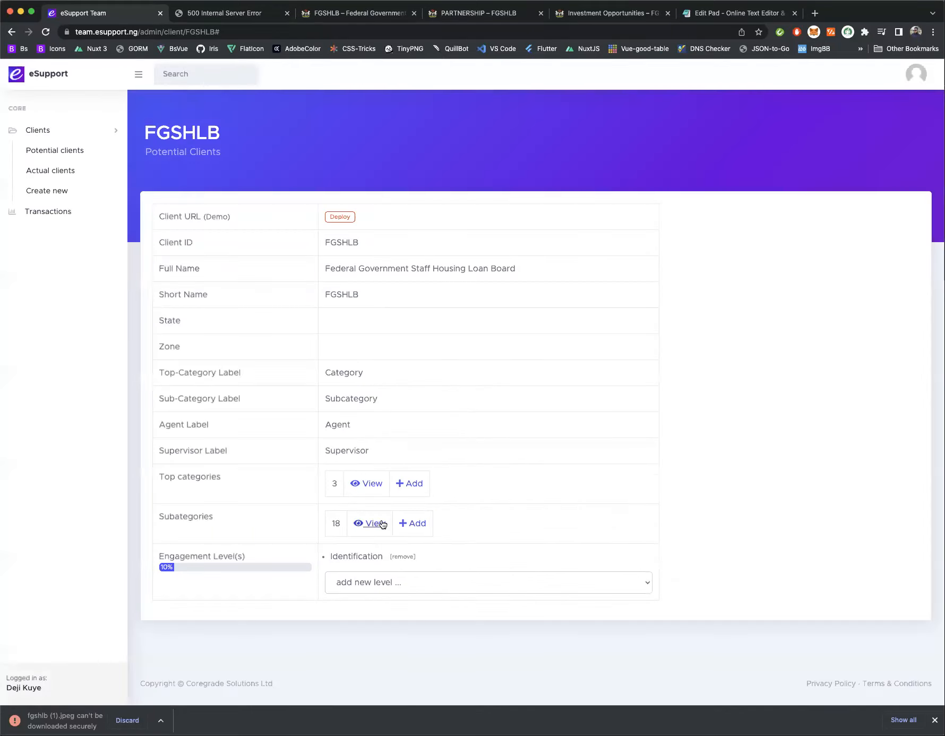
View the saved subcategories to check the Partnerships entries and the General Enquiries category, and close the list.
left_click(381, 523)
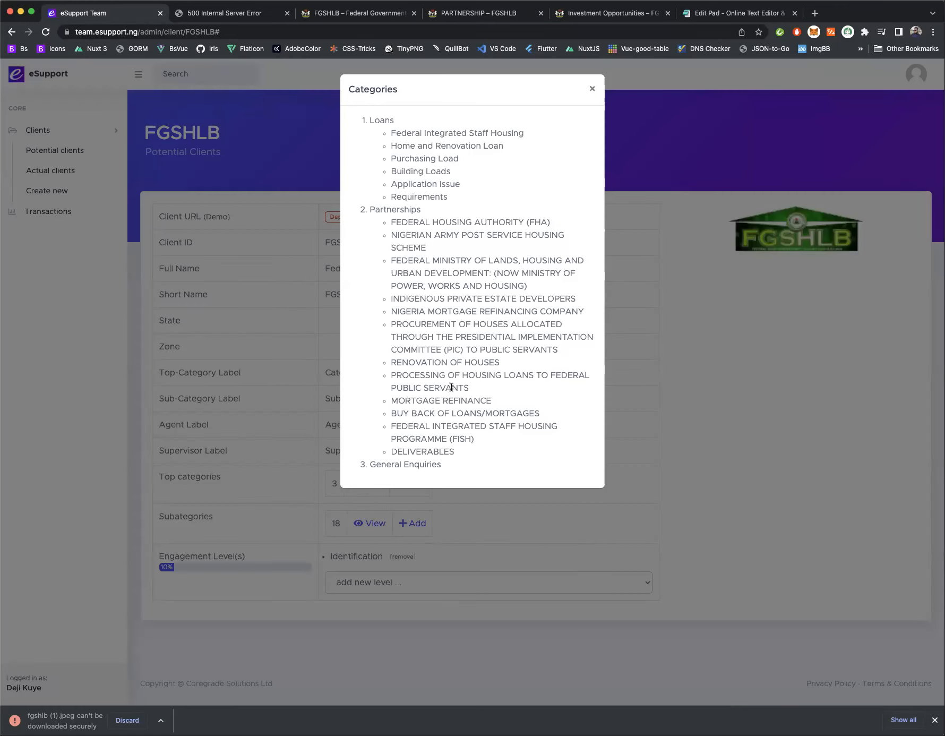
left_click_drag(445, 464, 370, 465)
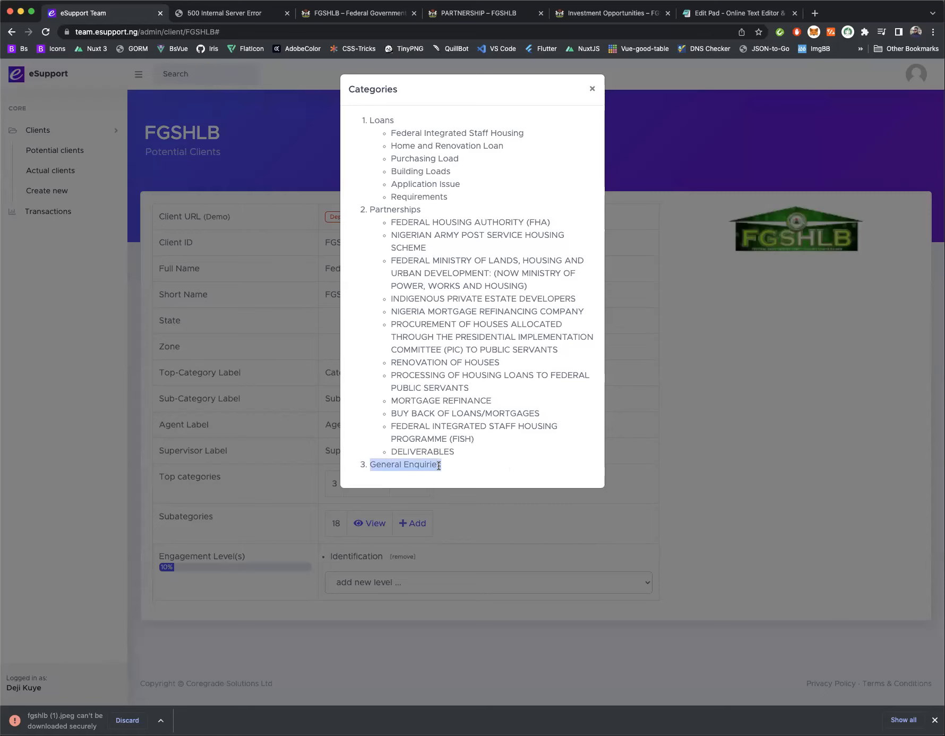
left_click(438, 484)
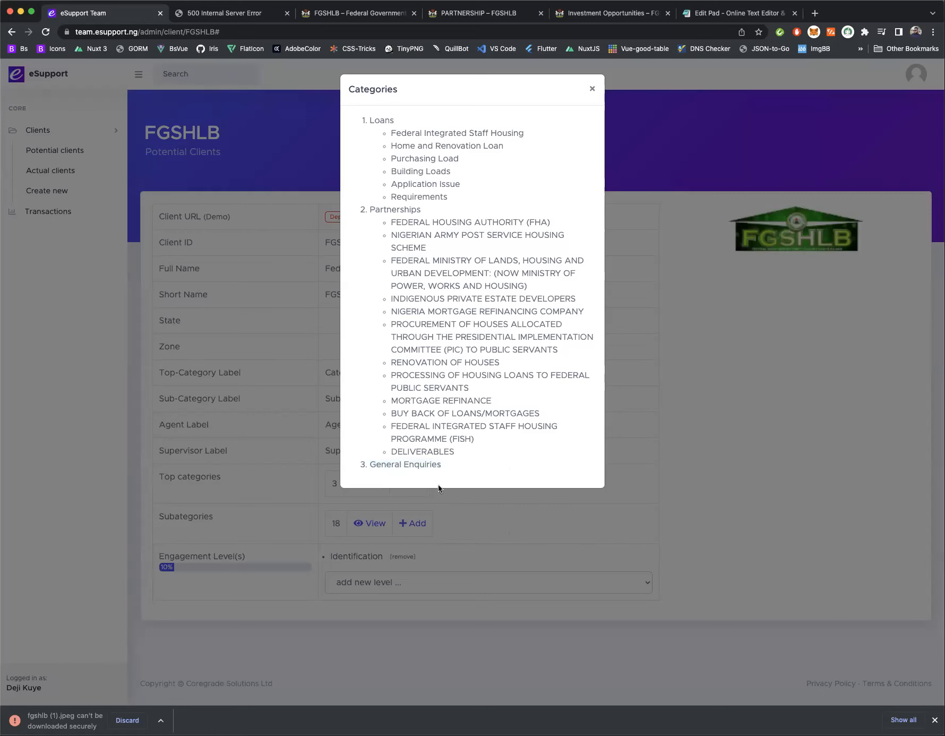
left_click(592, 89)
Start adding subcategories under General Enquiries and copy Enquiry, Complaint and Investment Opportunities from the notes into the list.
left_click(413, 526)
left_click(398, 220)
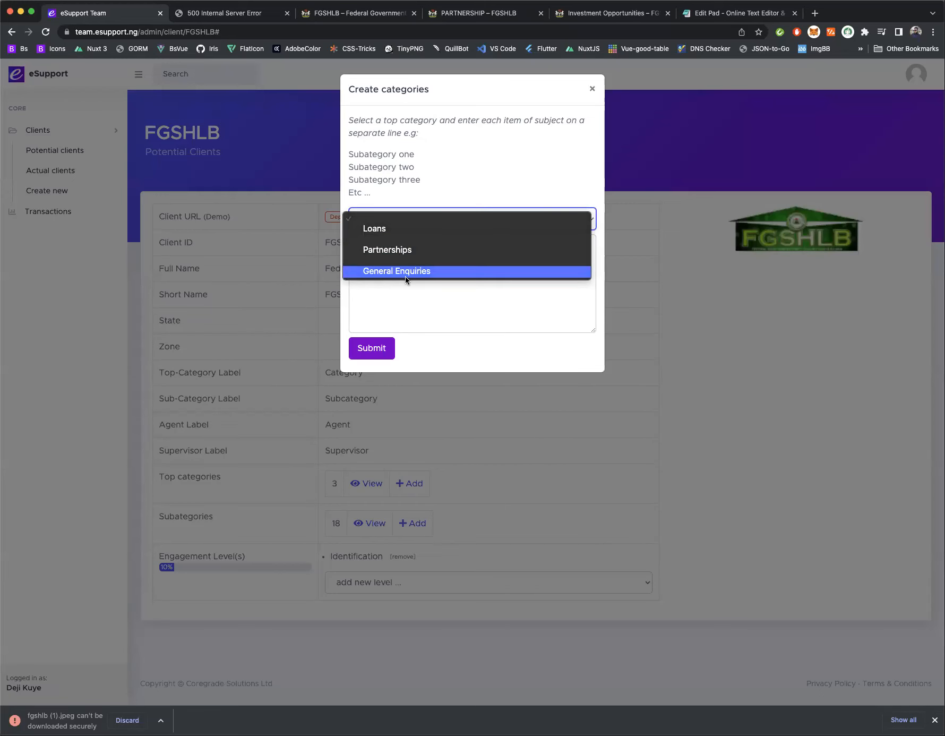
left_click(406, 271)
left_click(784, 13)
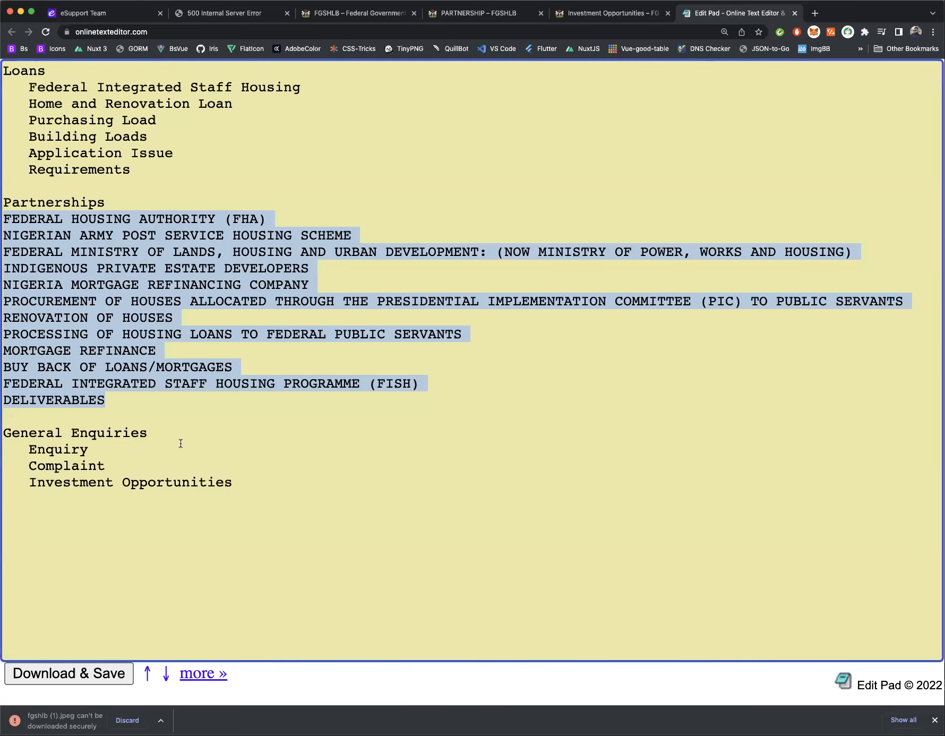
left_click_drag(26, 452, 235, 498)
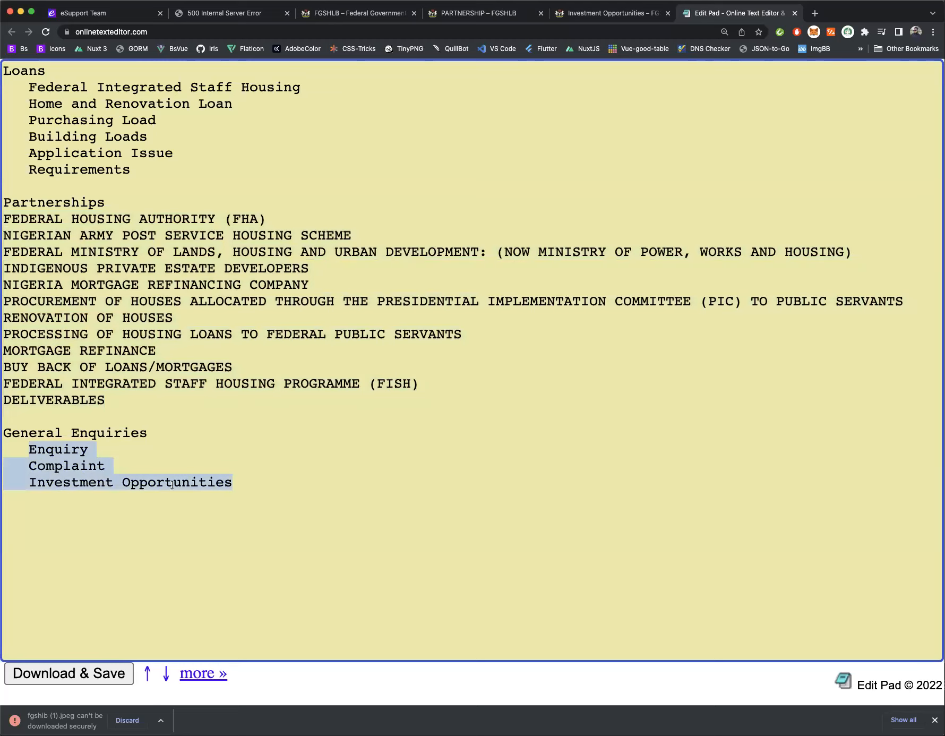
key("super+c")
left_click(133, 12)
left_click(491, 265)
key("super+v")
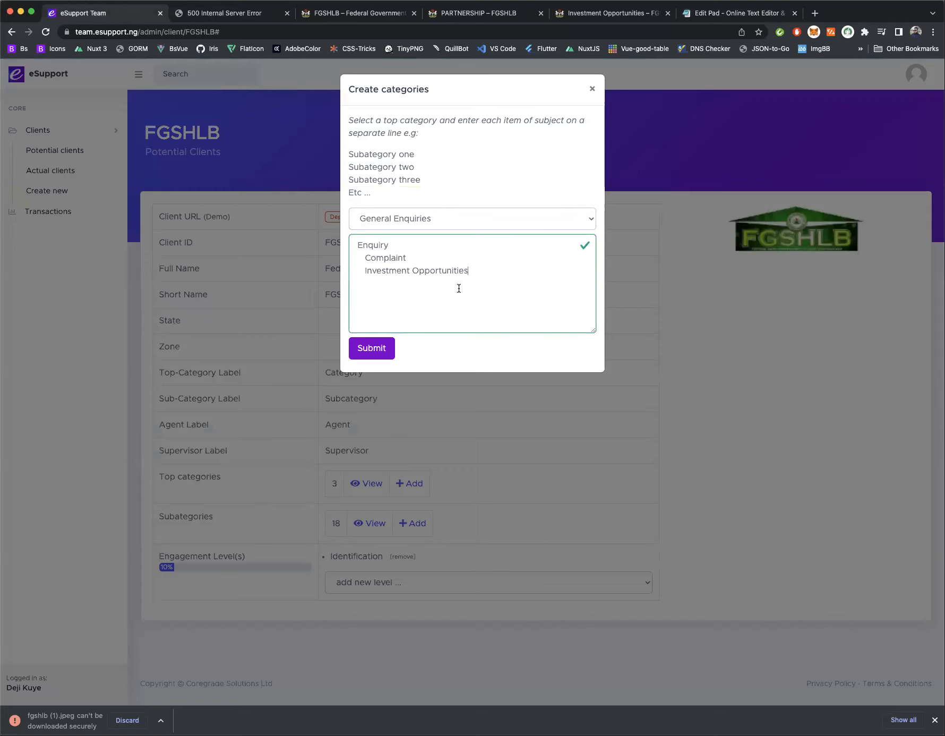
Remove the indentation before Complaint and Investment Opportunities, and submit the entries as subcategories of General Enquiries.
left_click(364, 257)
key("BackSpace")
key("BackSpace")
key("BackSpace")
key("Return")
left_click(364, 272)
key("BackSpace")
key("BackSpace")
key("BackSpace")
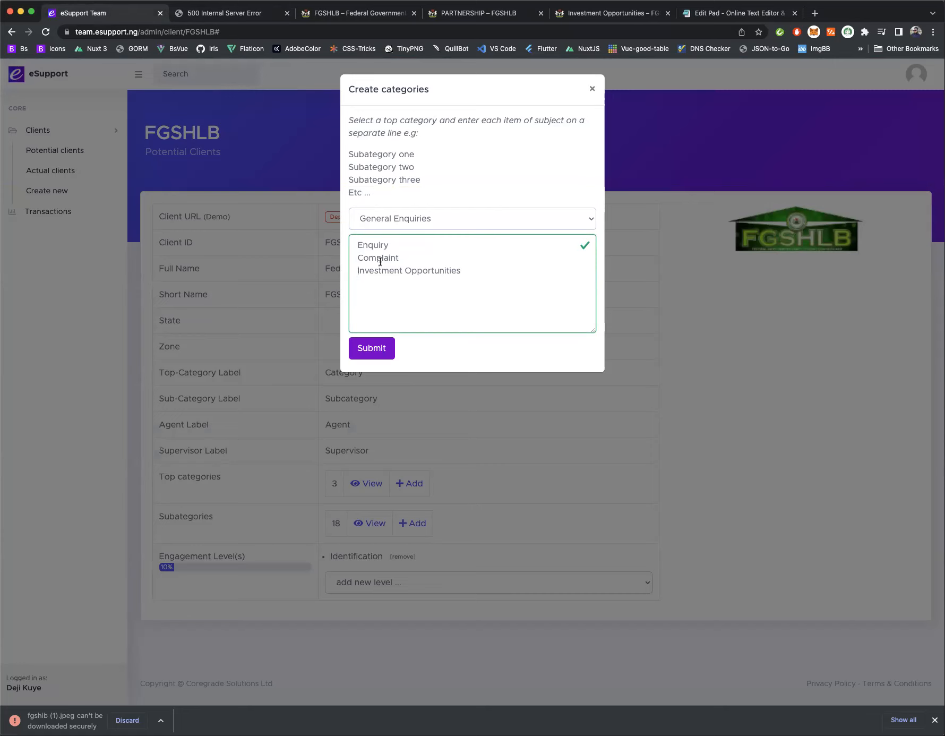
left_click(383, 350)
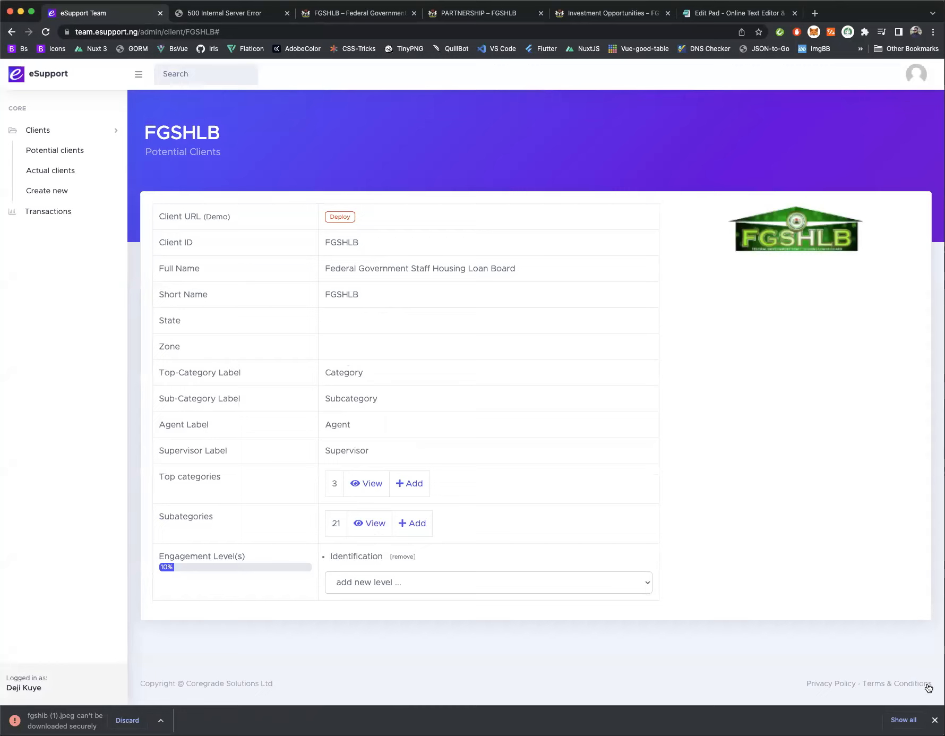
Dismiss the browser's download notice and check the client's demo site at fgshlb.esupport.ng.
left_click(935, 720)
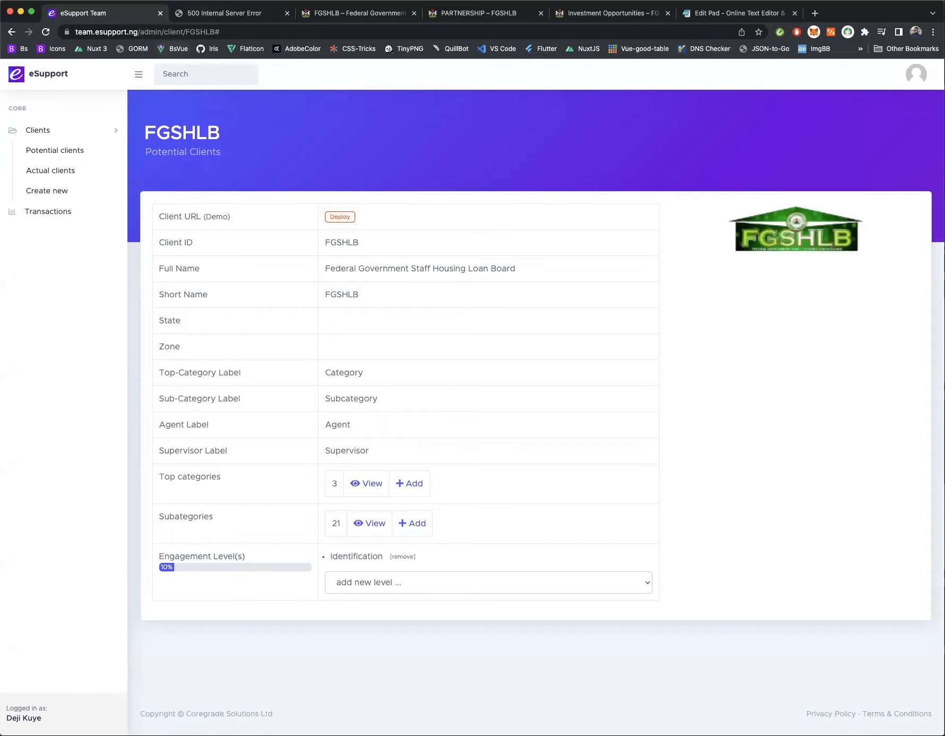
left_click(202, 13)
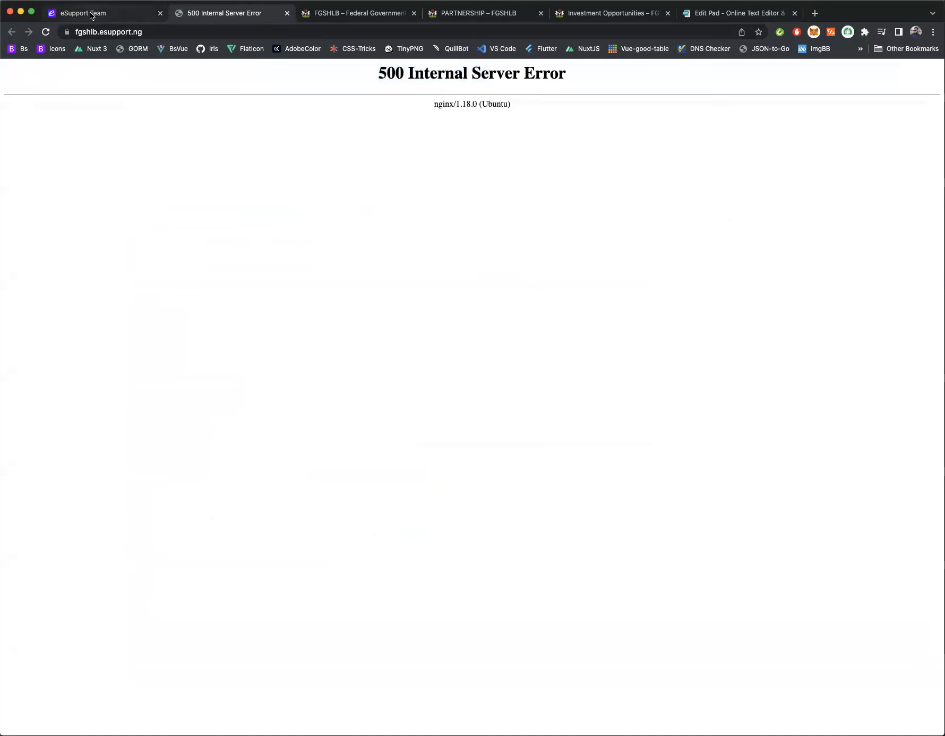
Return to the FGSHLB client page in eSupport, deploy the client's demo site, and confirm the deployment.
left_click(93, 14)
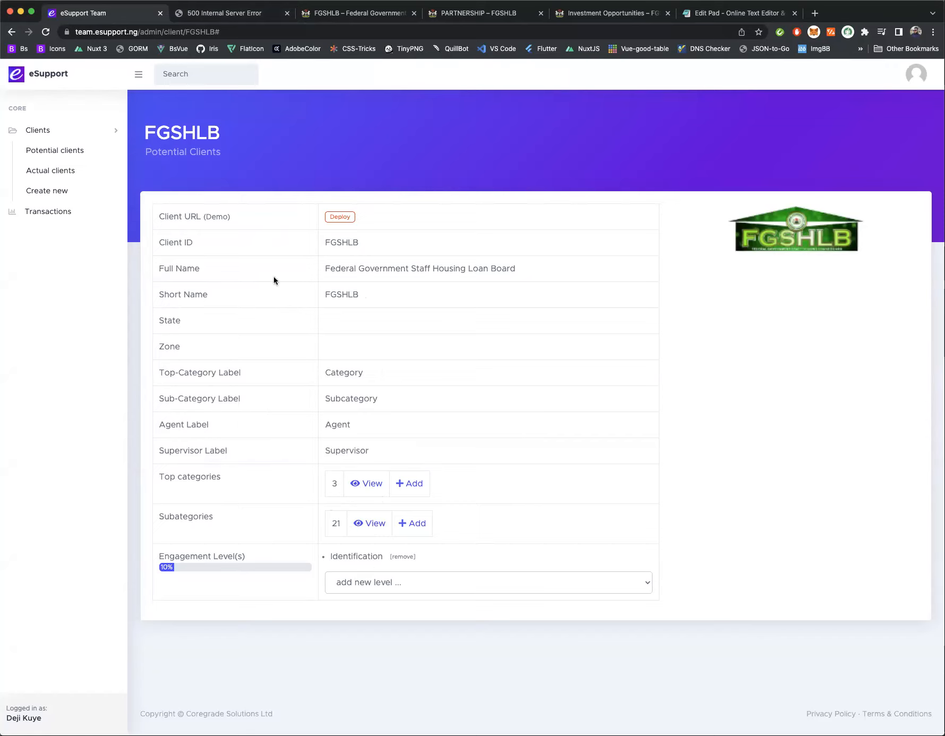
left_click(342, 222)
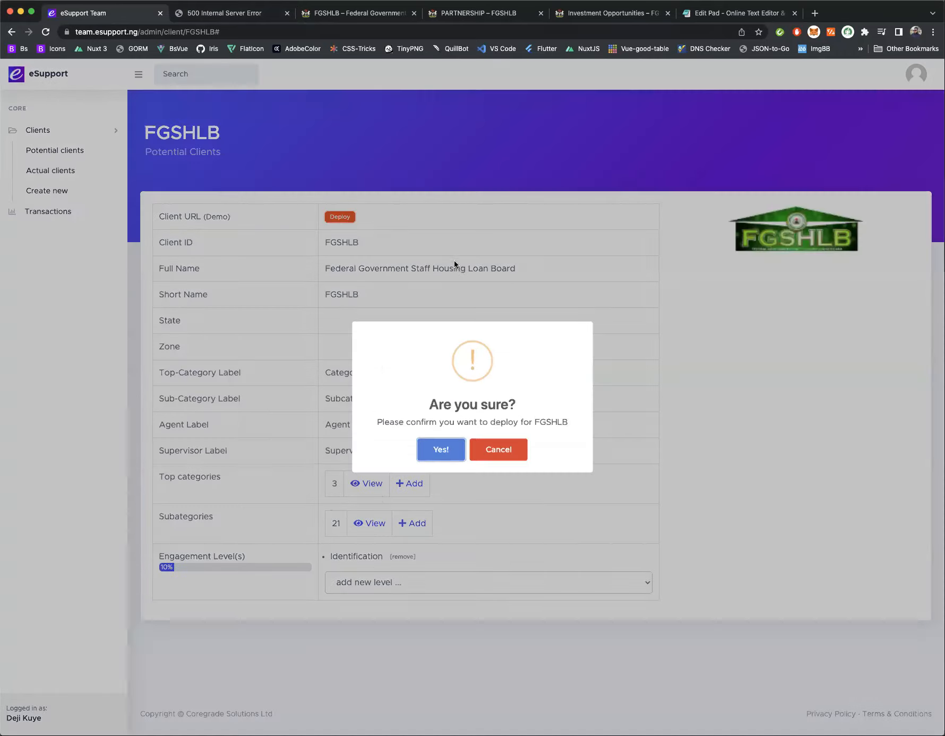
left_click(437, 462)
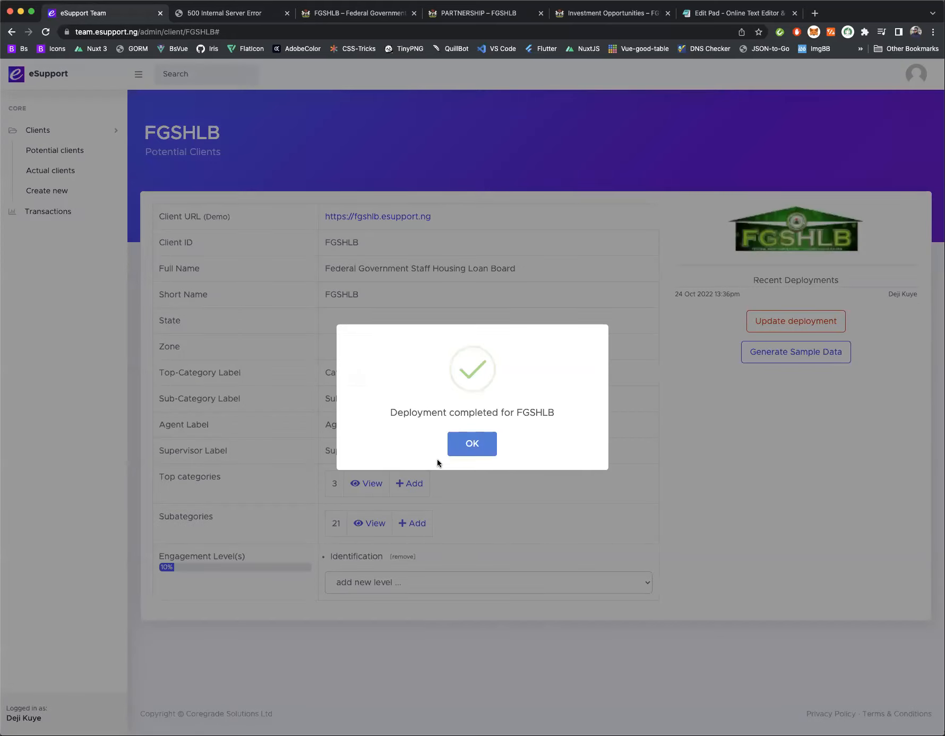
Close the deployment message and reload the client's demo site at fgshlb.esupport.ng.
left_click(481, 443)
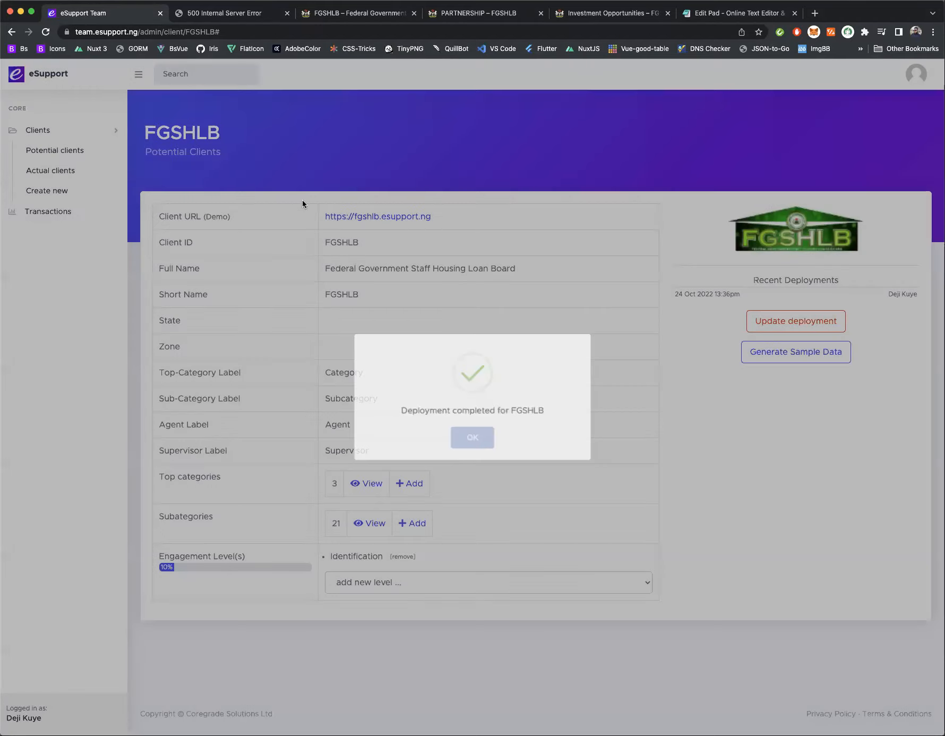
left_click(226, 19)
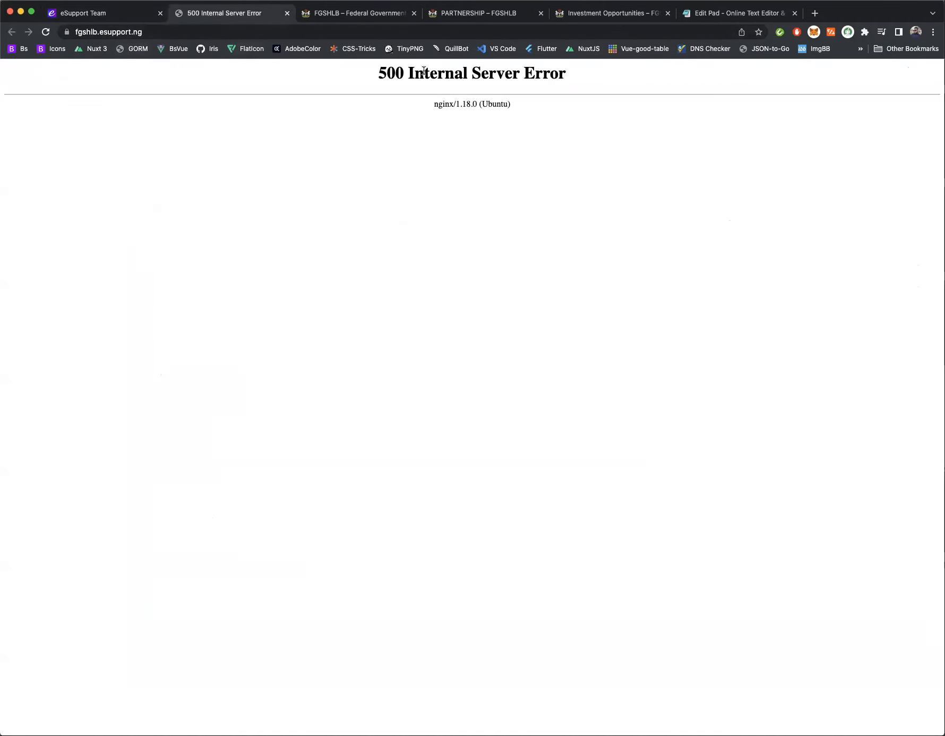
left_click(46, 32)
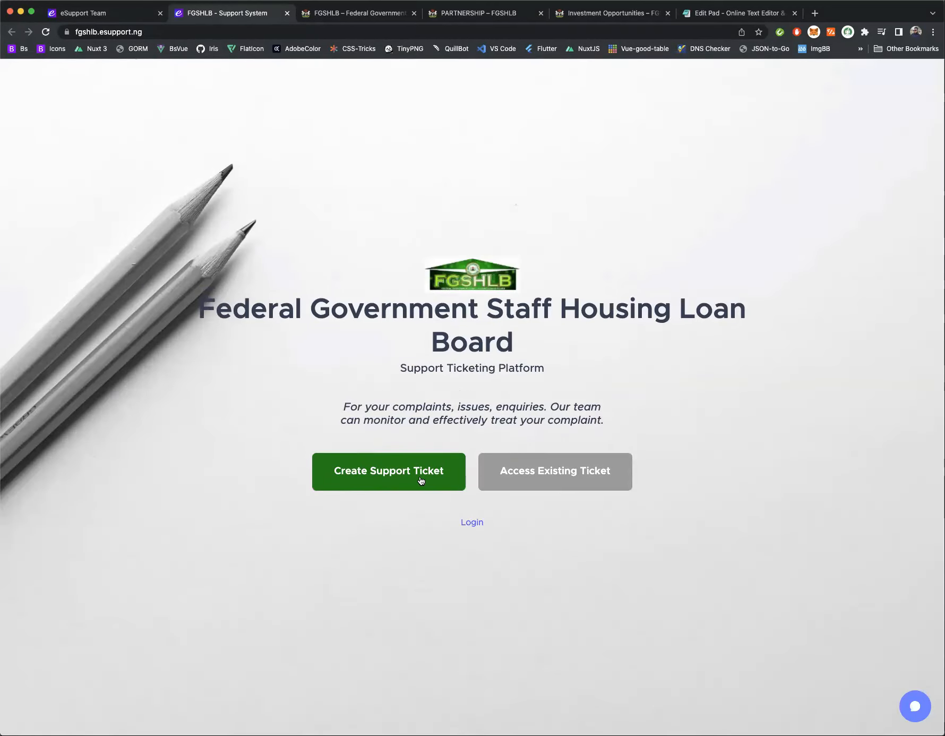
Open the demo URL from the FGSHLB client page, return to that page, and close both demo site pages.
left_click(109, 12)
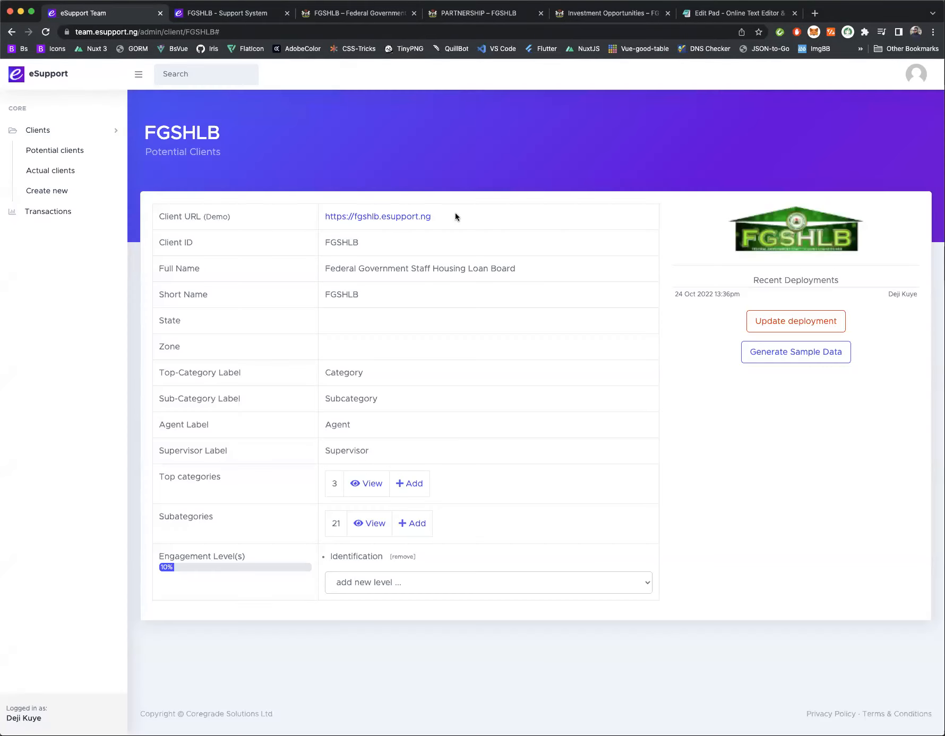
left_click(402, 216)
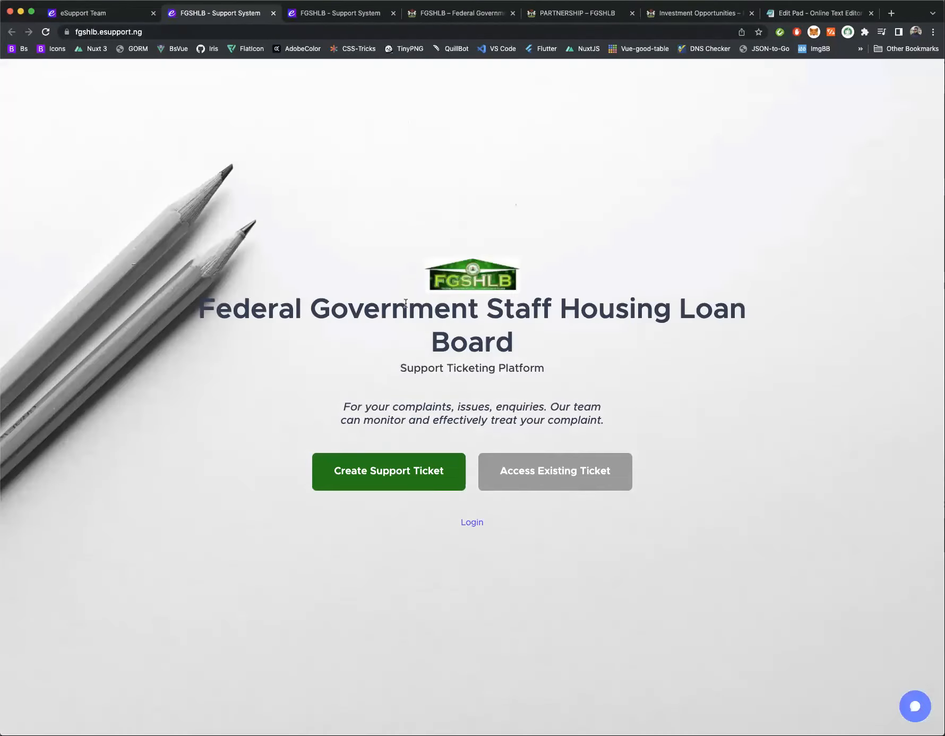
left_click(83, 20)
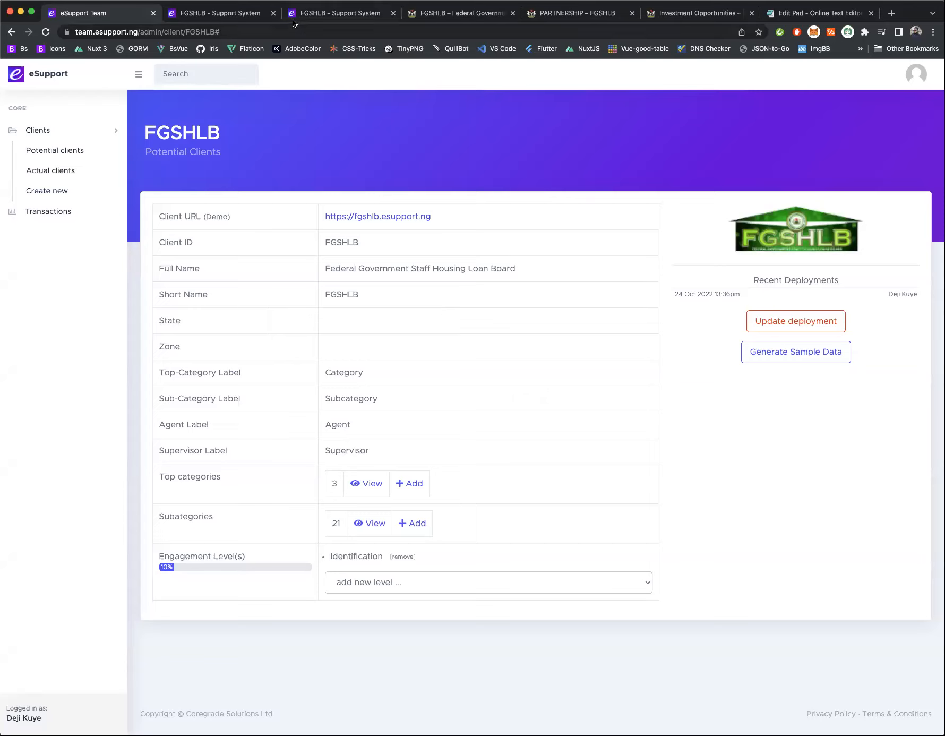
left_click(272, 13)
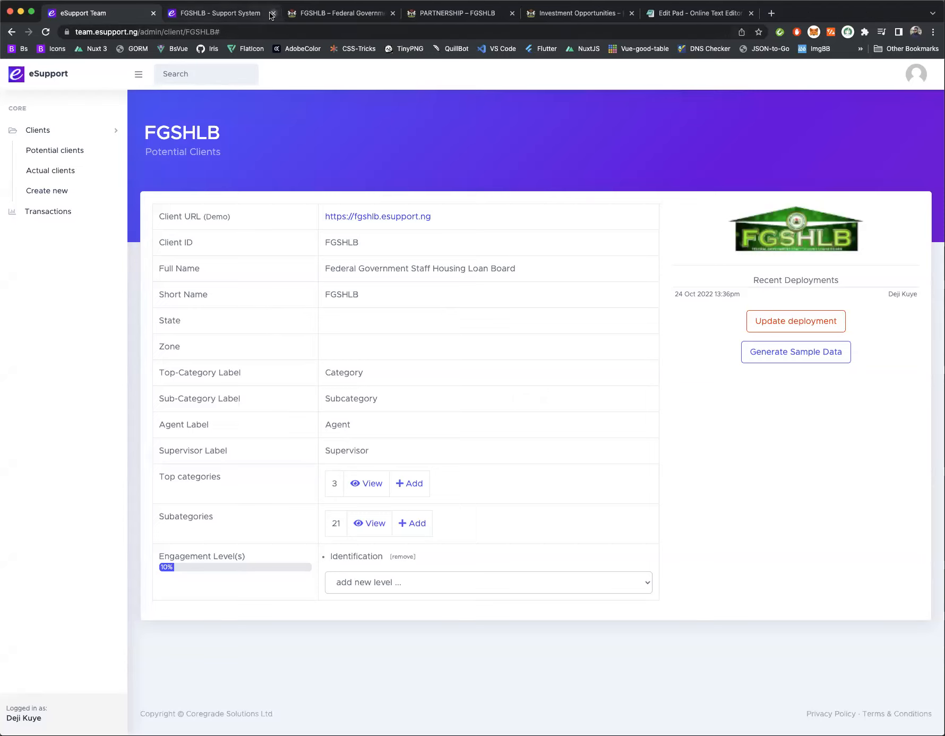
left_click(272, 14)
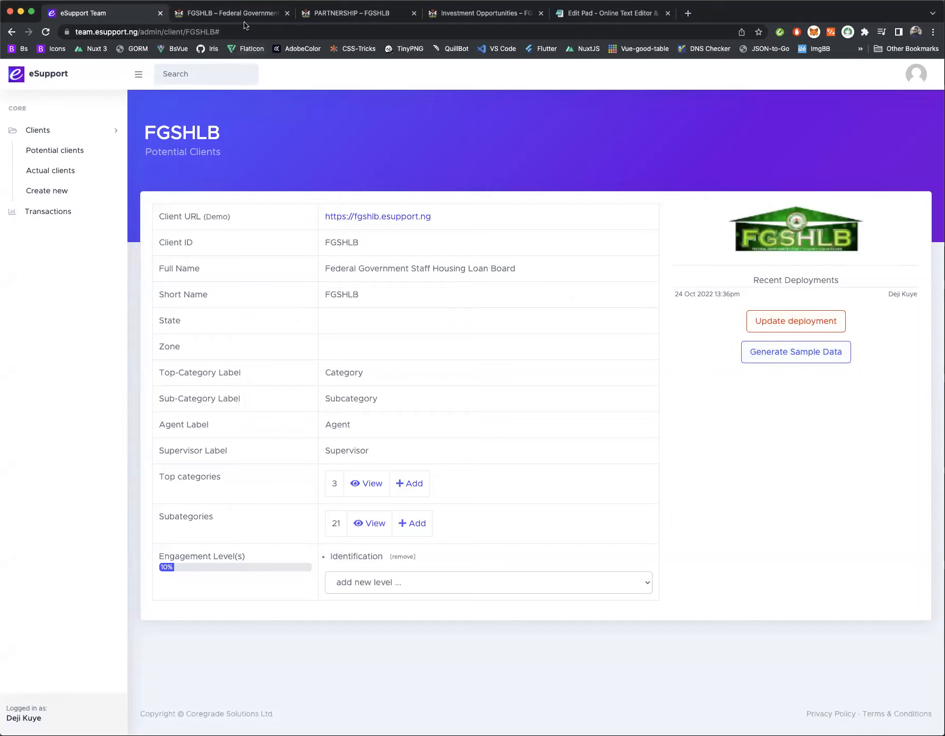
Open the demo site's login page and try to sign in with the saved admin e-mail and password.
left_click(386, 218)
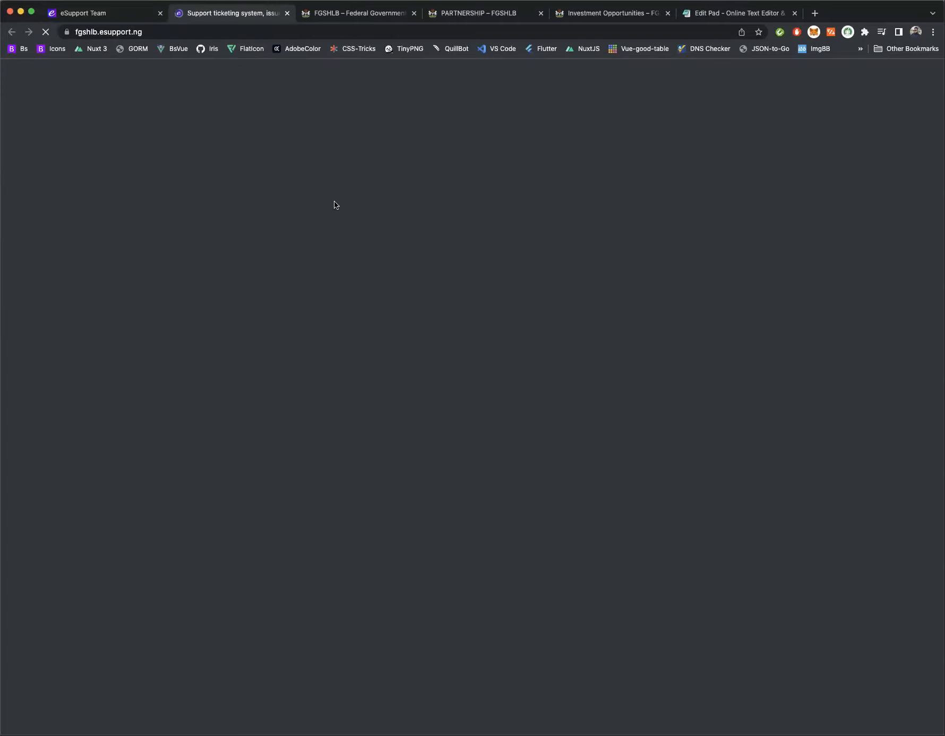
left_click(463, 525)
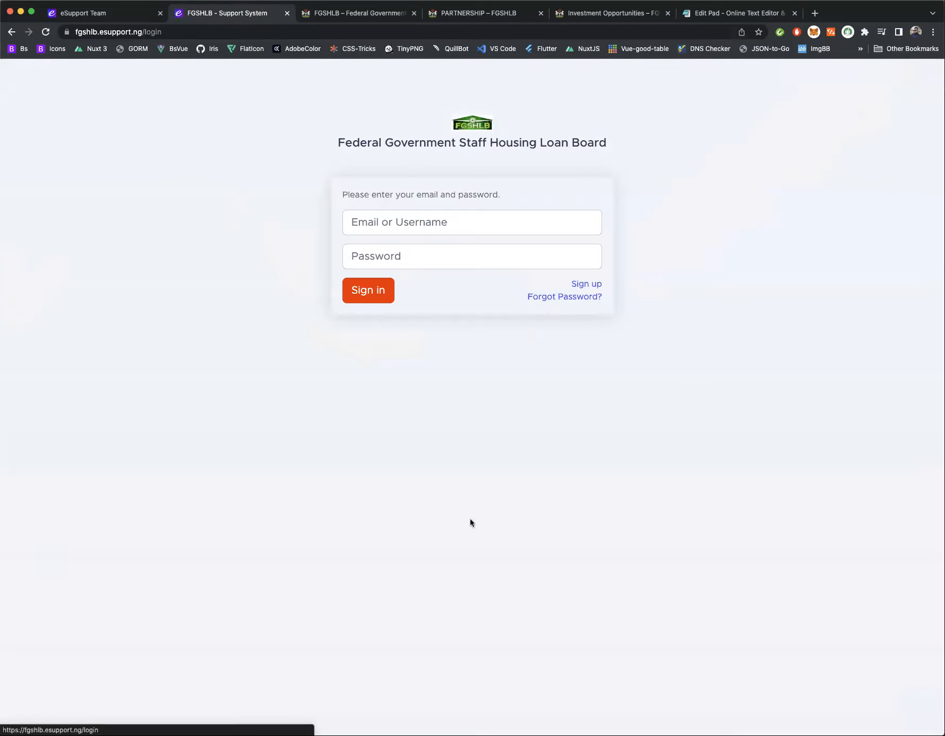
left_click(409, 225)
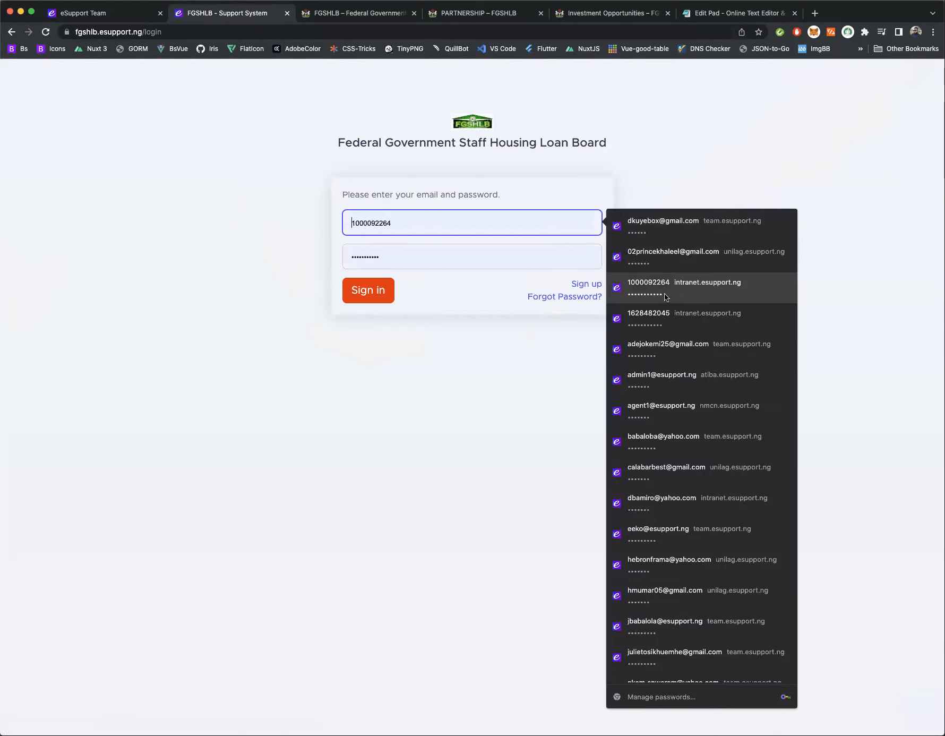
left_click(663, 392)
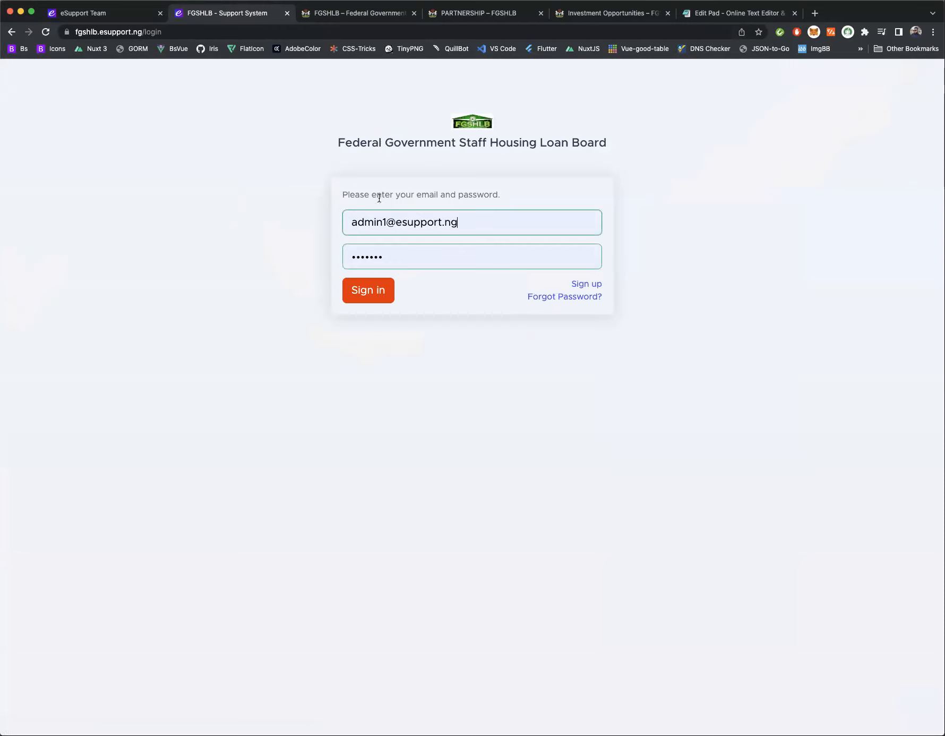
left_click(398, 258)
left_click(304, 254)
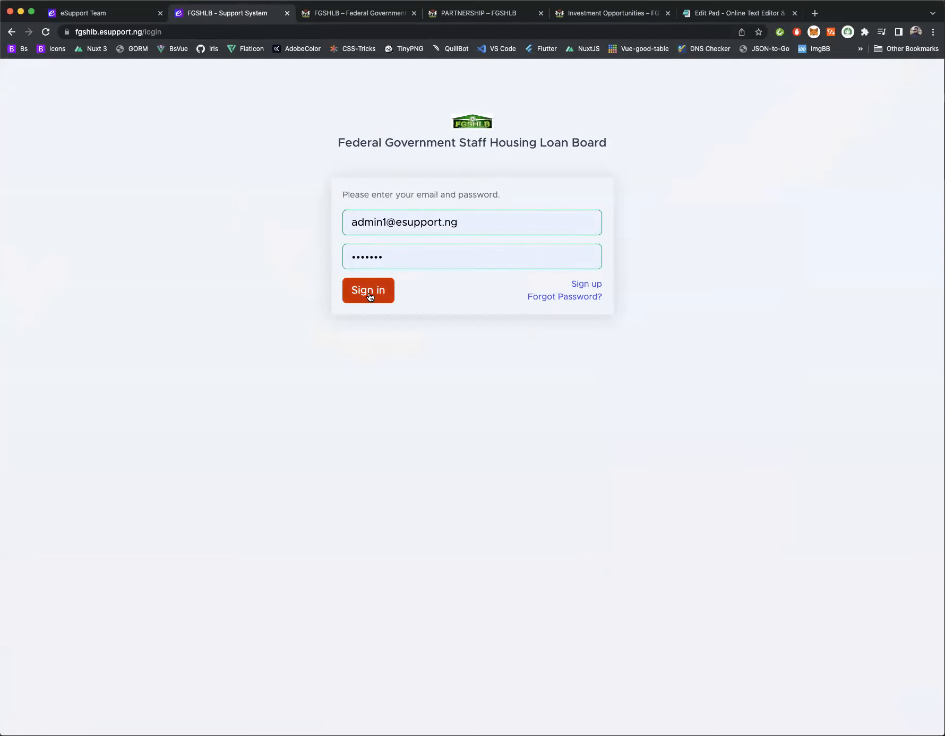
left_click(370, 295)
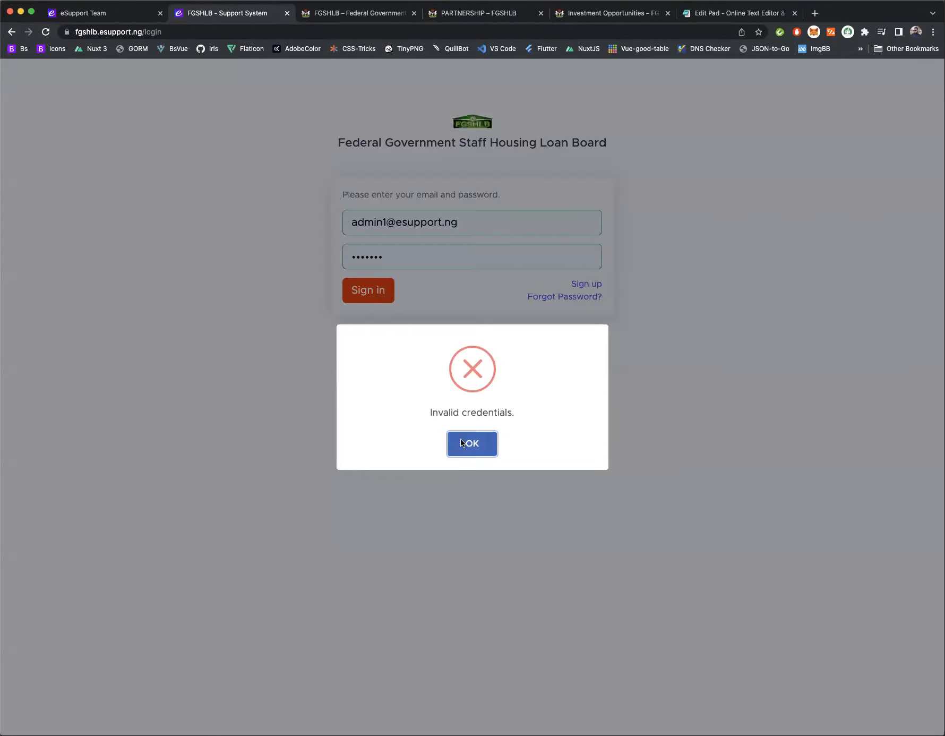
left_click(463, 442)
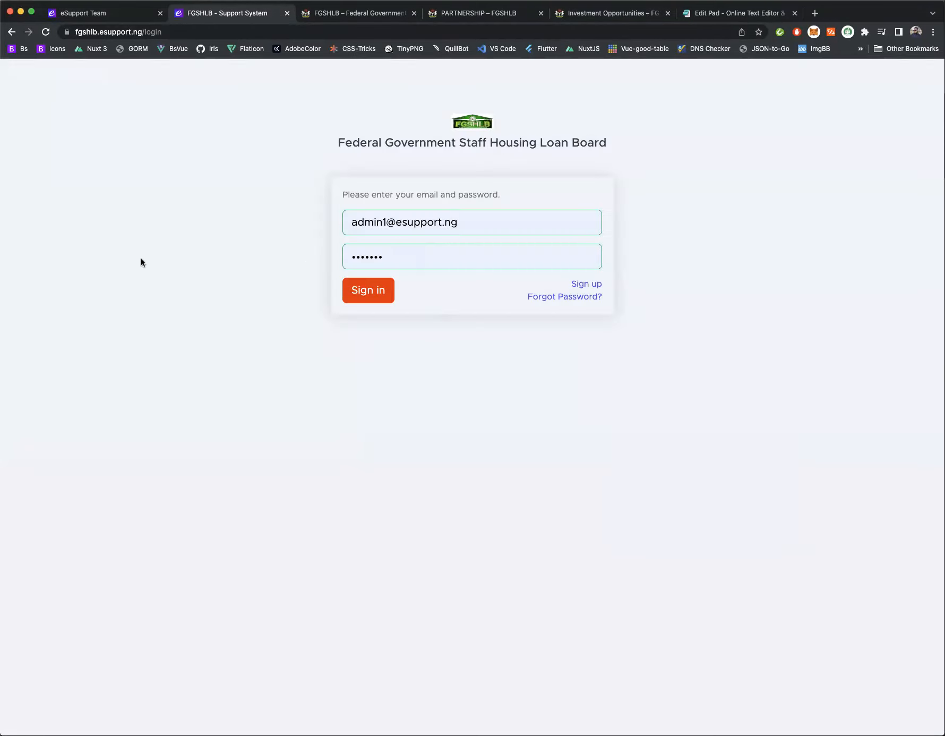
Return to the FGSHLB client page, generate sample data for the client, and confirm the request.
left_click(105, 13)
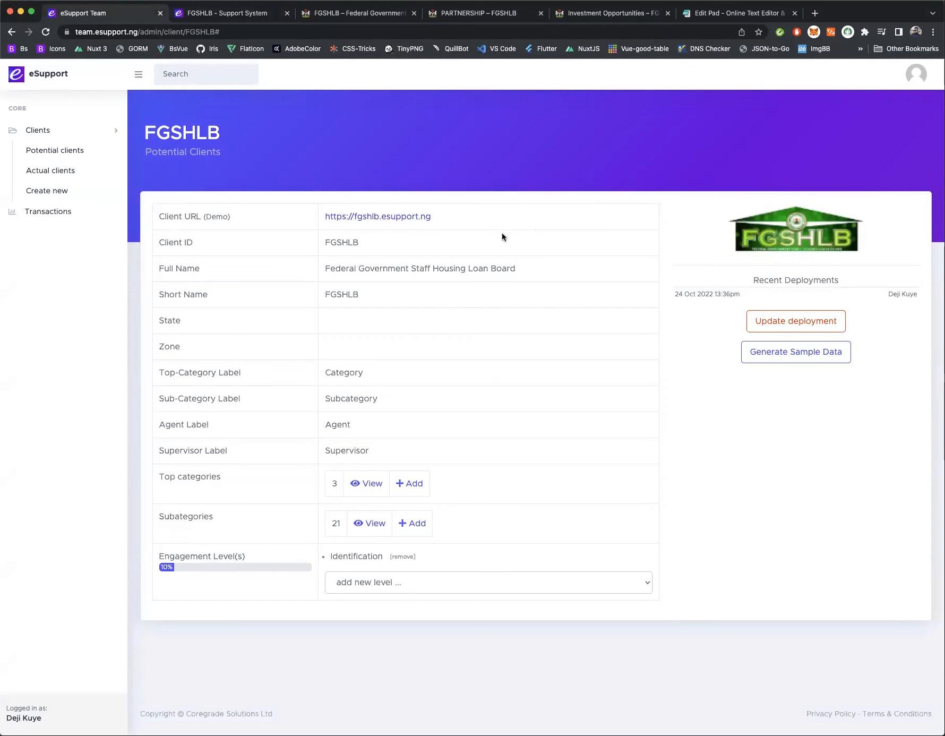
left_click(805, 358)
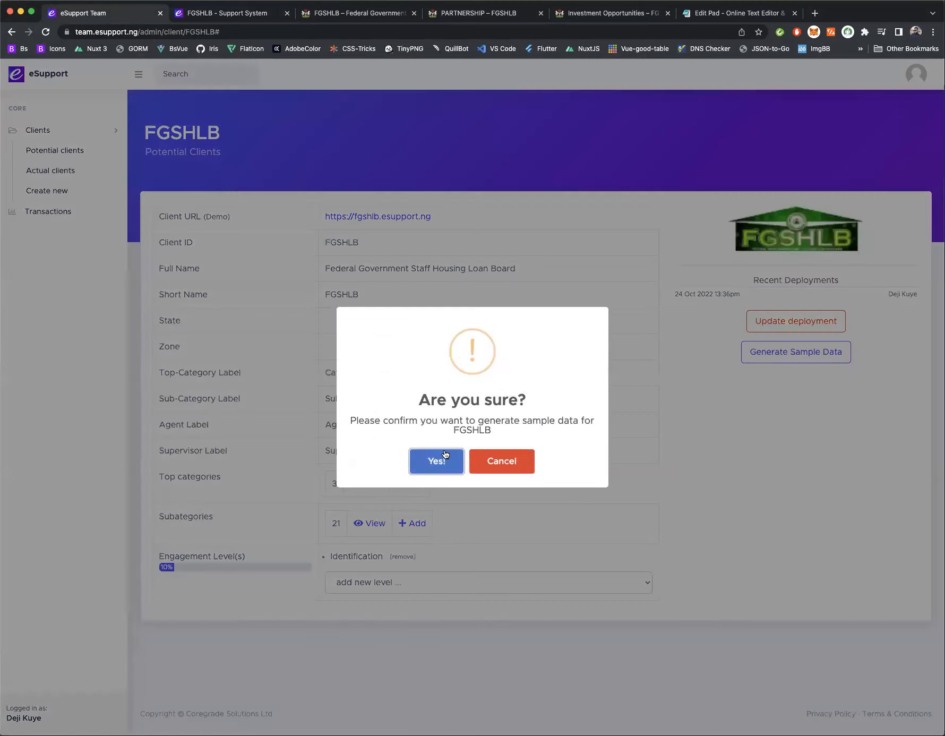
left_click(438, 460)
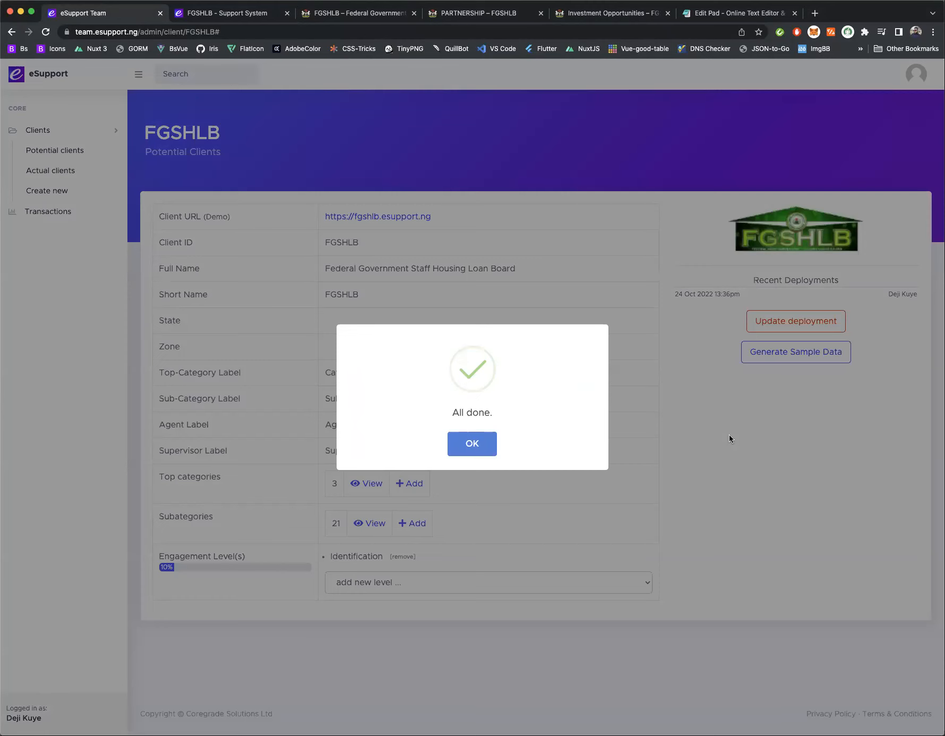
left_click(471, 446)
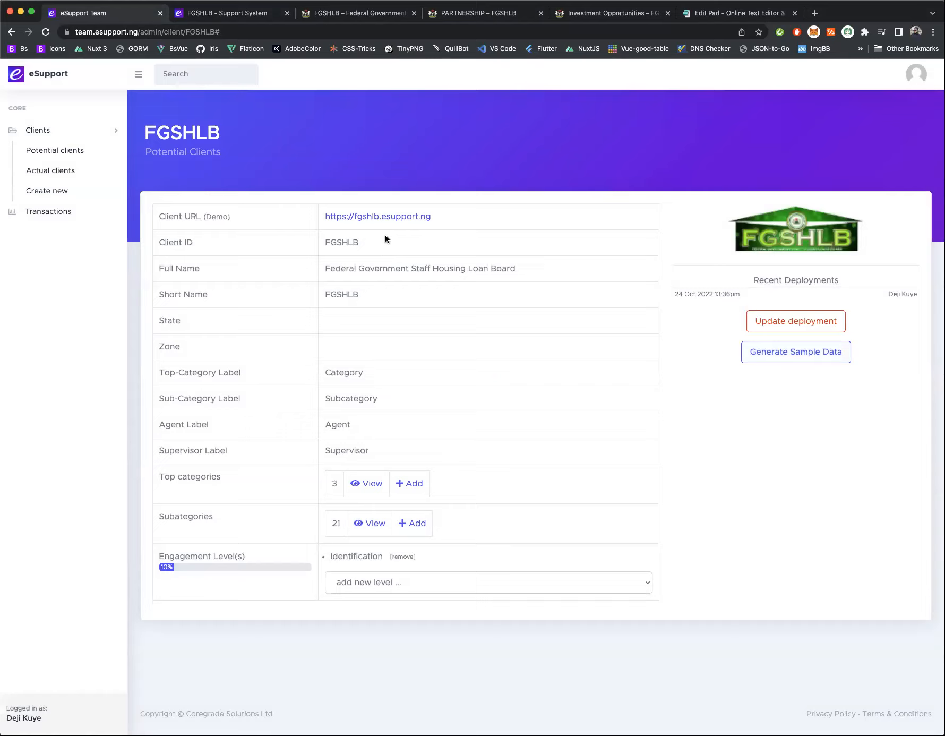
Sign in to the demo site with the filled-in admin credentials and open its list of categories.
left_click(237, 16)
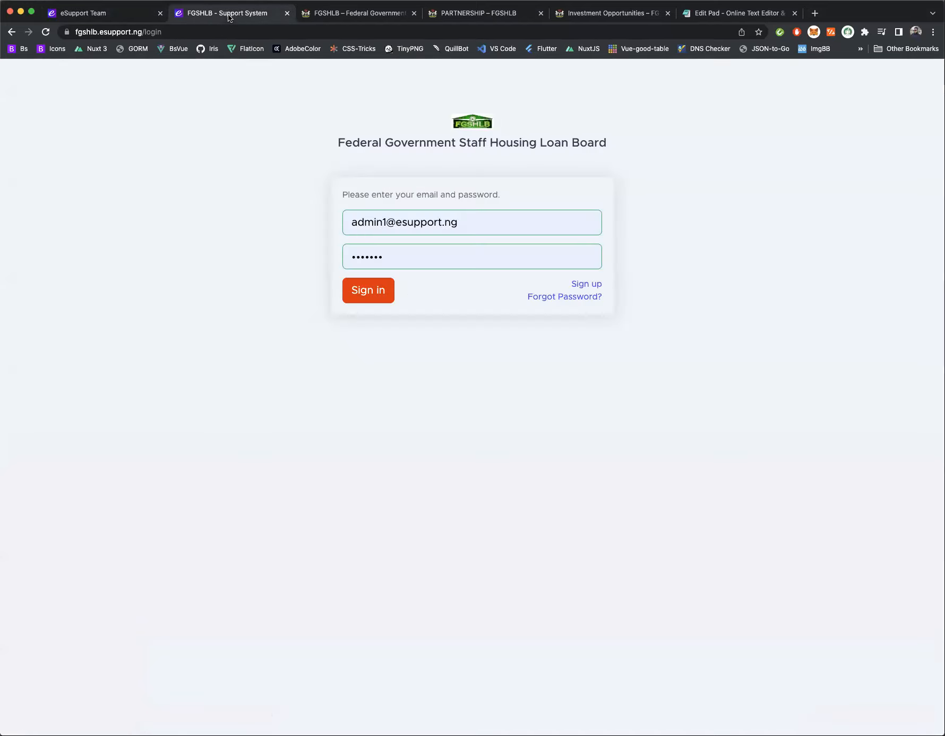
left_click(380, 290)
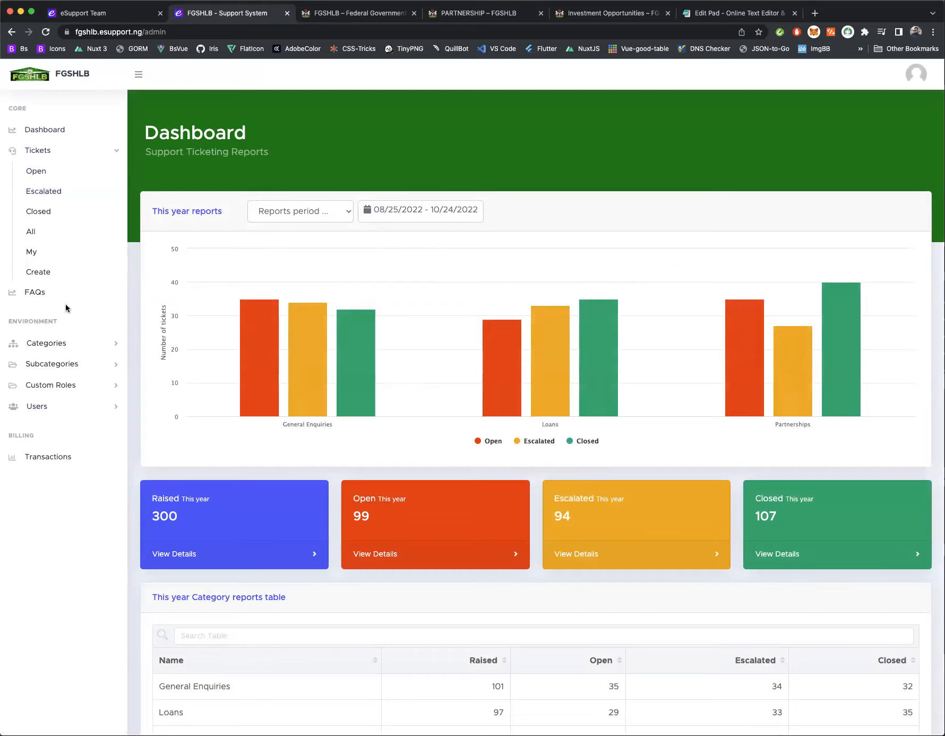
left_click(47, 344)
left_click(41, 263)
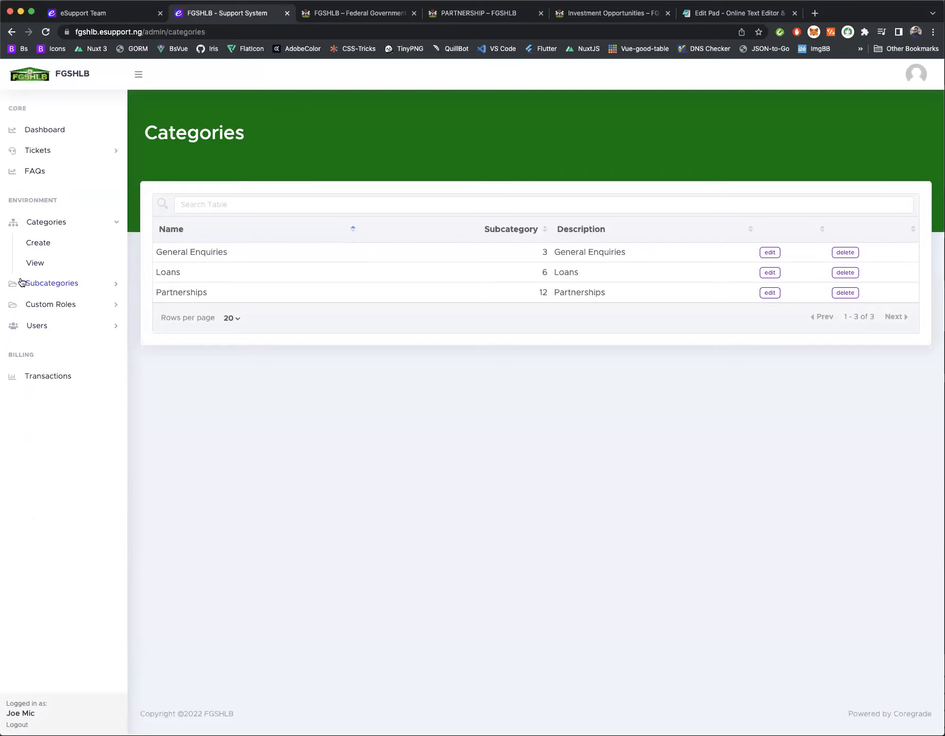
Open the demo site's list of subcategories and look through the entries.
left_click(38, 283)
left_click(37, 283)
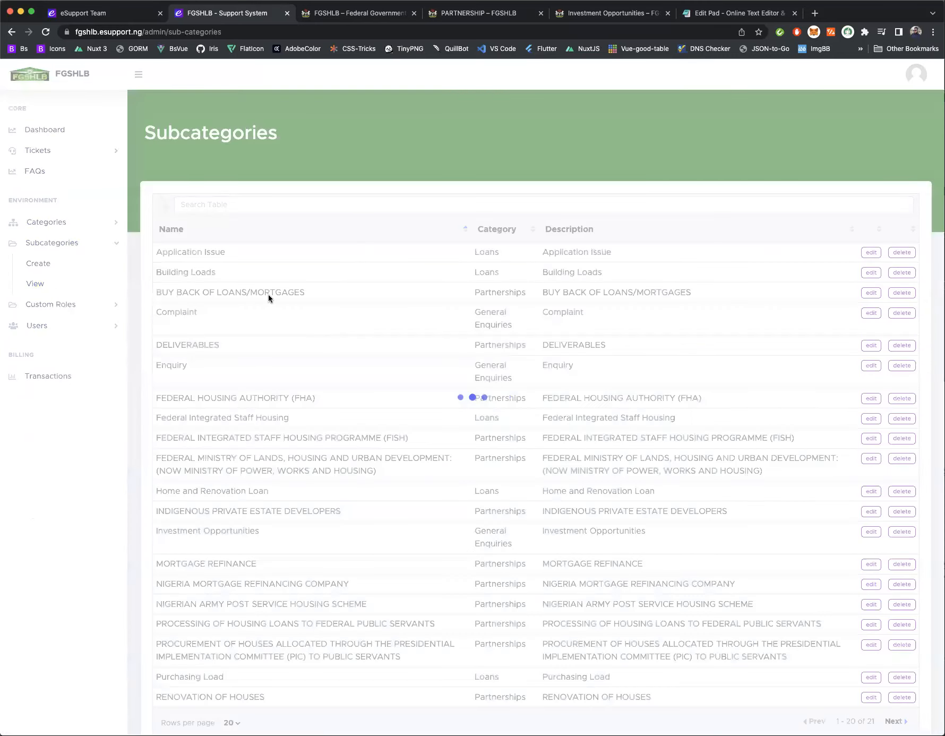
scroll(424, 542, "down", 2)
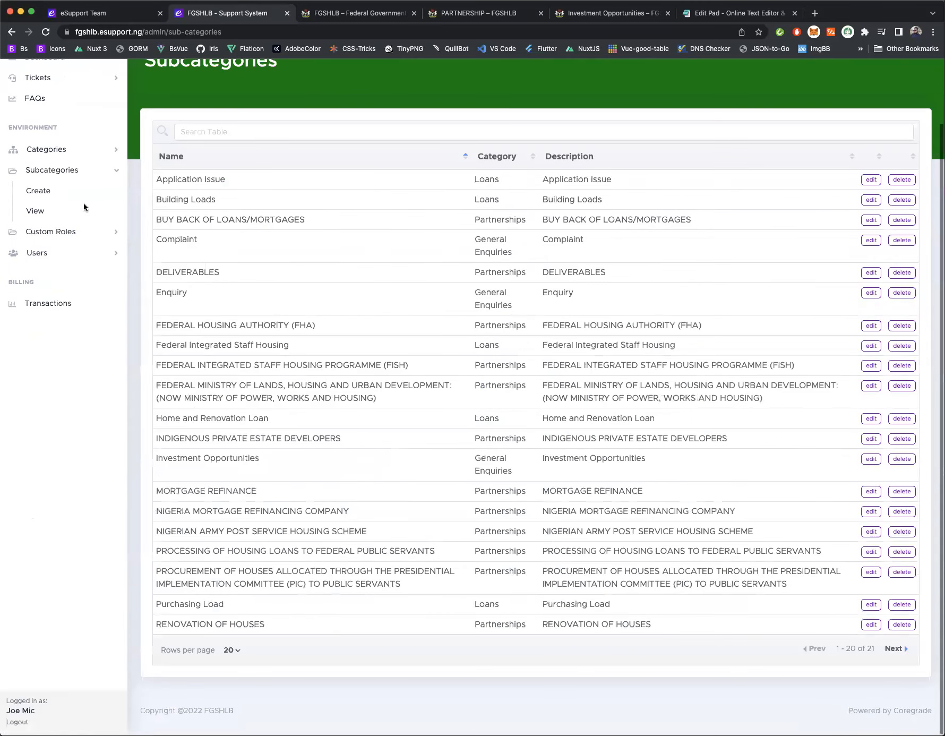
scroll(74, 170, "up", 2)
scroll(784, 137, "down", 1)
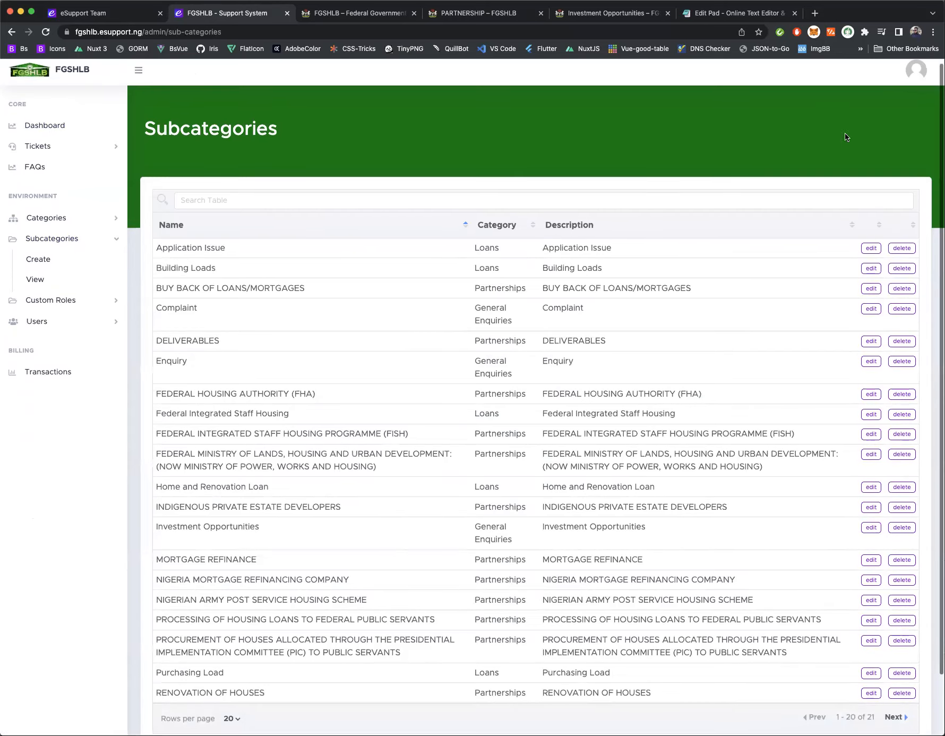
Log out of the demo site's admin account and load the site's home page.
left_click(916, 83)
left_click(851, 155)
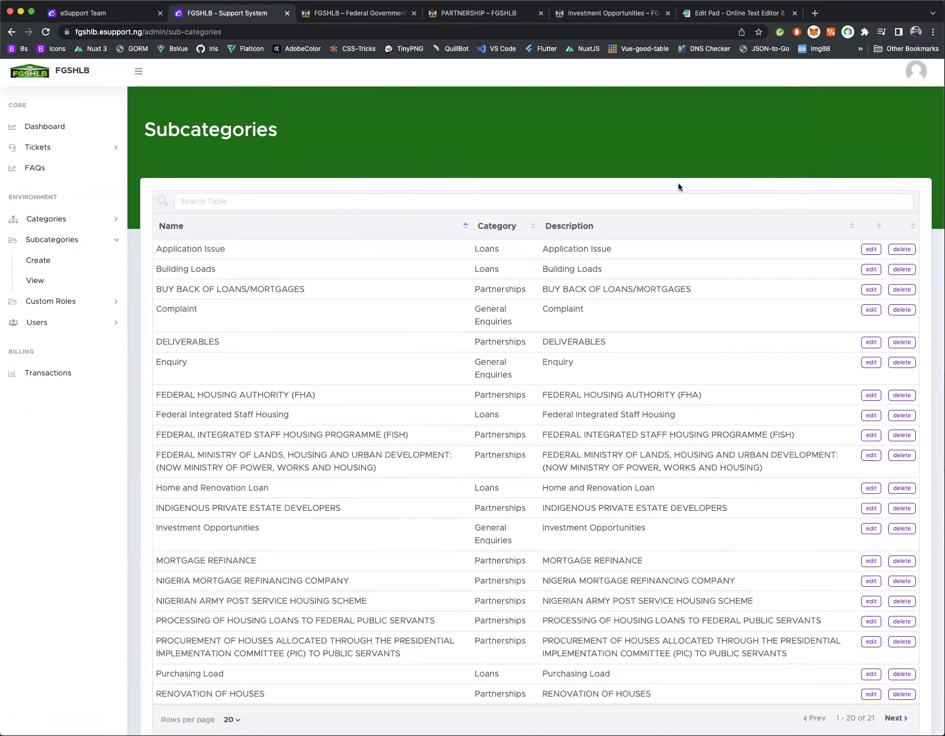
left_click(85, 15)
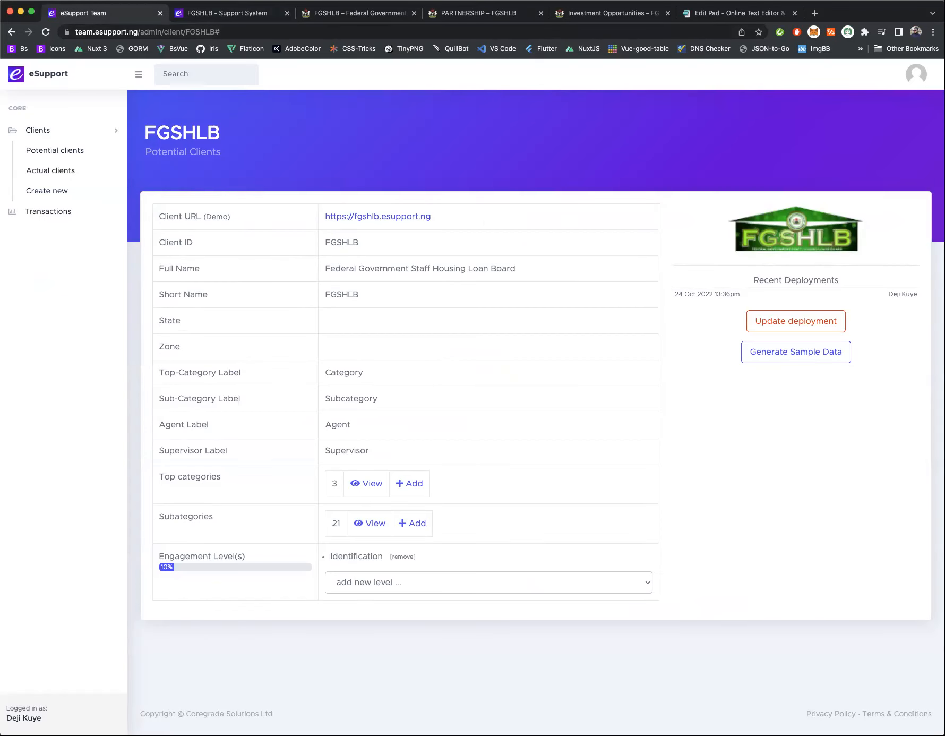
left_click(234, 13)
left_click(473, 445)
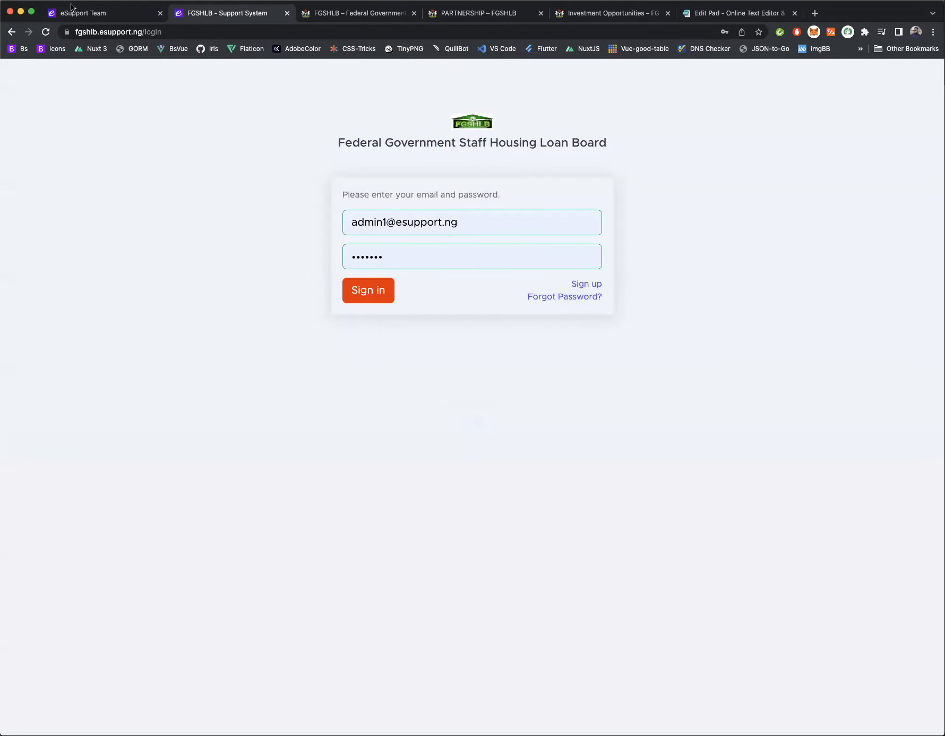
mouse_move(63, 29)
left_mouse_down()
mouse_move(72, 27)
mouse_move(65, 29)
left_mouse_up()
Return to eSupport, list the potential clients, open FGSHLB's demo link, and close the opened page.
left_click(83, 12)
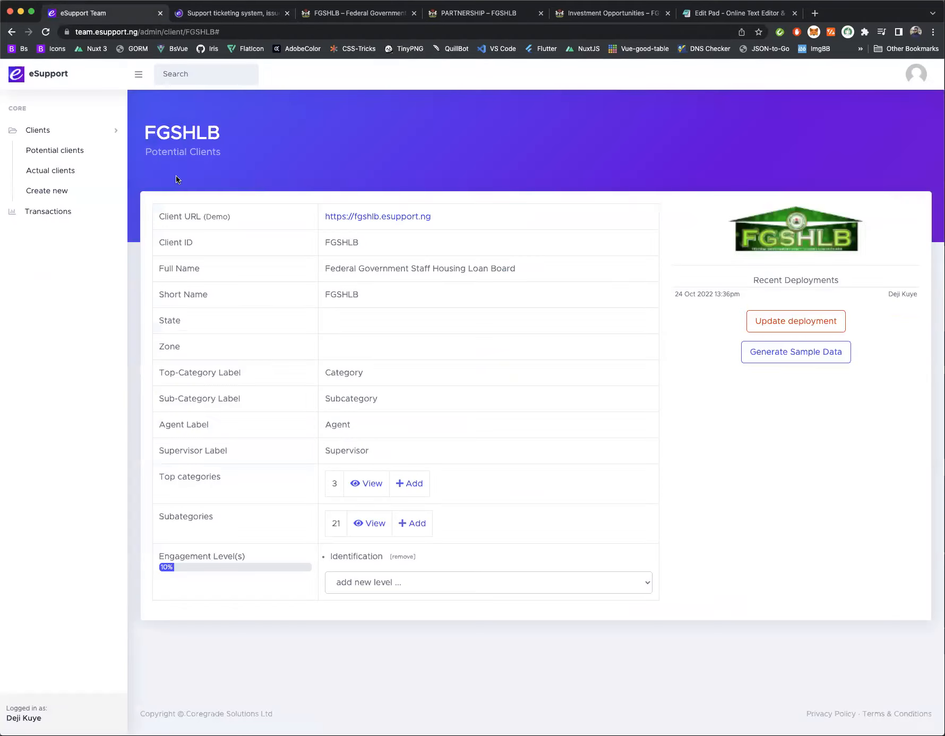
left_click(59, 153)
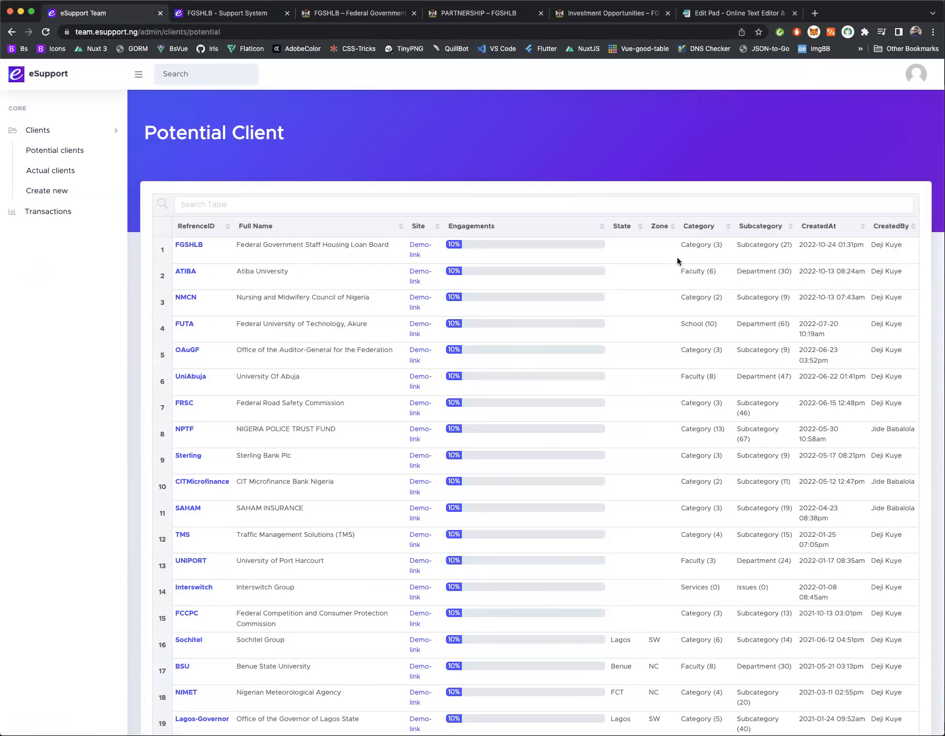
left_click(416, 260)
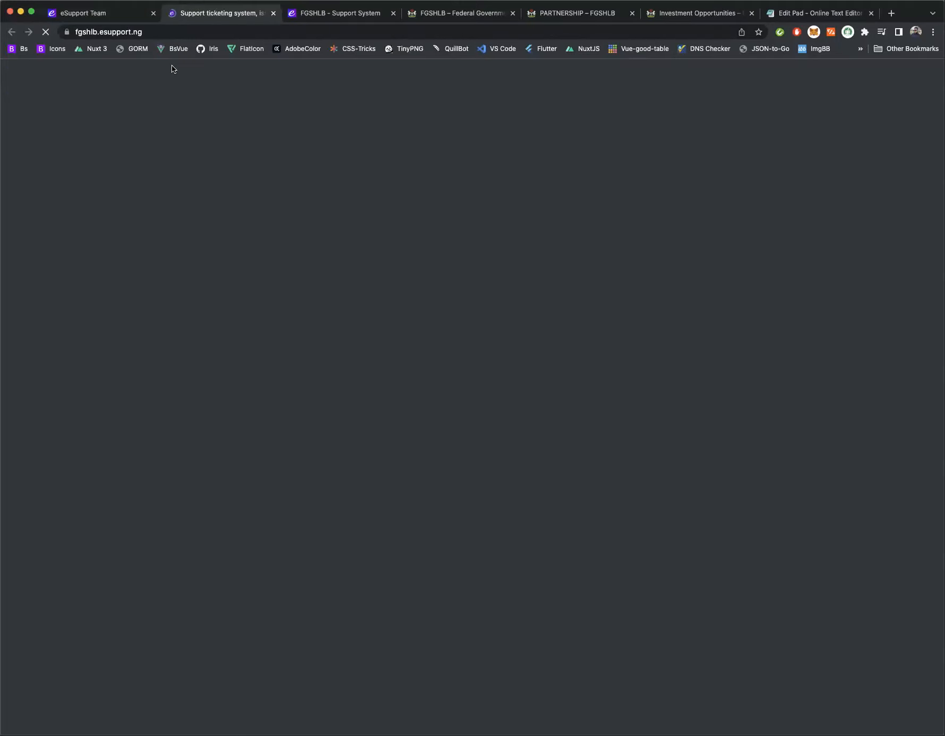
left_click(274, 13)
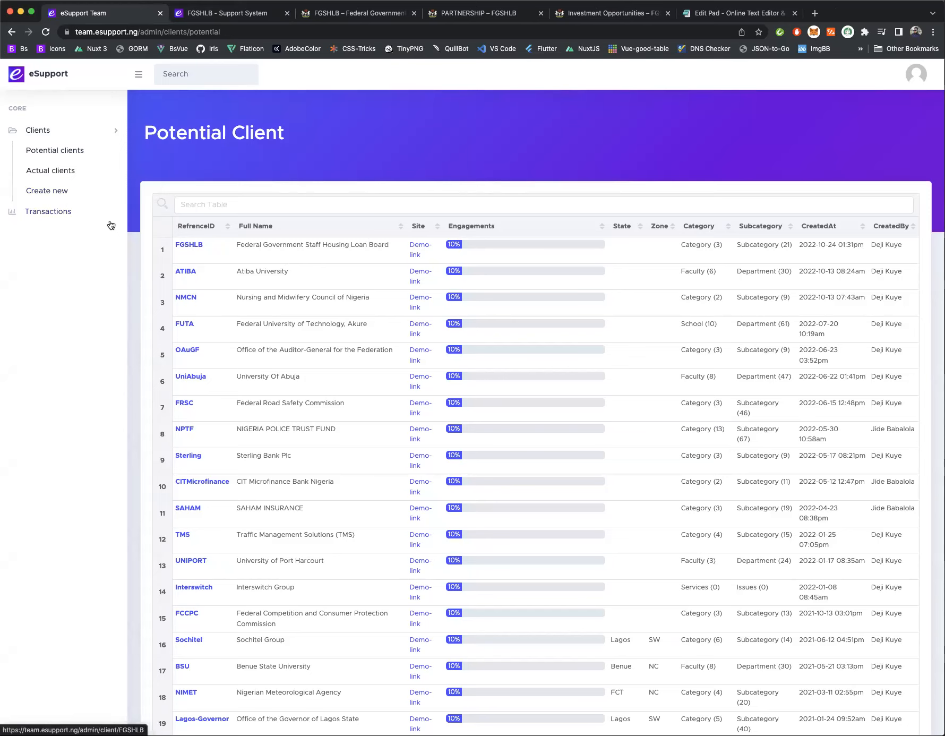
View the new client form, open FGSHLB's demo link from the potential clients list, and select the site's address.
left_click(56, 190)
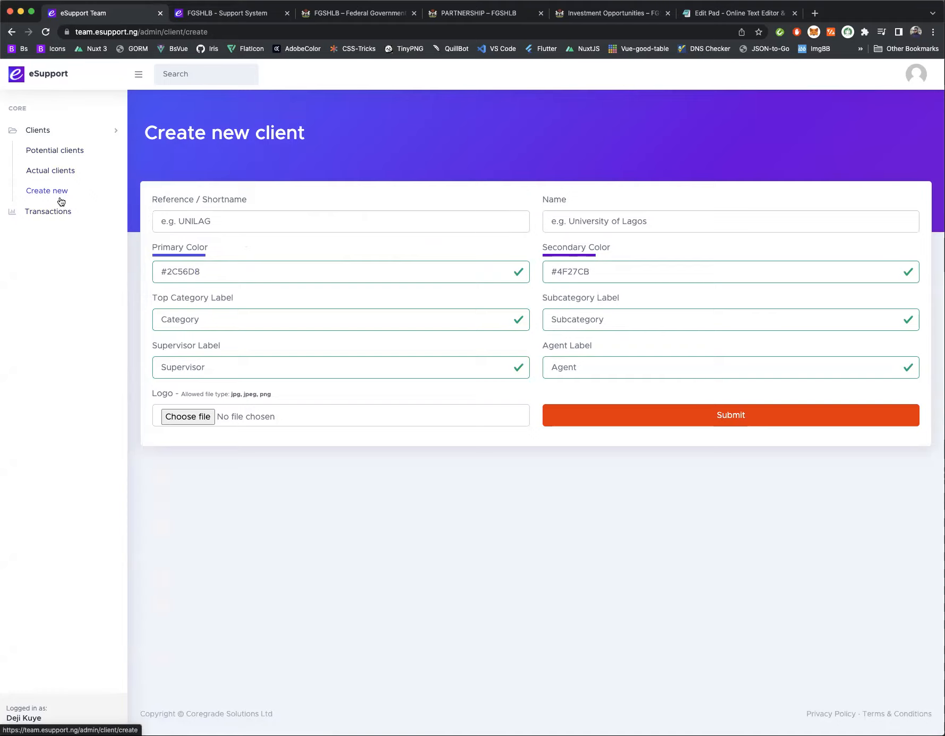
left_click(59, 152)
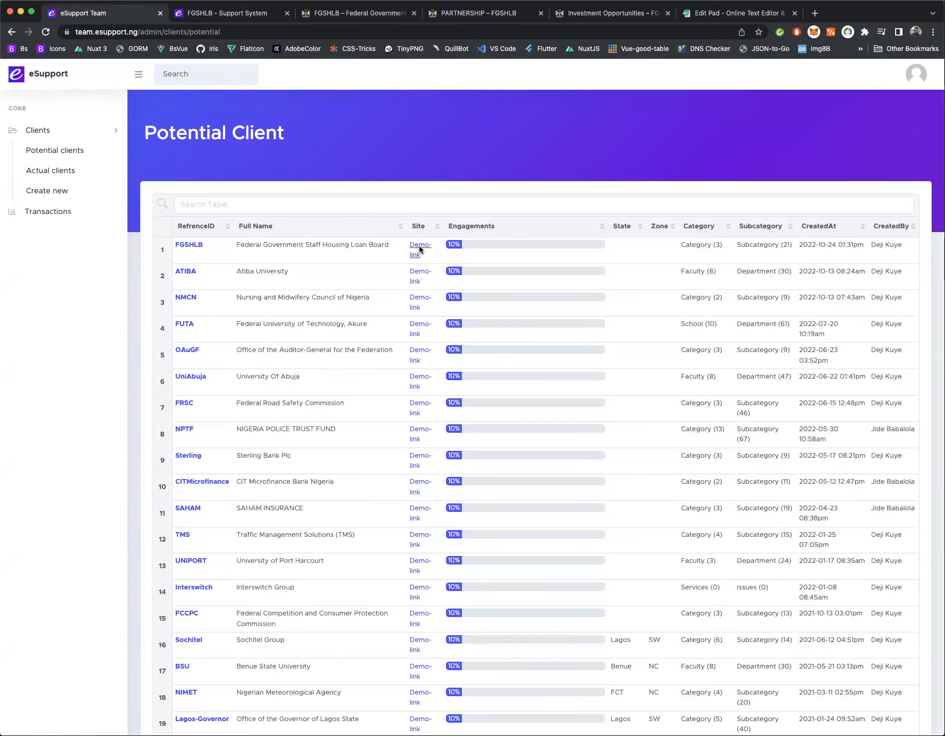
left_click(419, 248)
left_click(212, 31)
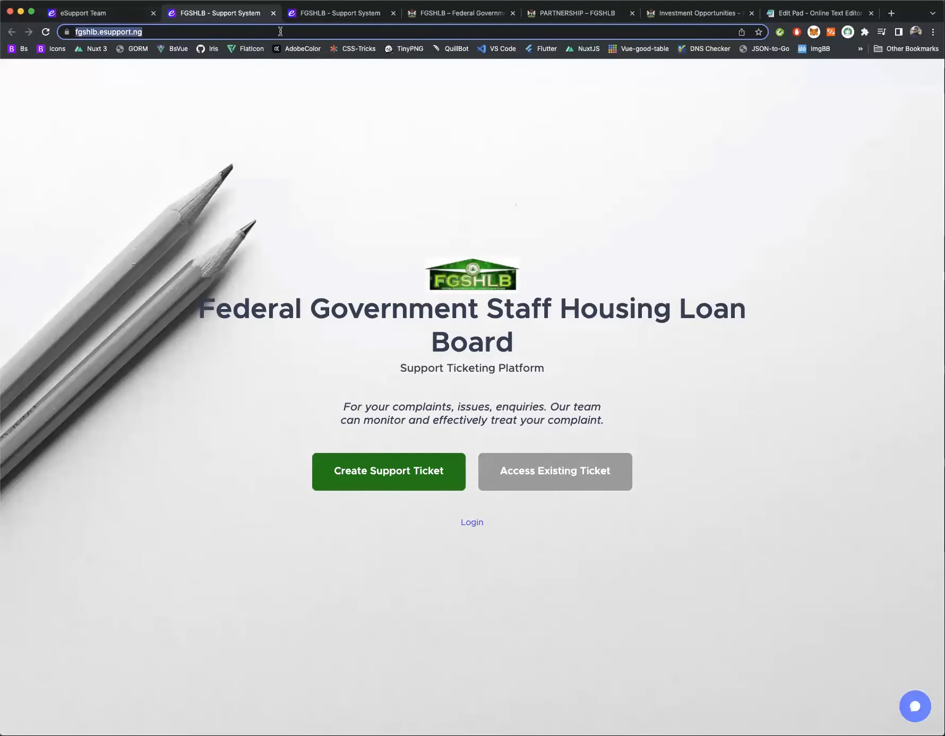